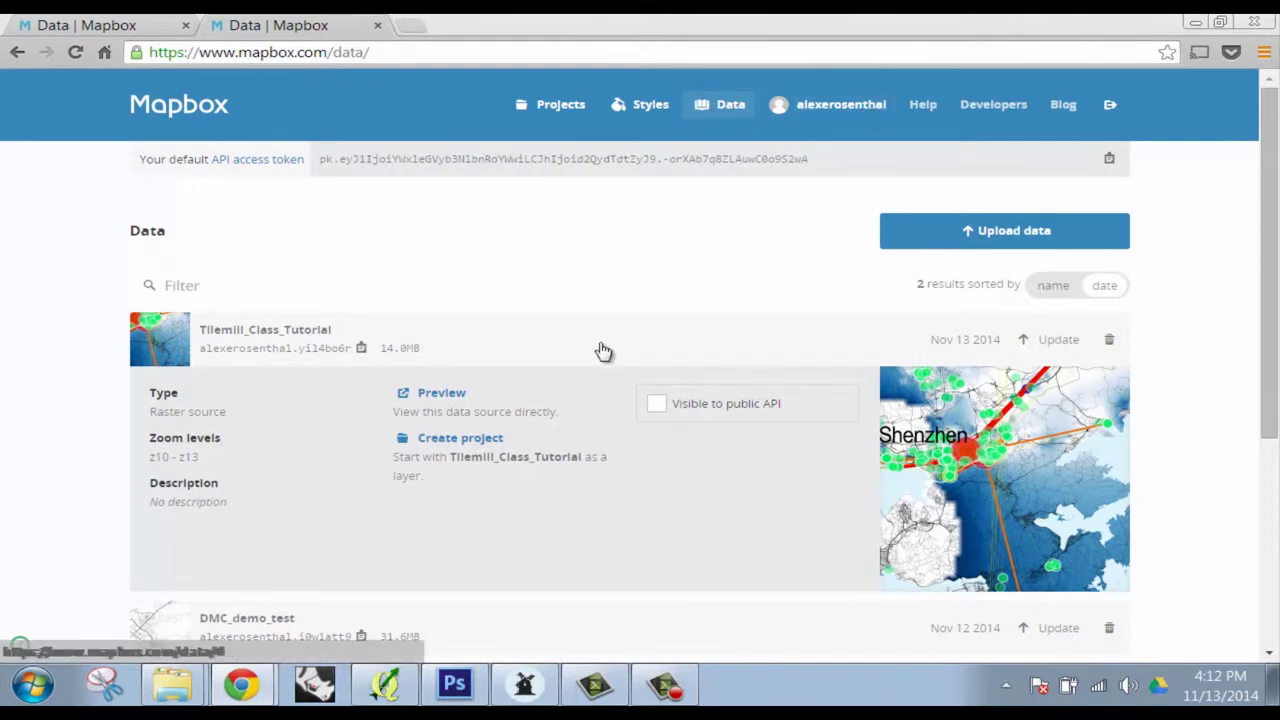
Sign out of Mapbox and sign in with the second account's e-mail and password
scroll(480, 240, "down", 1)
scroll(510, 240, "up", 1)
left_click(1111, 108)
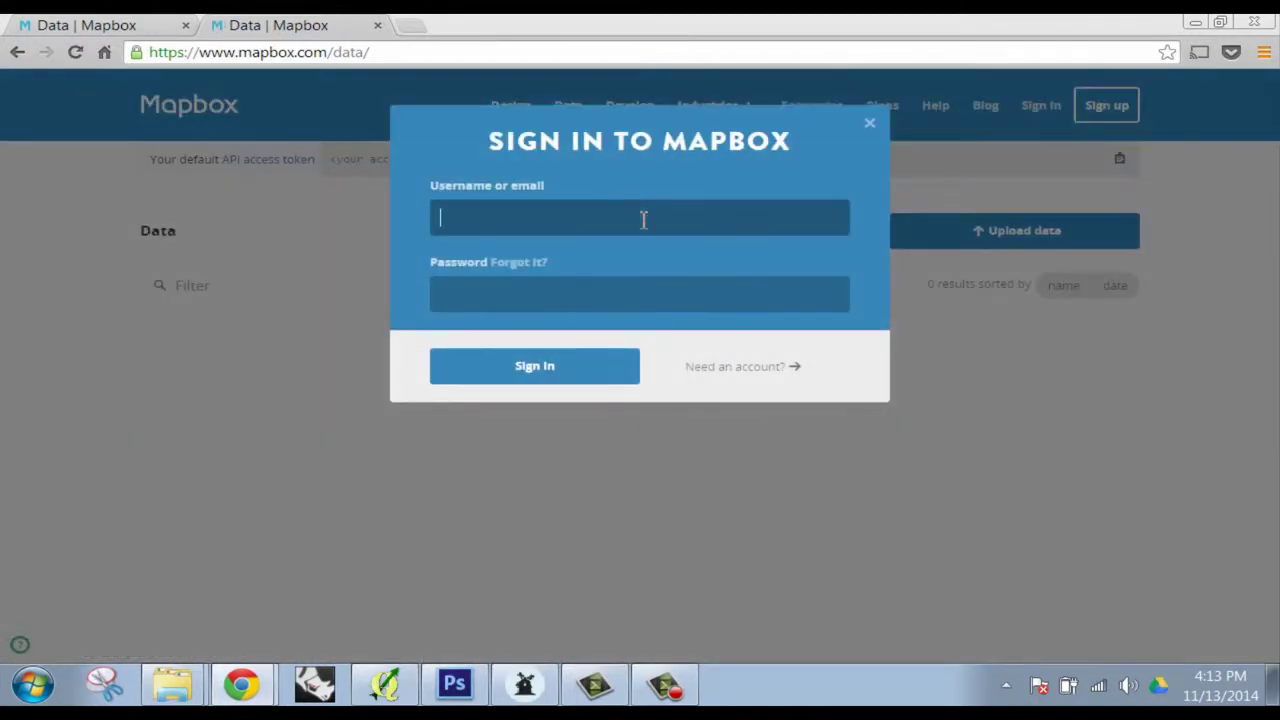
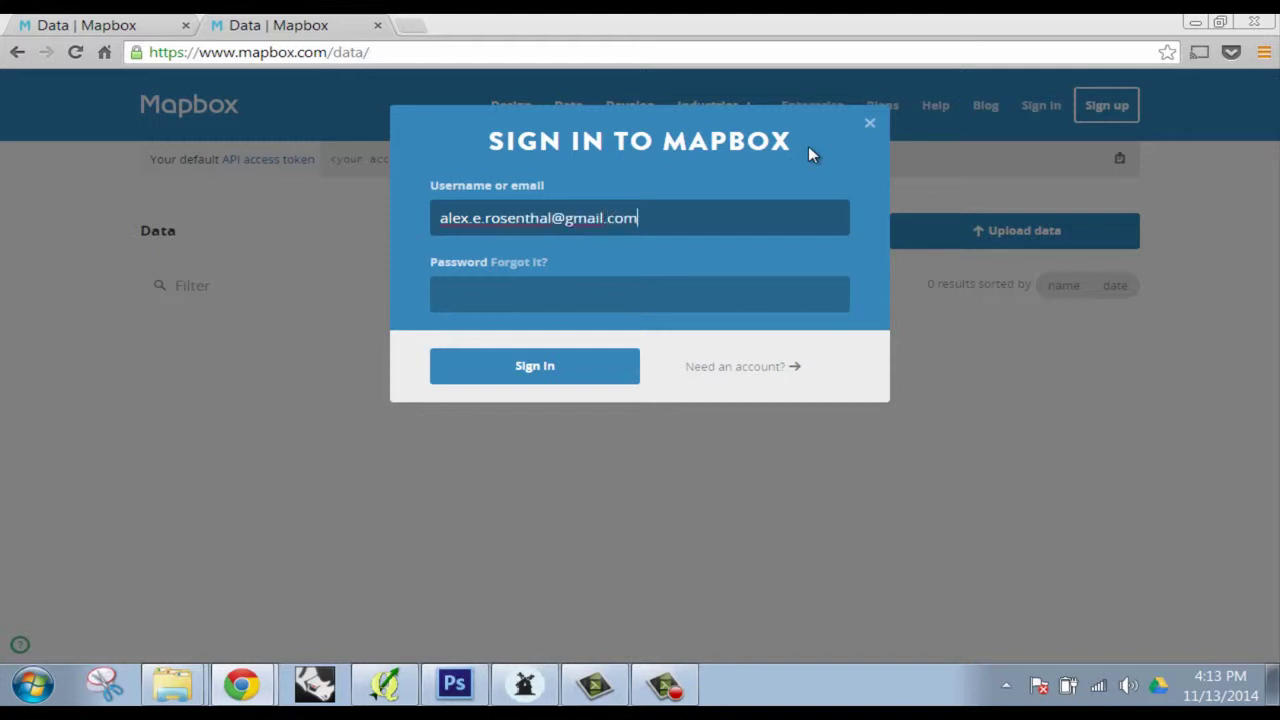
key("Tab")
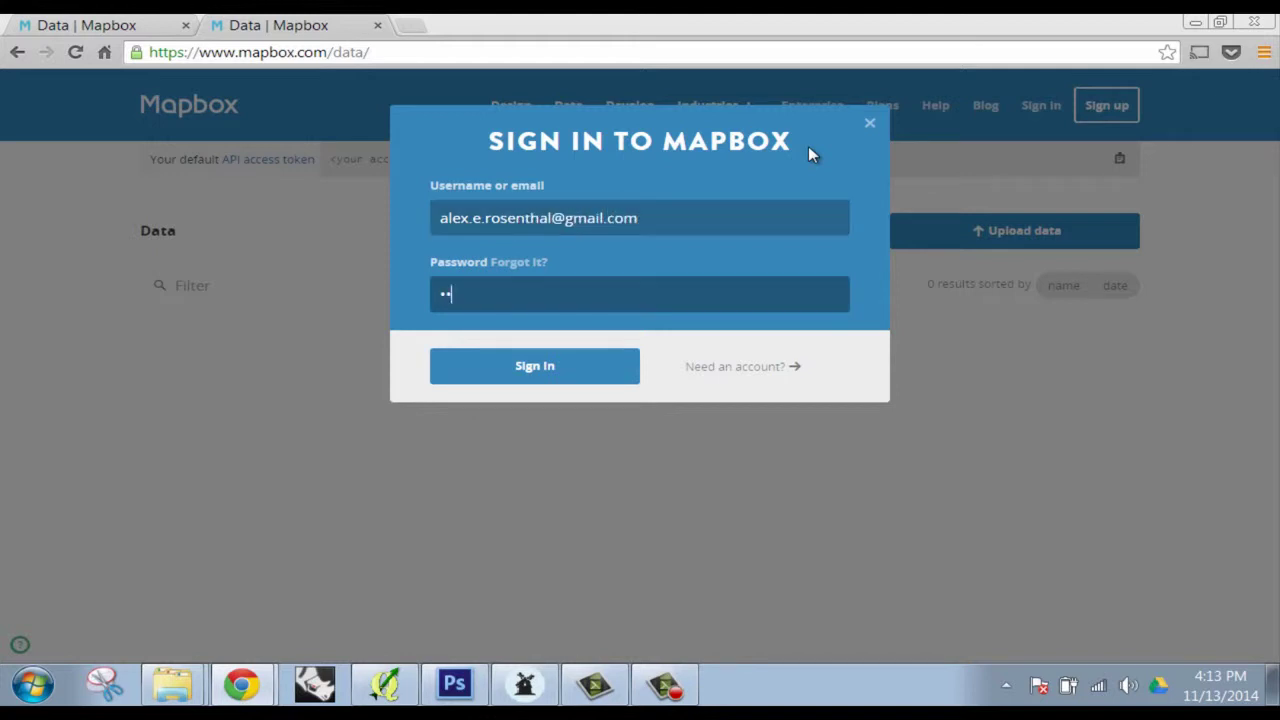
key("Return")
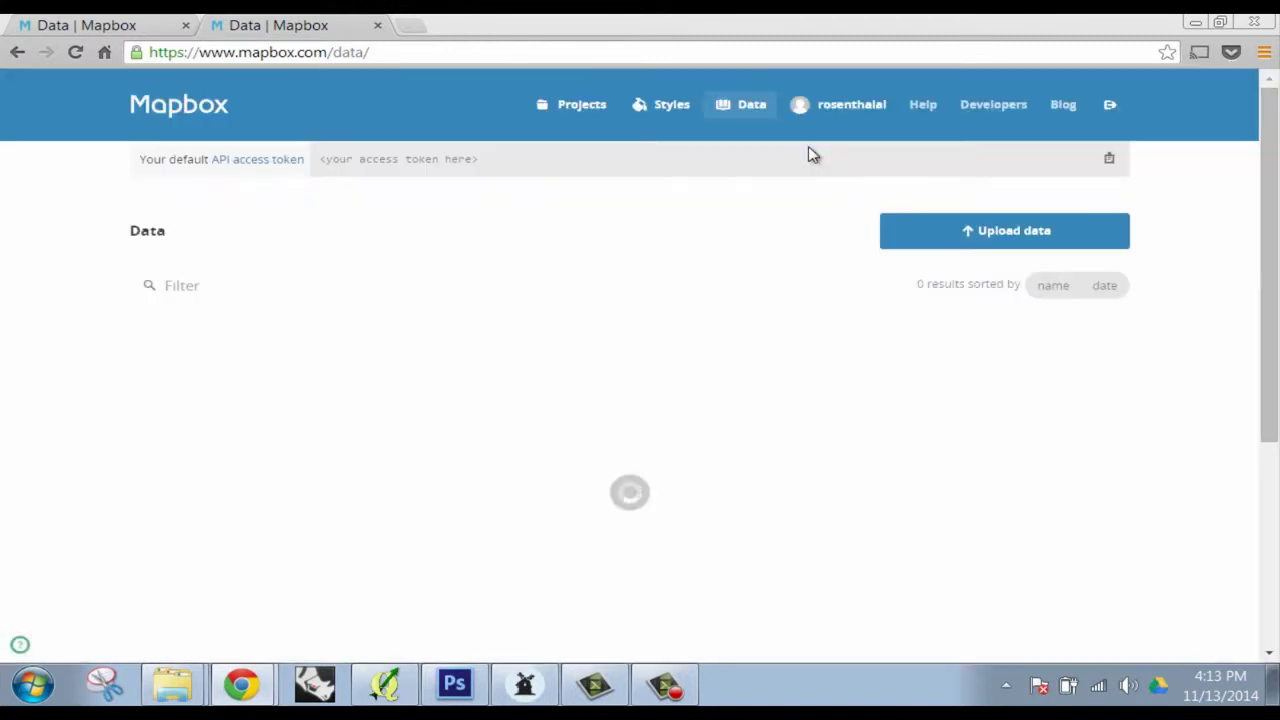
Browse the second account's Projects, Data and Styles pages
left_click(581, 106)
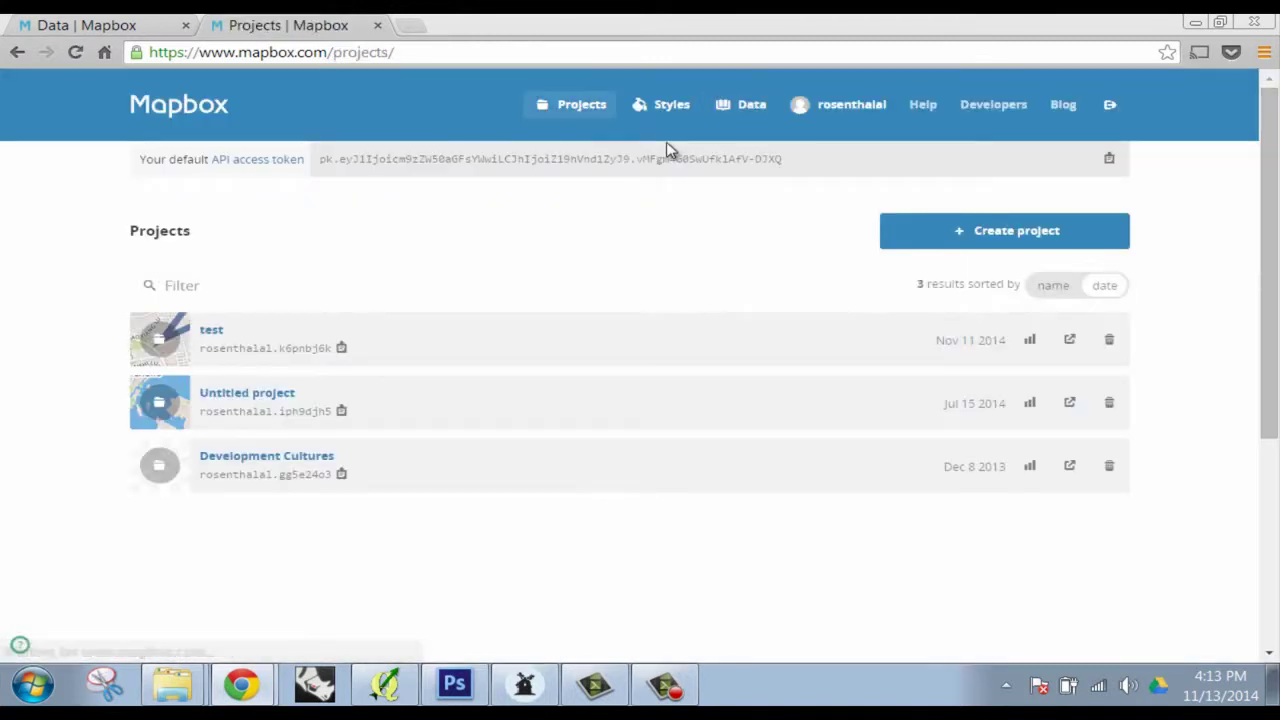
left_click(572, 106)
left_click(752, 106)
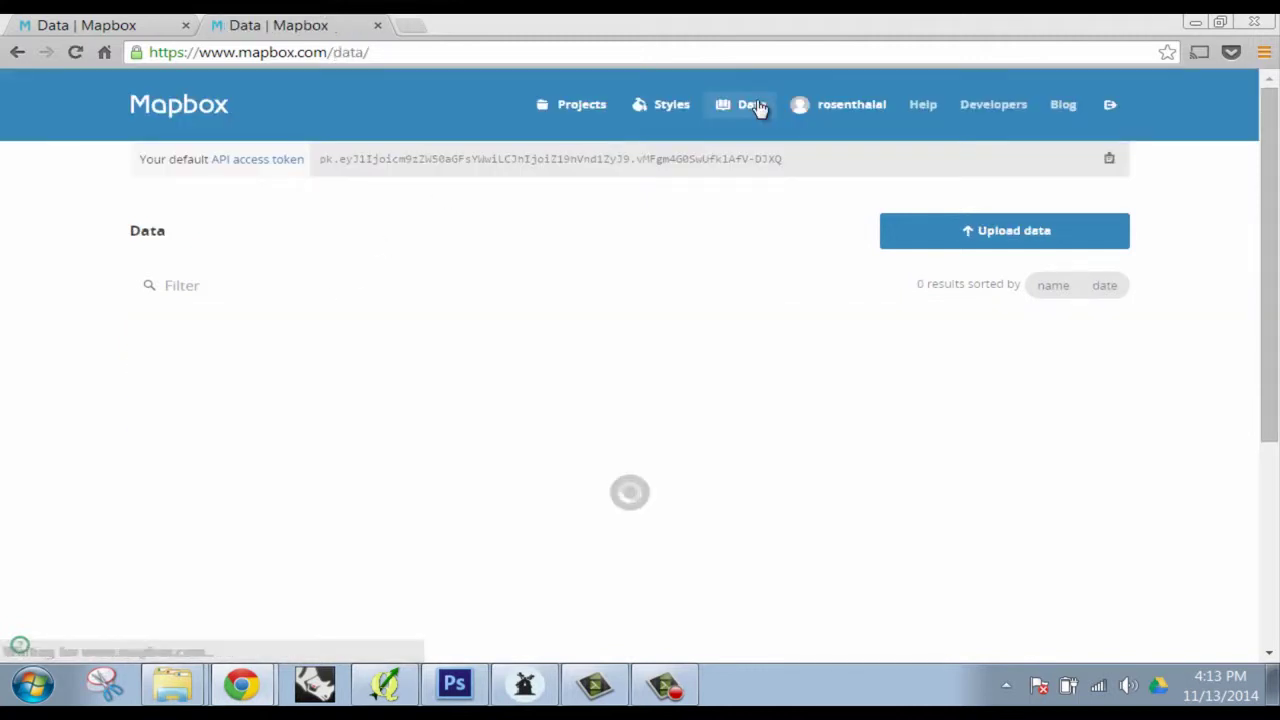
left_click(695, 104)
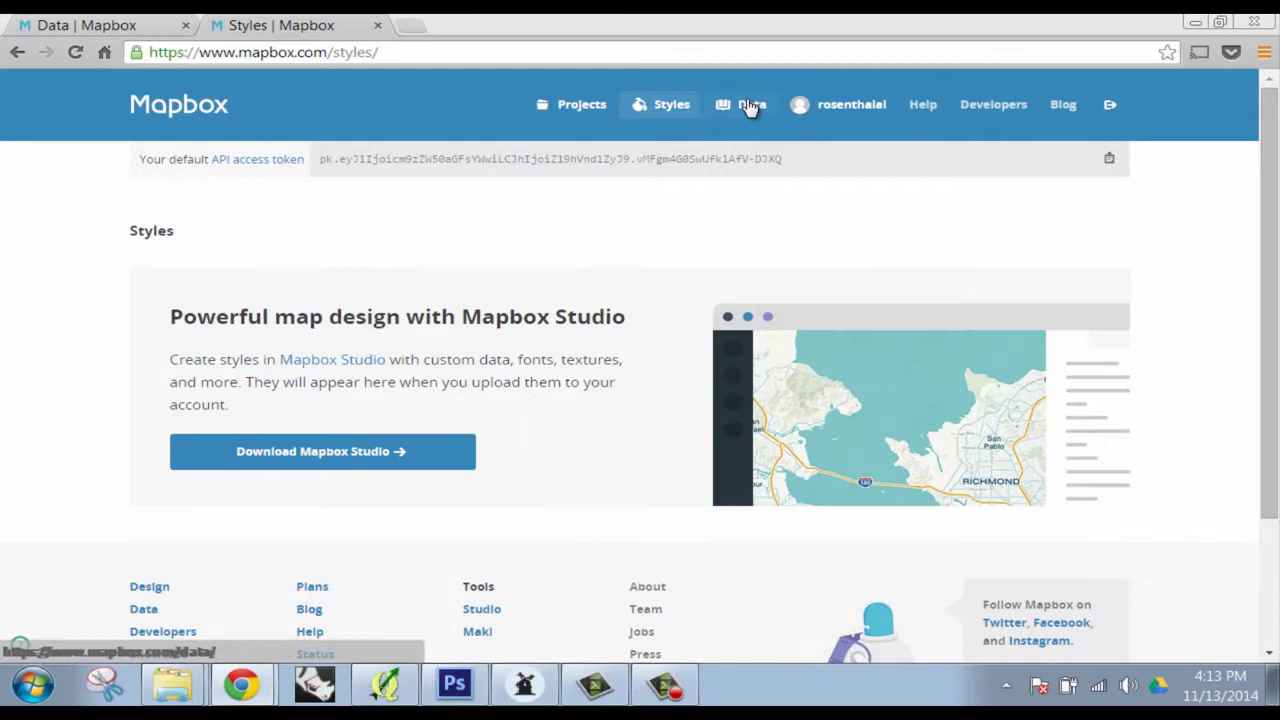
left_click(748, 106)
left_click(604, 108)
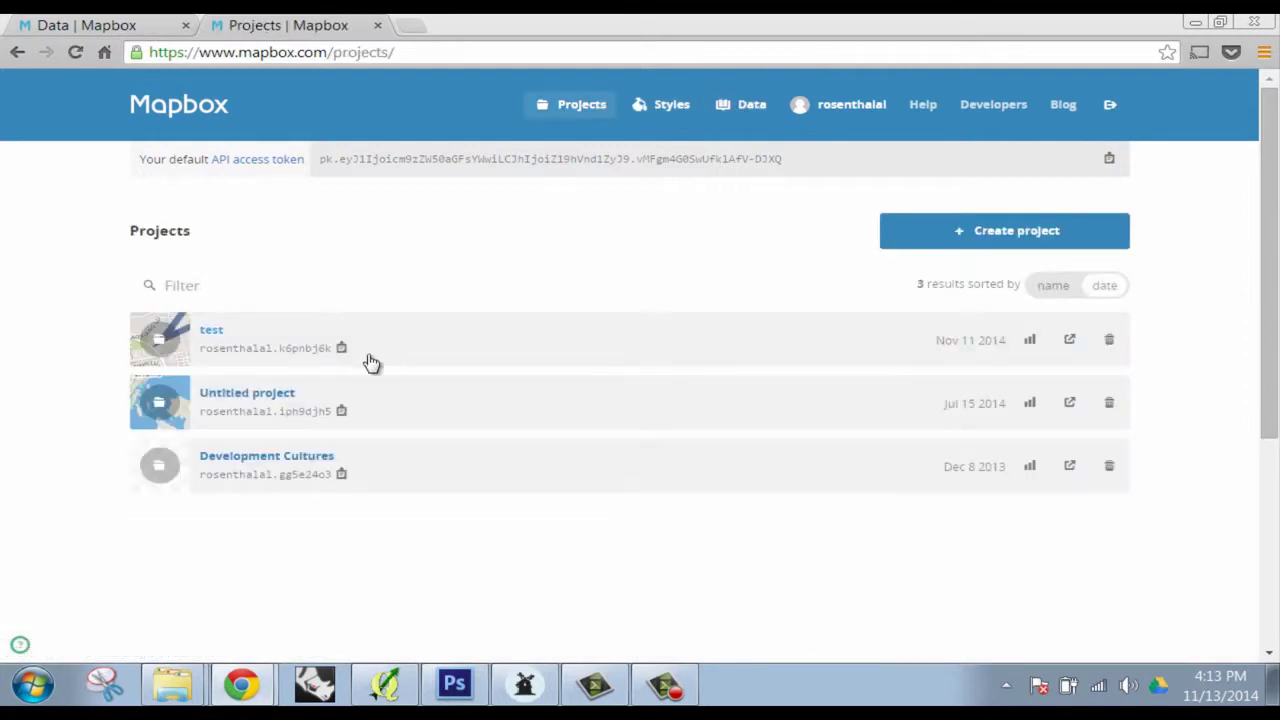
Open the Development Cultures project in the editor, view its style options, then sign out
left_click(318, 457)
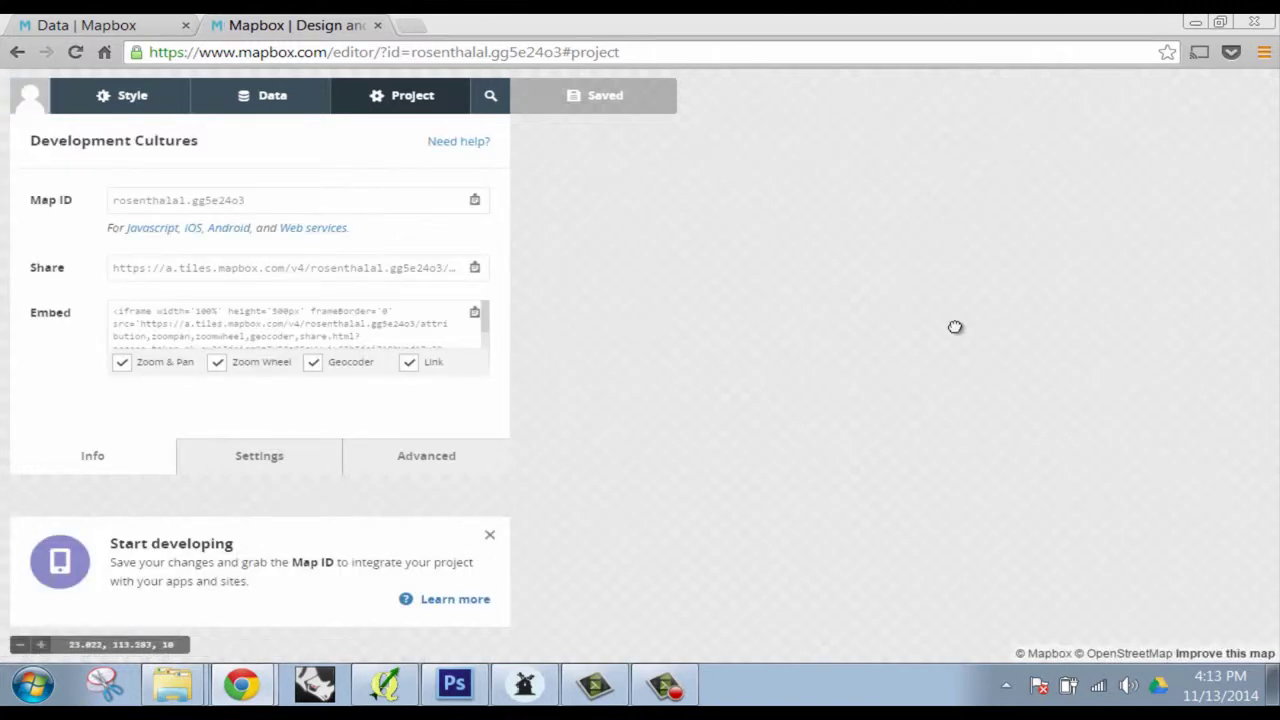
left_click(108, 98)
left_click(33, 101)
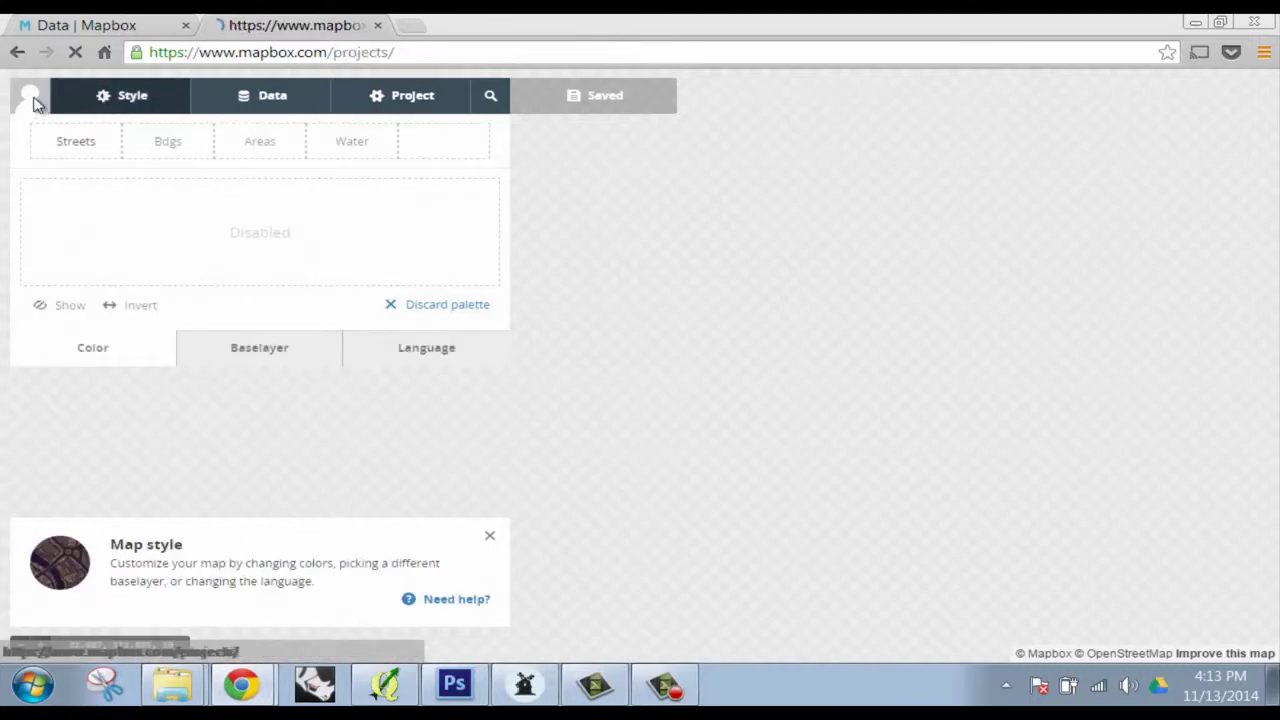
left_click(286, 460)
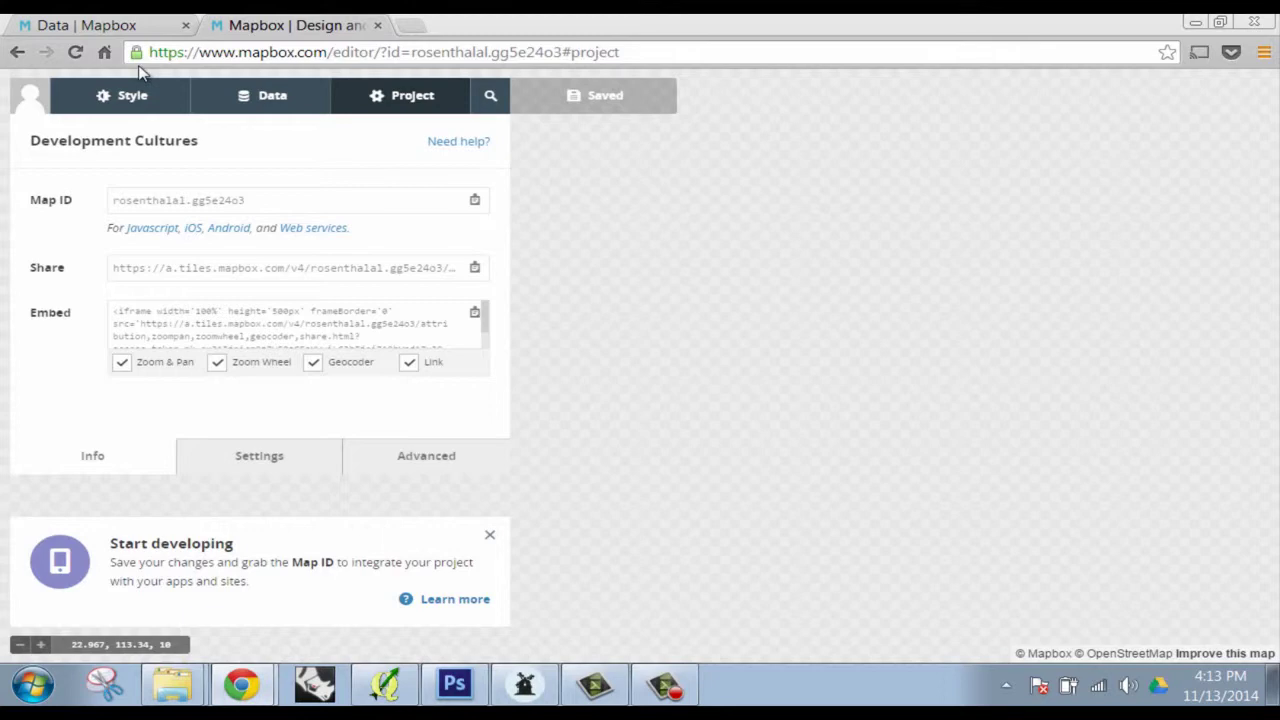
left_click(35, 100)
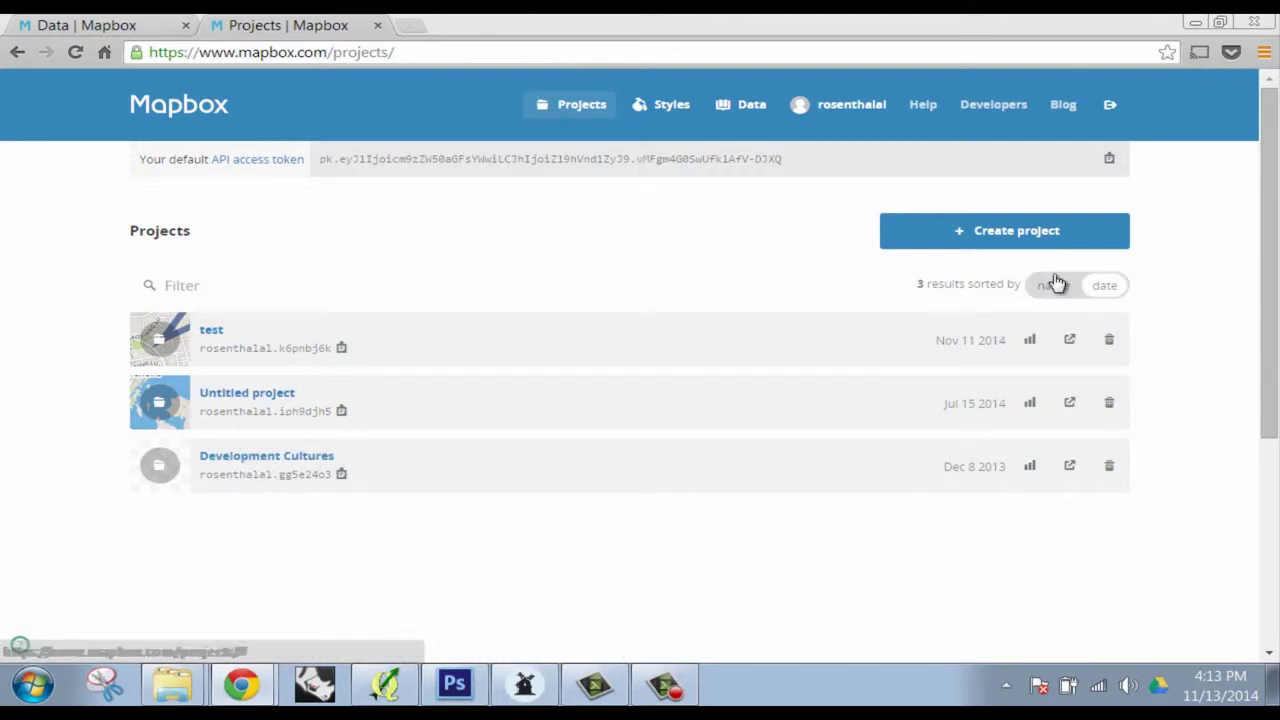
left_click(1109, 105)
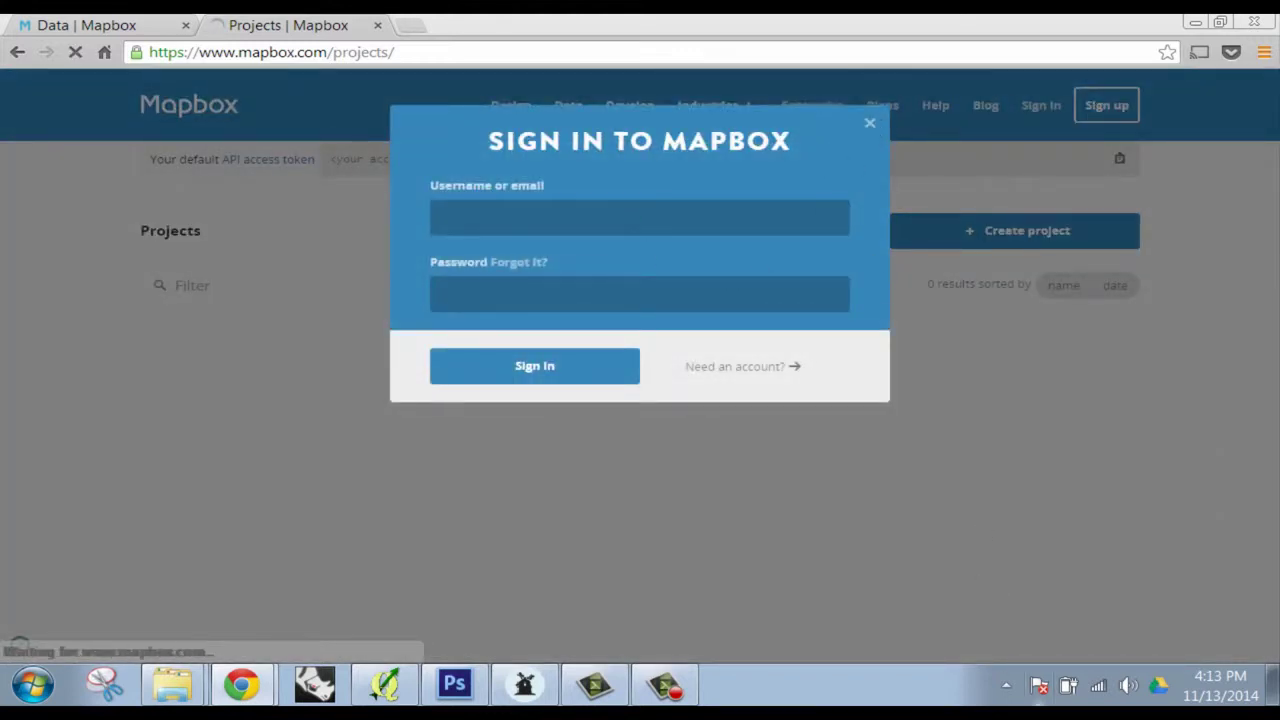
Return to the projects page and sign in with the first account's e-mail and password
mouse_move(666, 688)
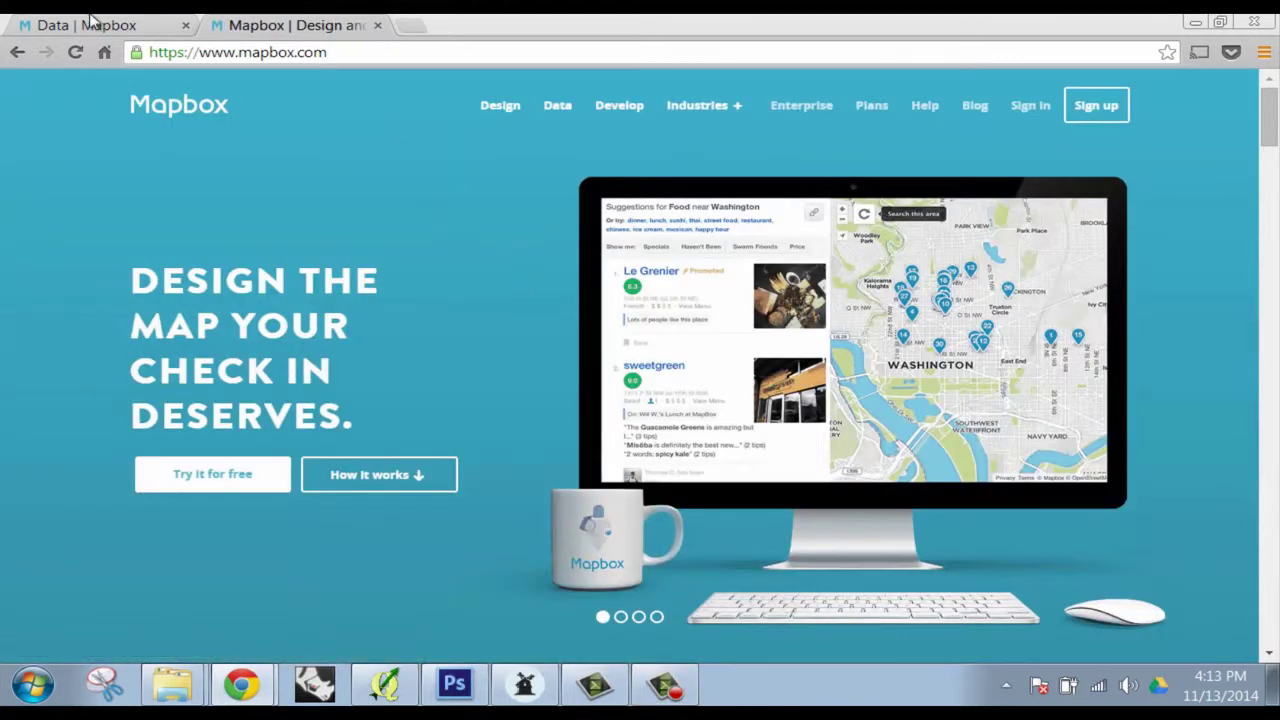
left_click(90, 22)
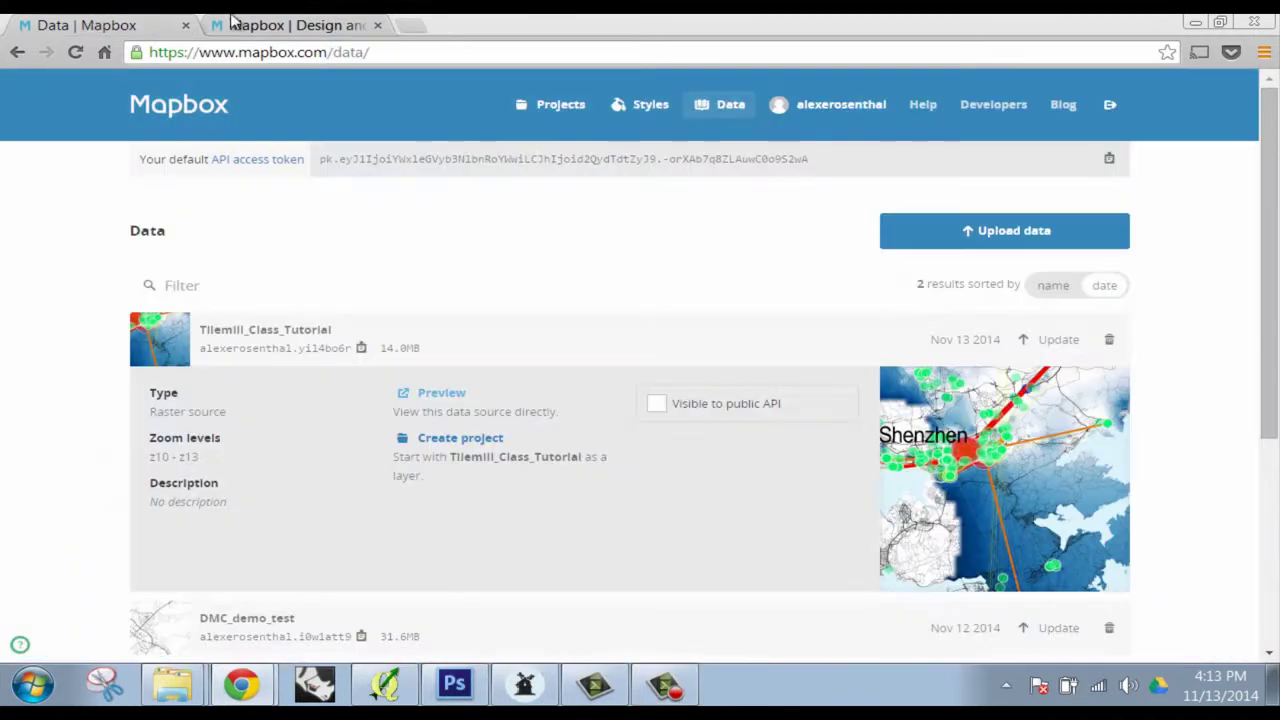
left_click(17, 52)
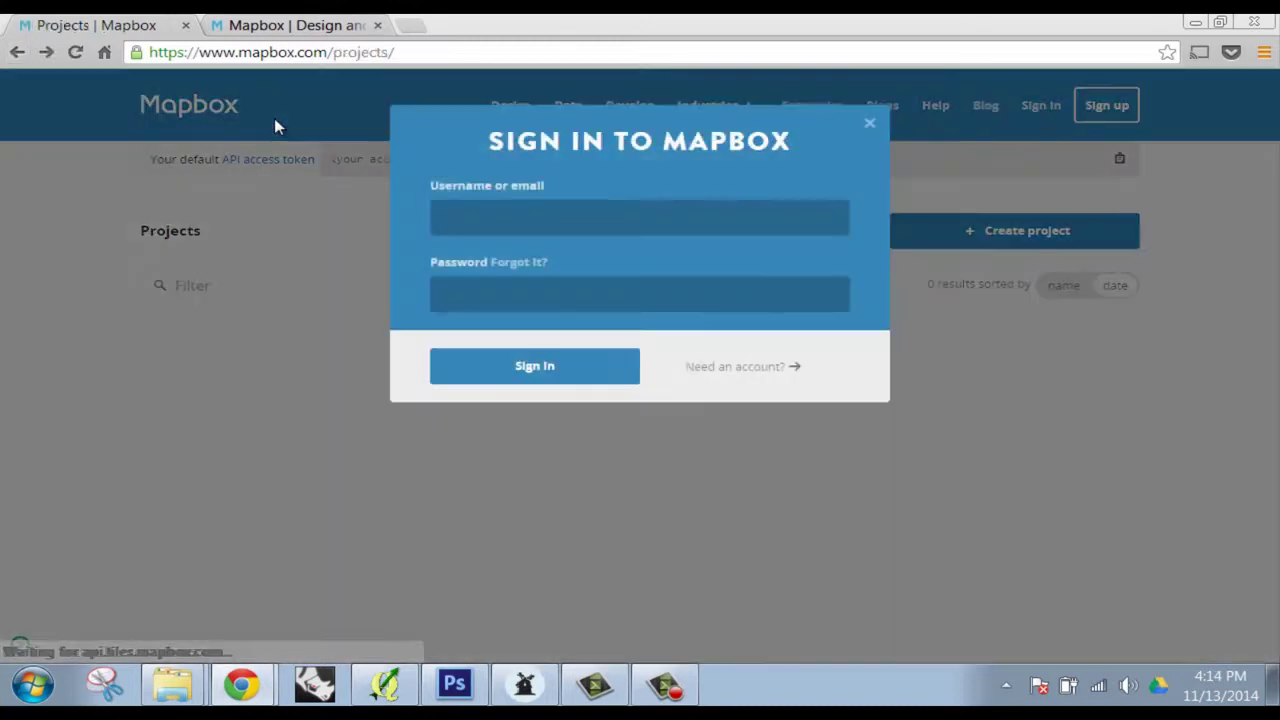
left_click(720, 228)
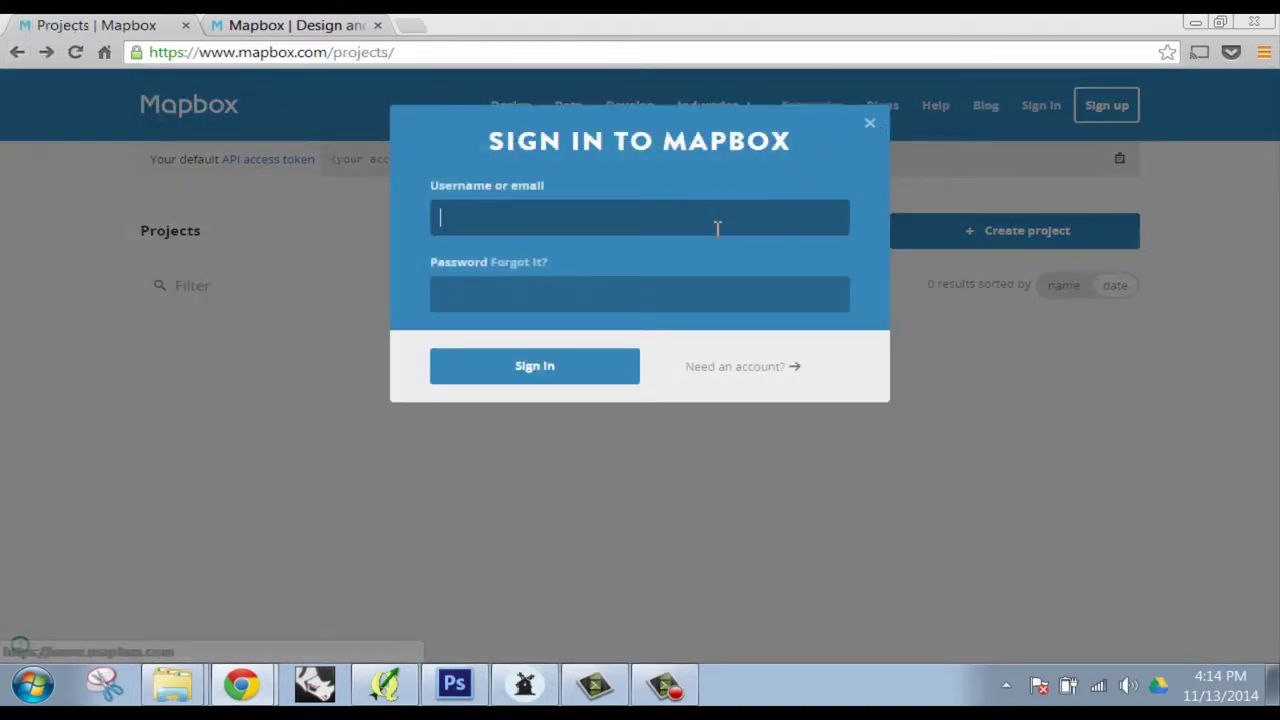
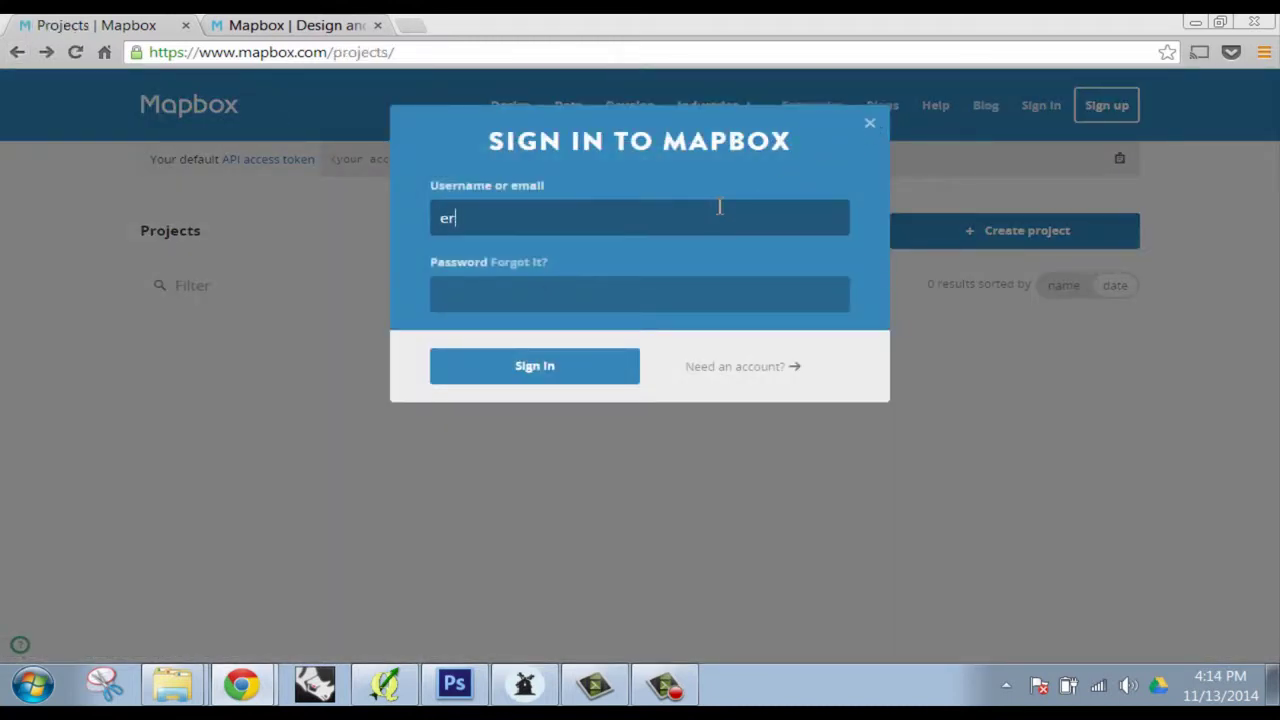
key("Tab")
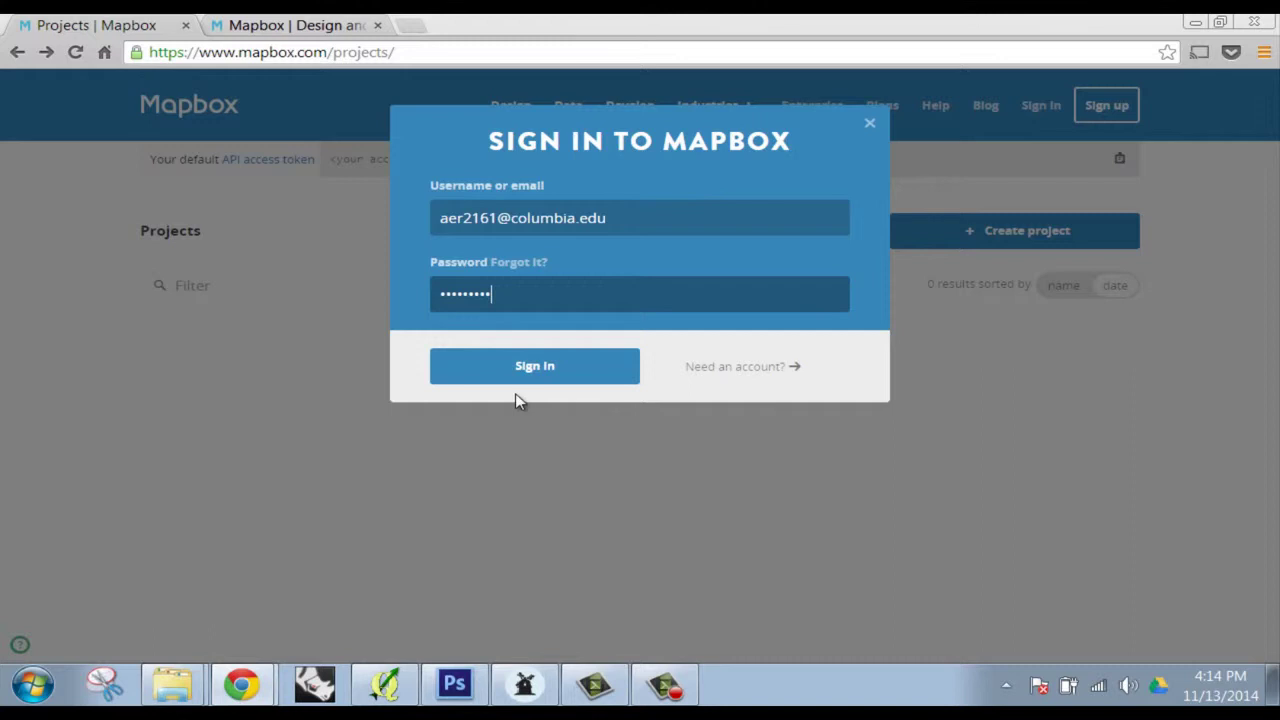
left_click(520, 363)
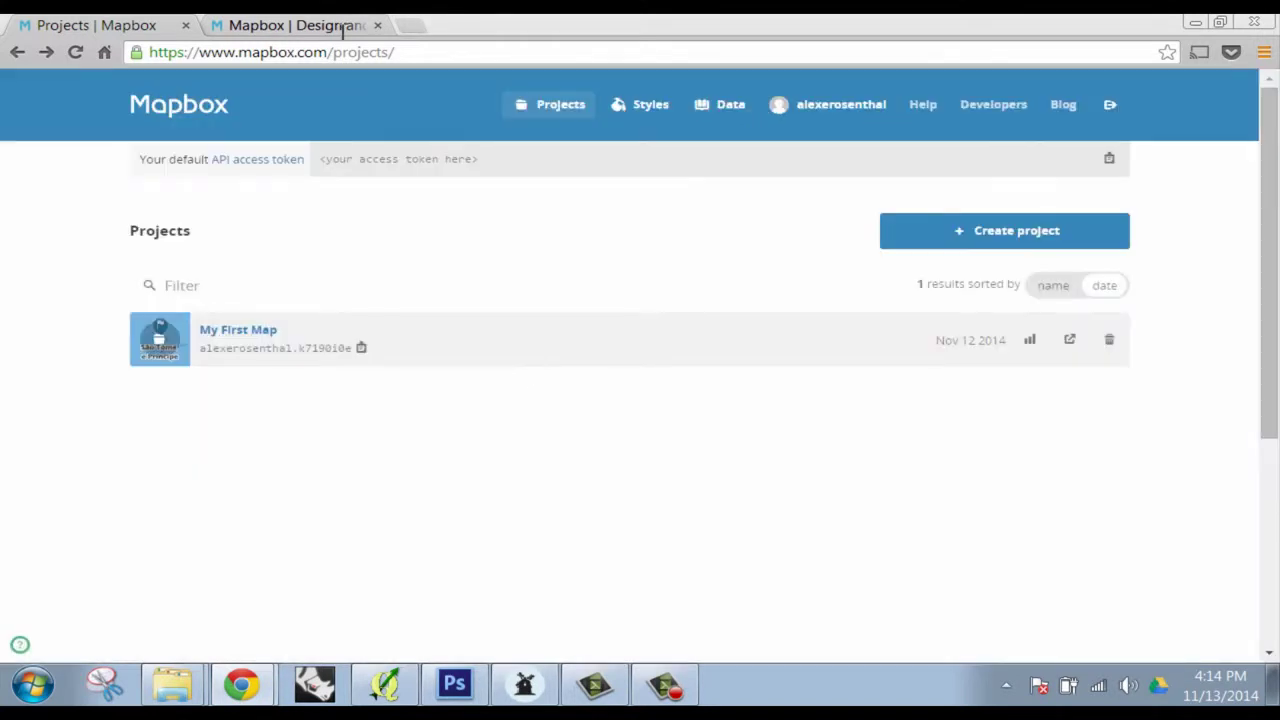
Open the Data page listing the uploads and close the second browser tab
left_click(728, 106)
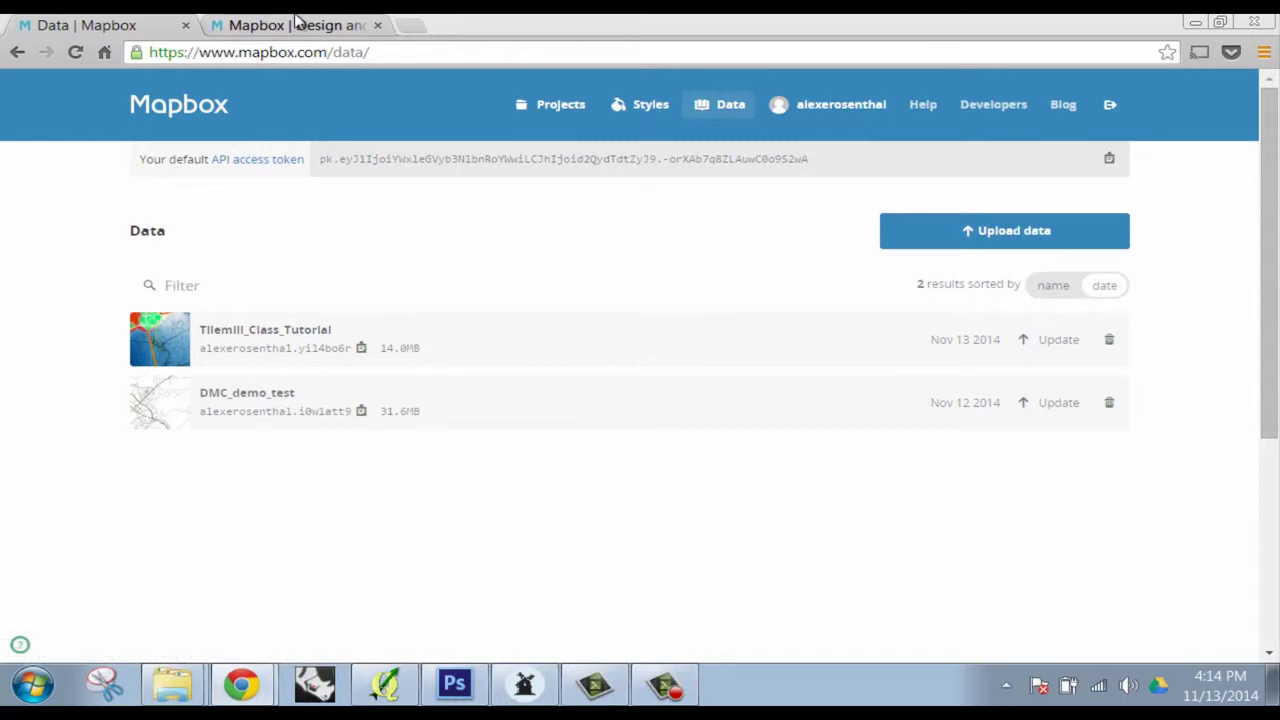
left_click(348, 28)
left_click(377, 25)
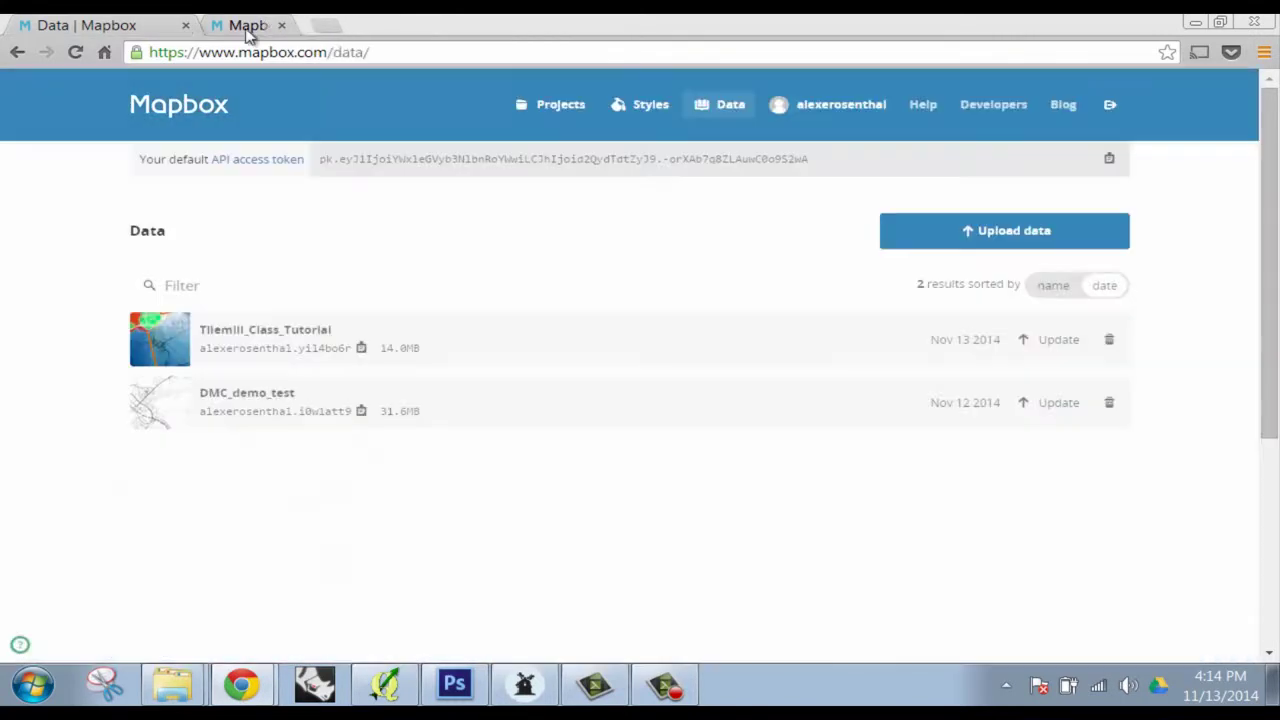
Expand the DMC_demo_test and Tilemill_Class_Tutorial upload details (raster, z10–z13, 14.0MB)
left_click(262, 398)
scroll(1057, 541, "down", 3)
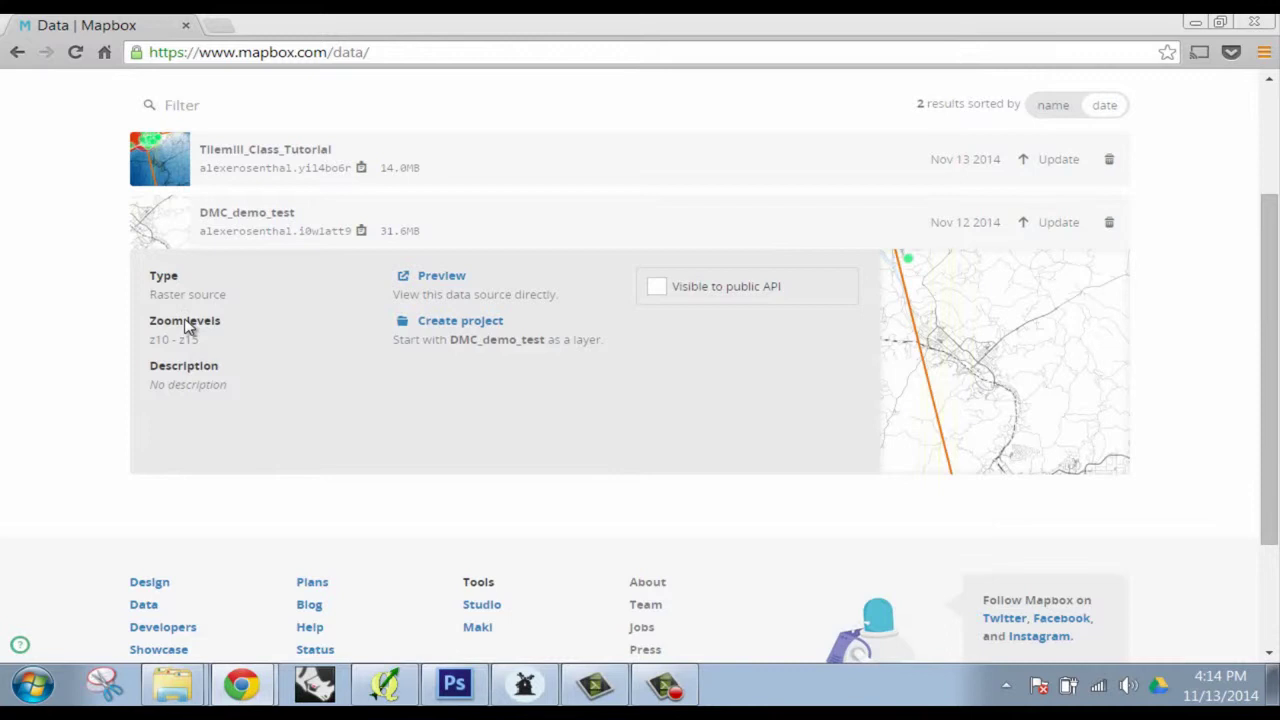
double_click(266, 174)
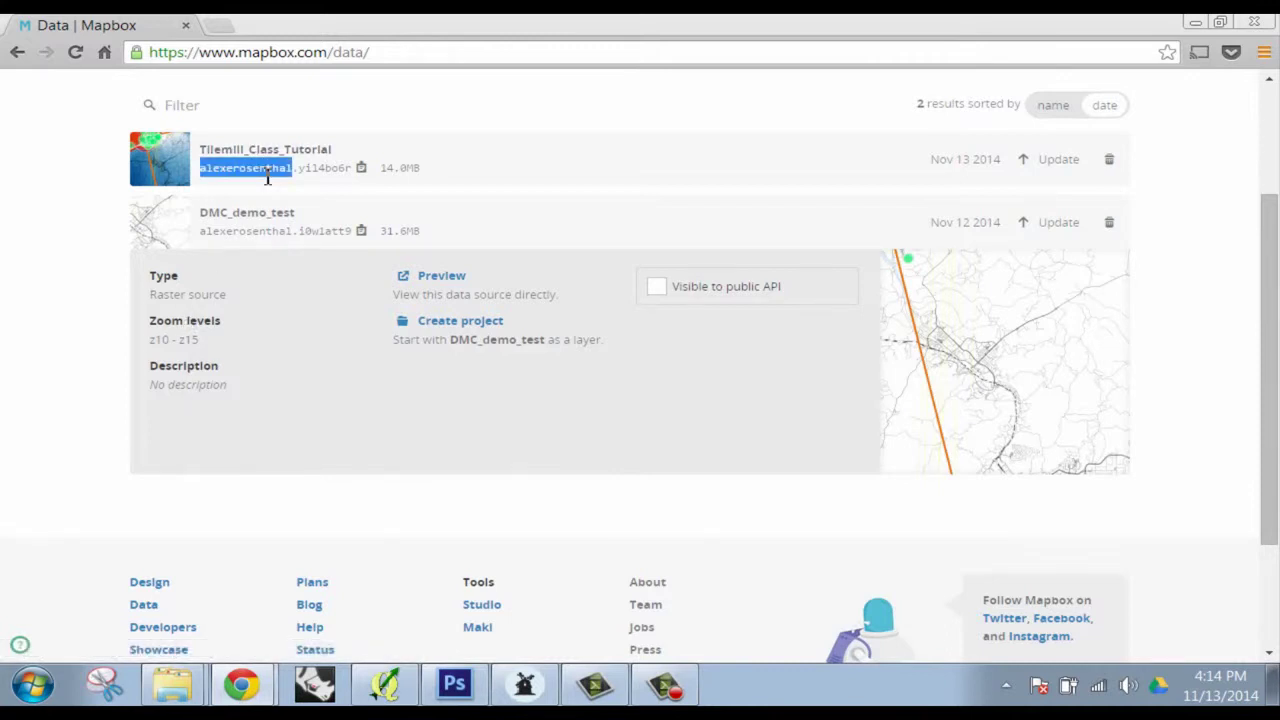
left_click(543, 163)
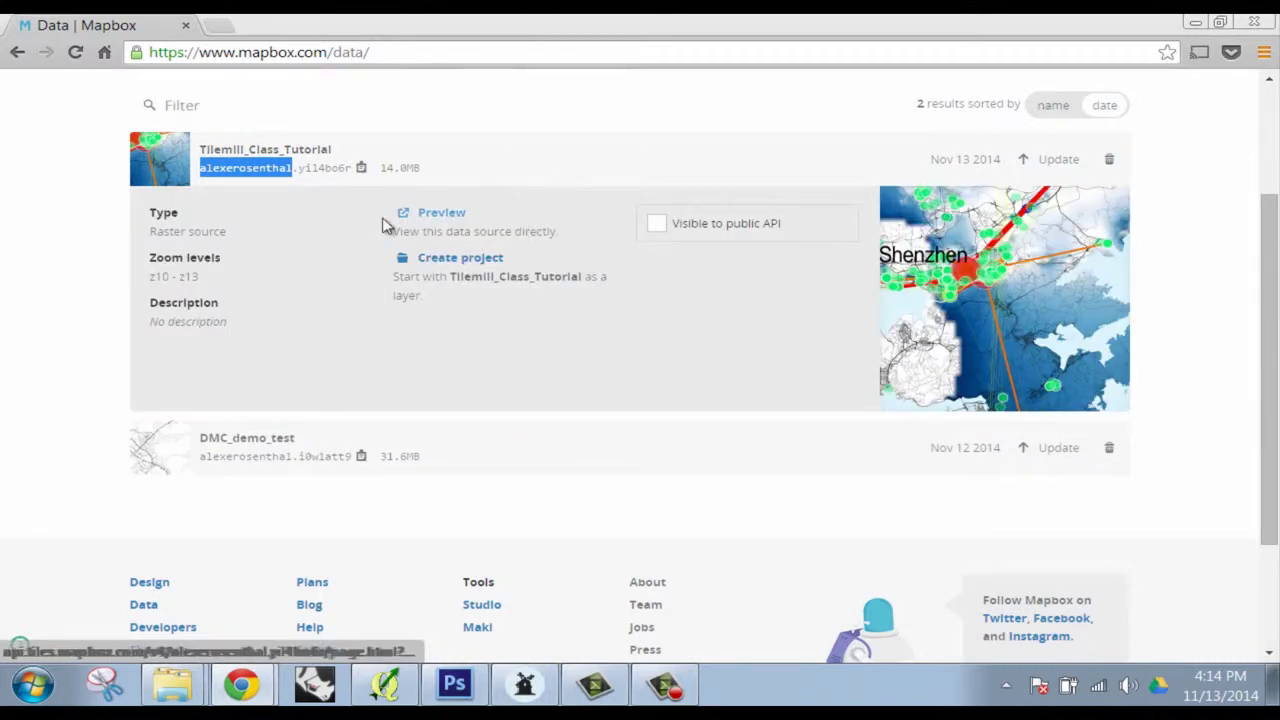
left_click_drag(251, 326, 200, 254)
left_click(204, 254)
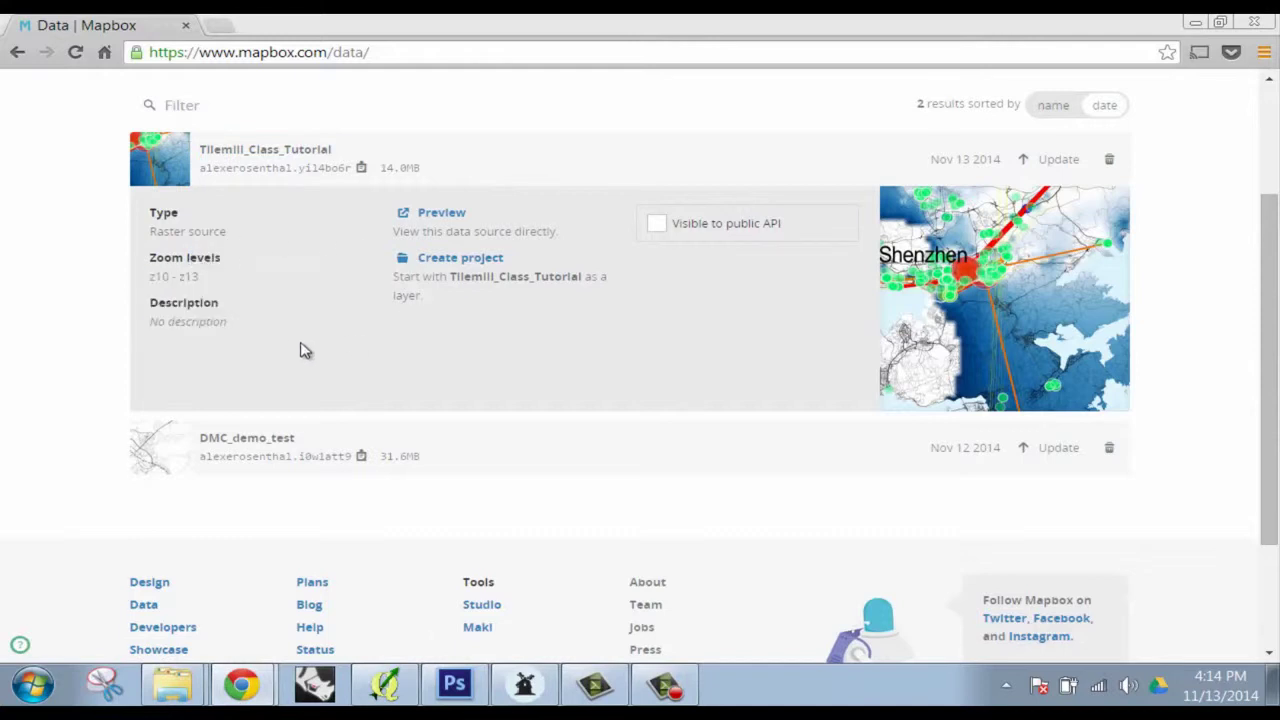
left_click(663, 684)
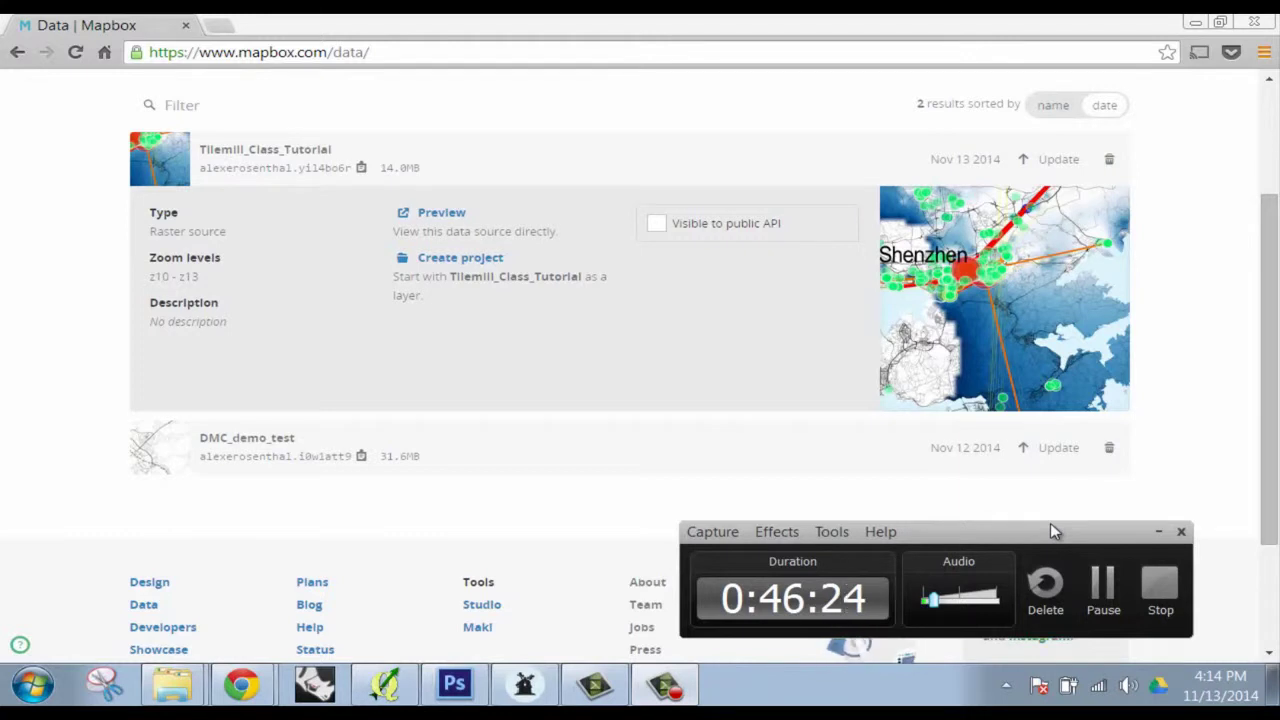
left_click(1159, 533)
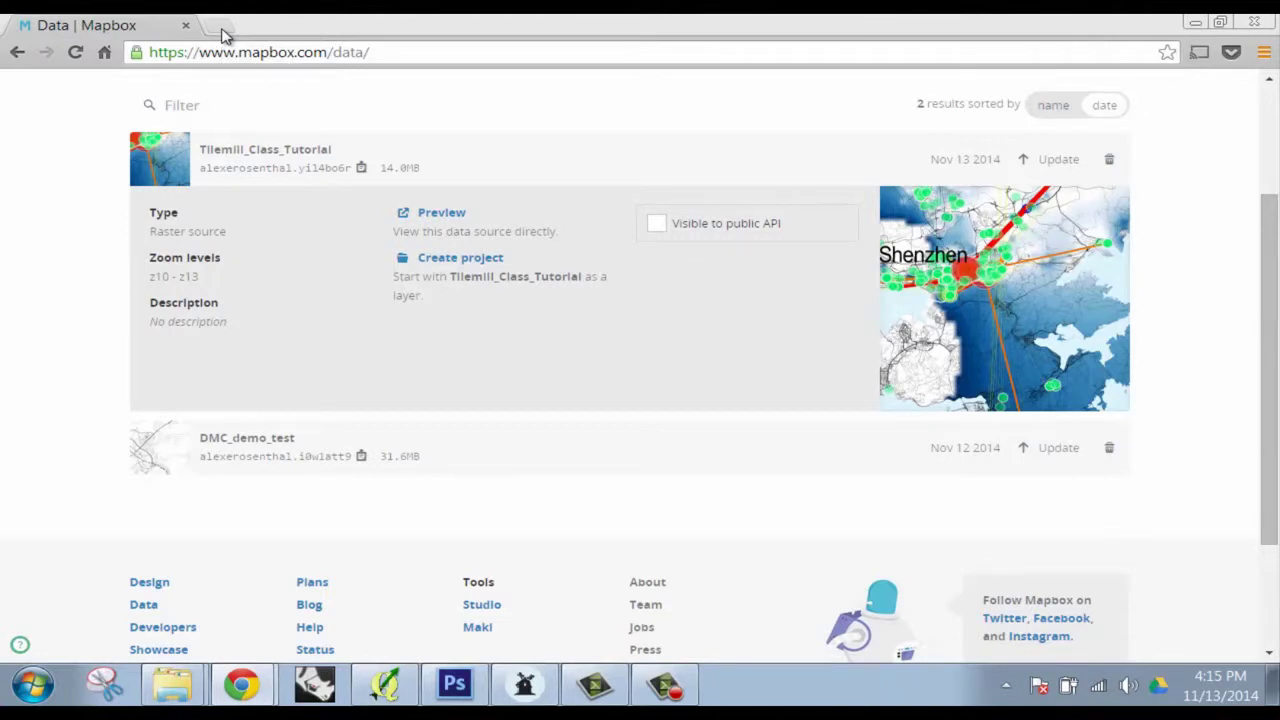
Load cartodb.com in a new browser tab
left_click(223, 30)
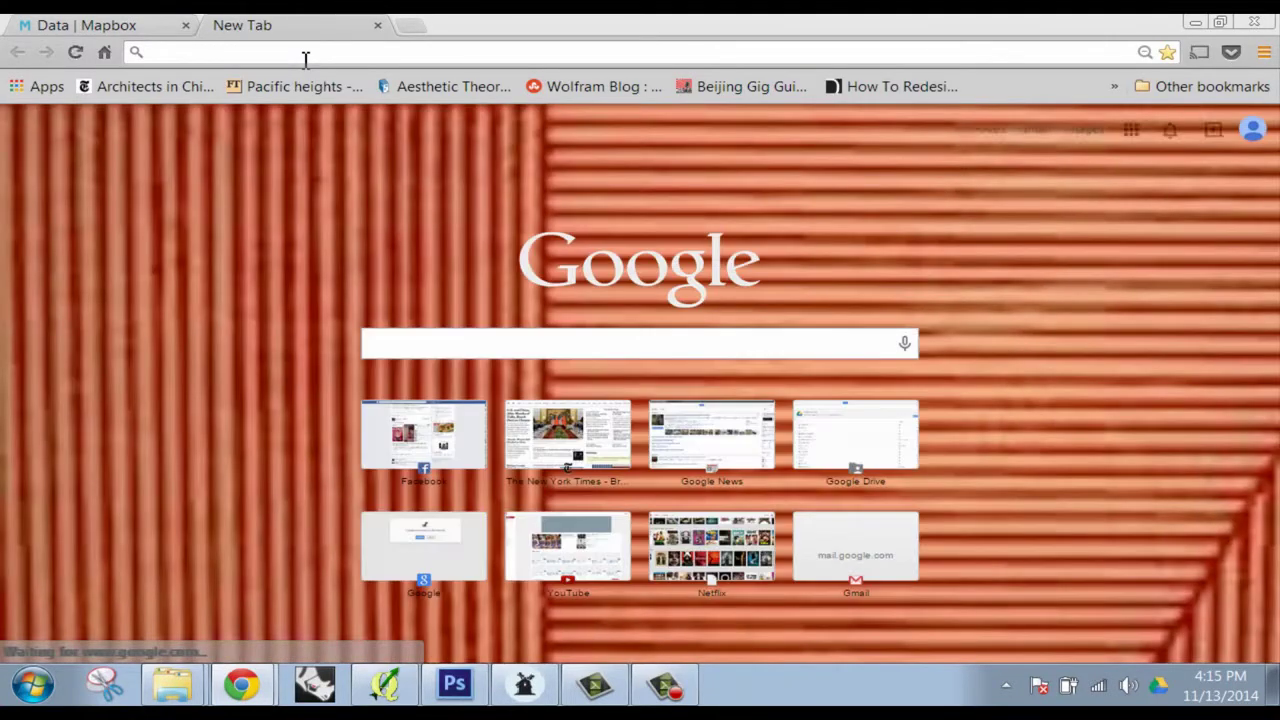
type("cartodb.com")
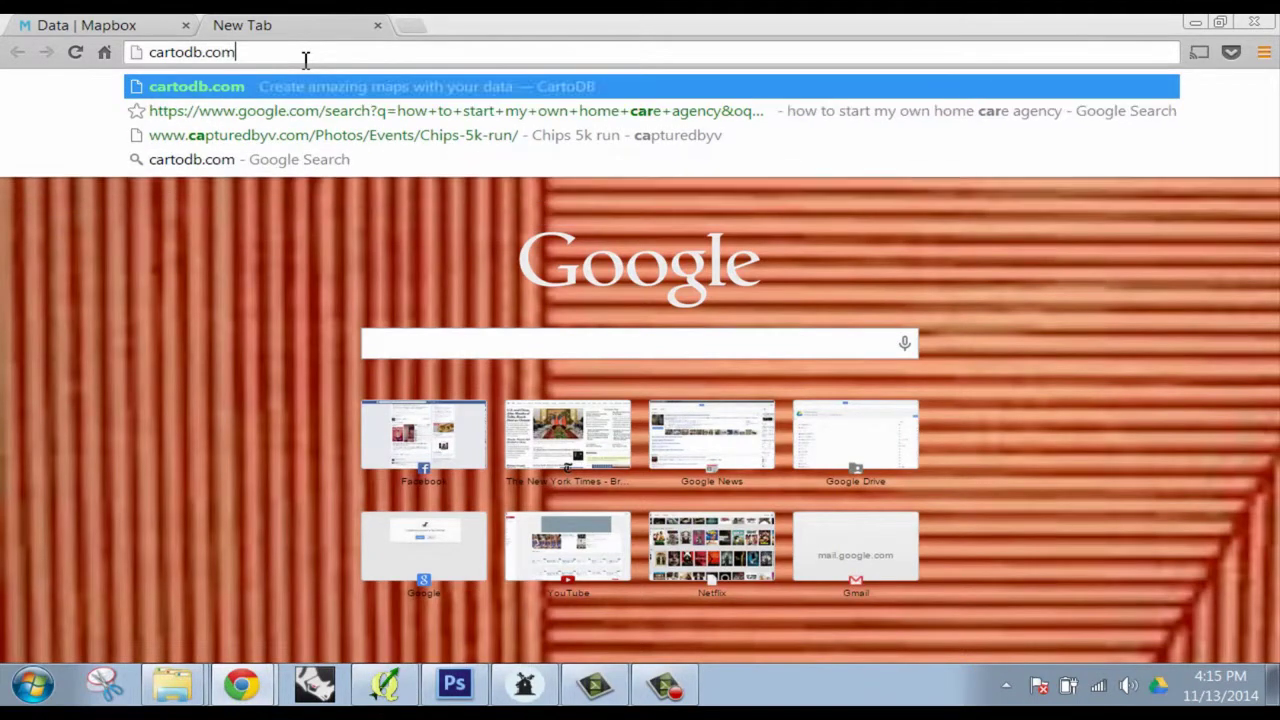
key("Return")
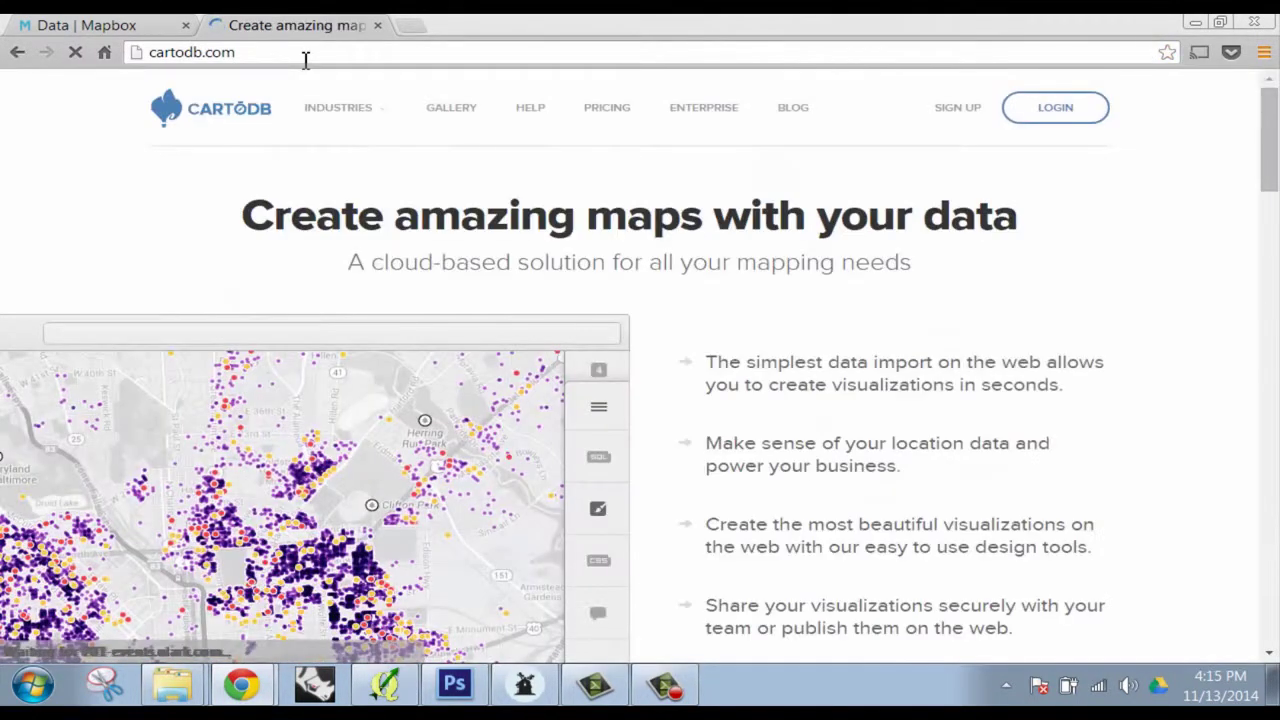
Log in to CartoDB with the account e-mail and password and view its empty datasets page
left_click(1040, 108)
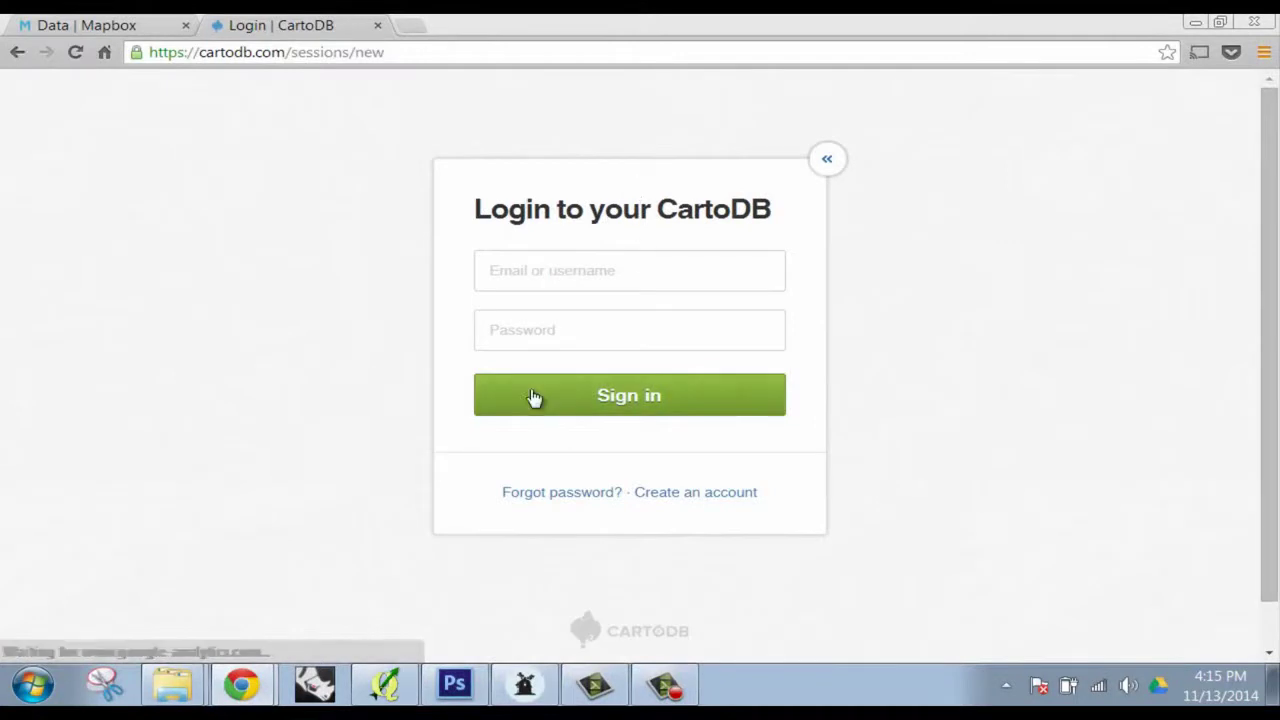
left_click(582, 260)
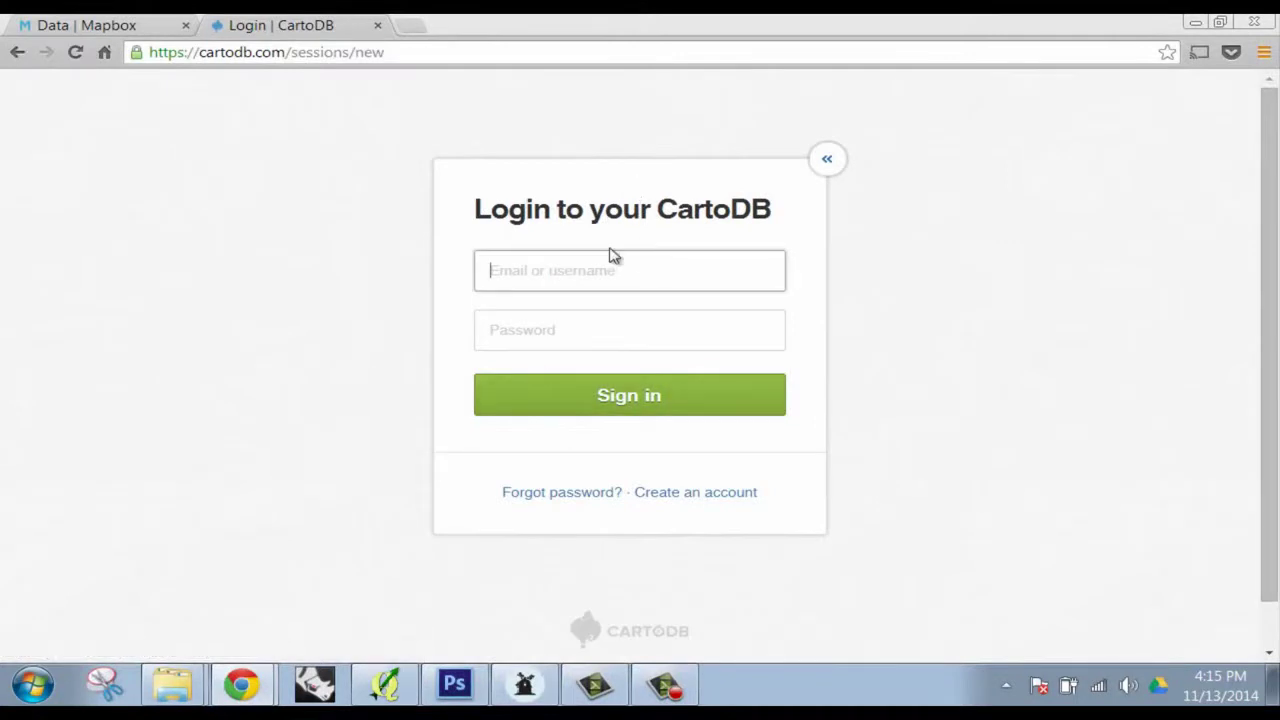
key("BackSpace")
key("BackSpace")
key("BackSpace")
key("BackSpace")
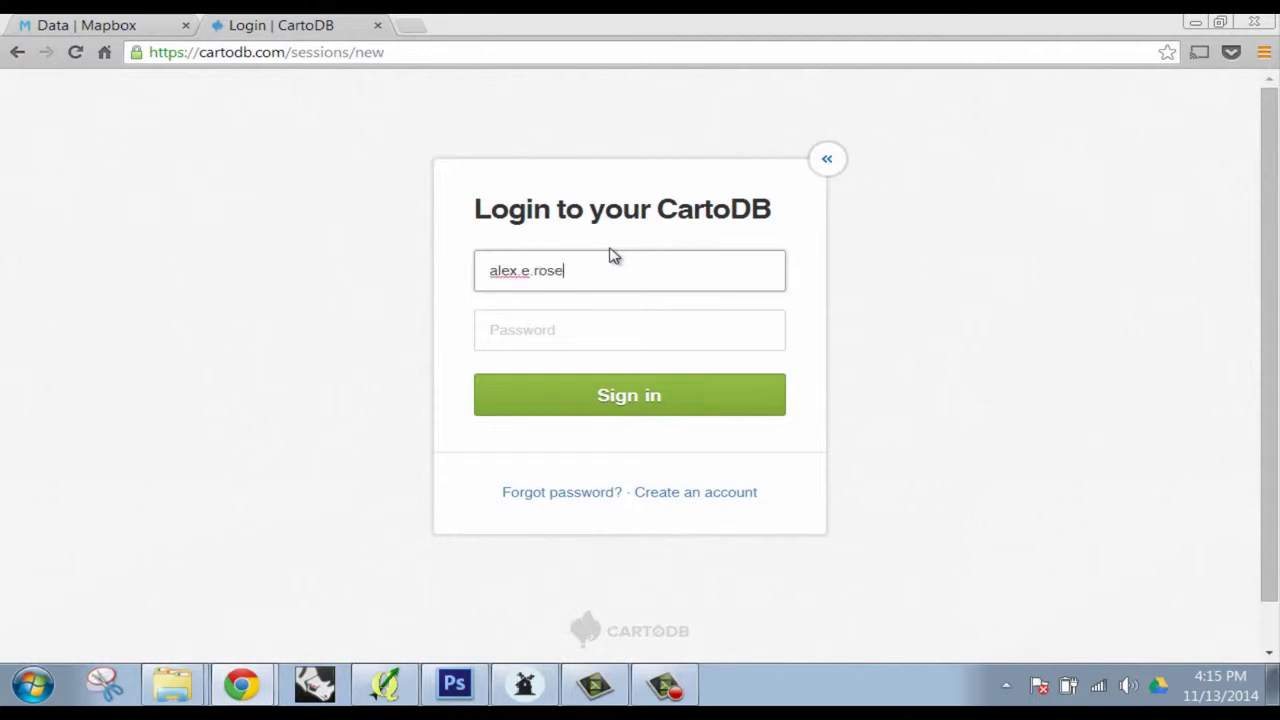
key("Tab")
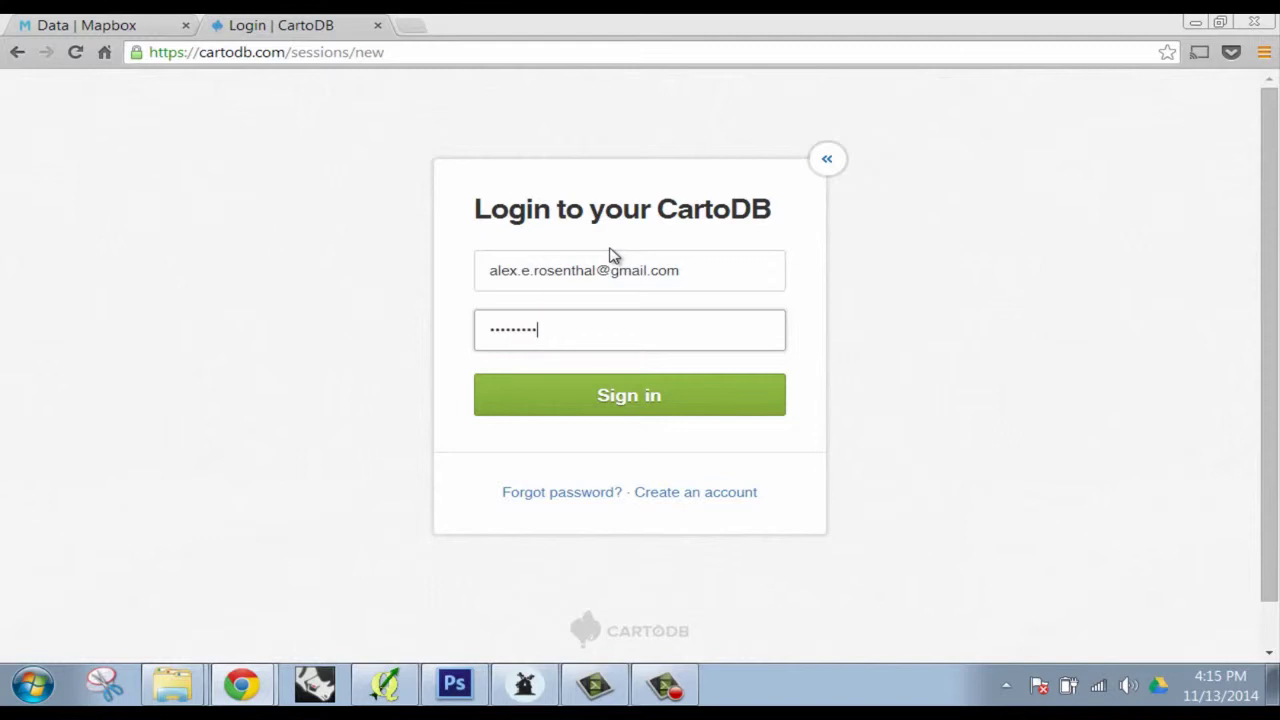
key("Return")
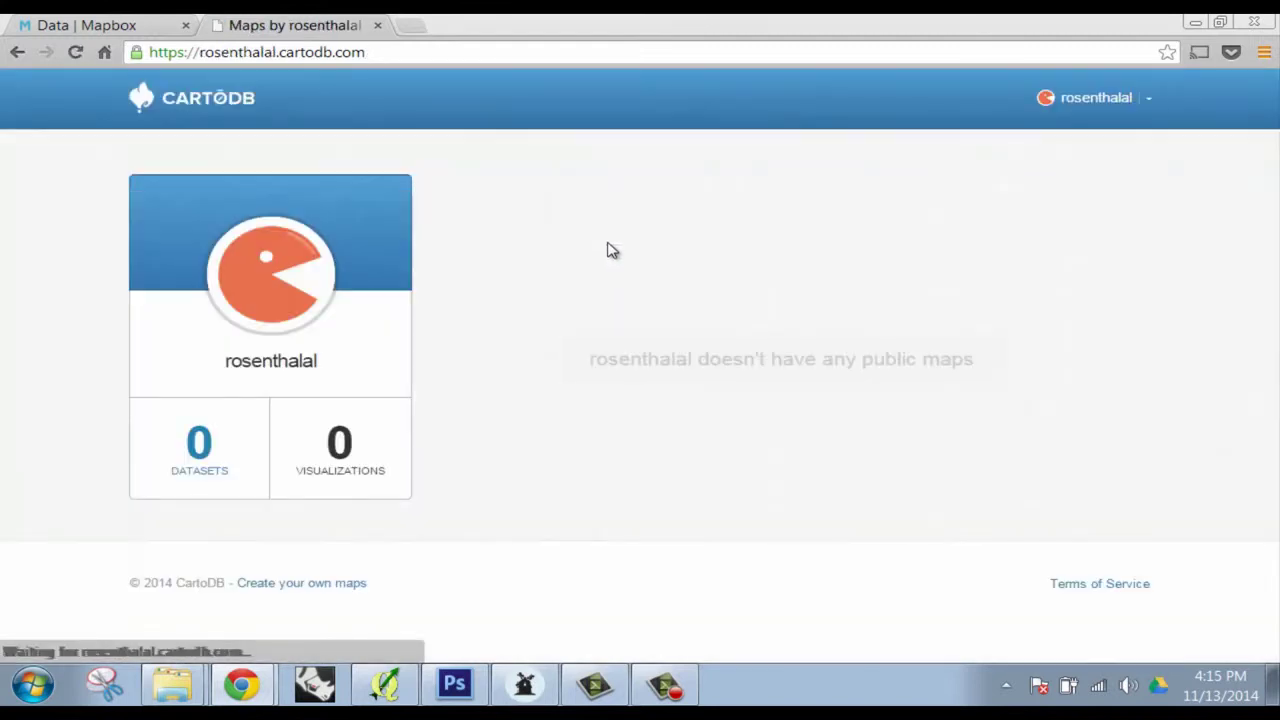
left_click(217, 444)
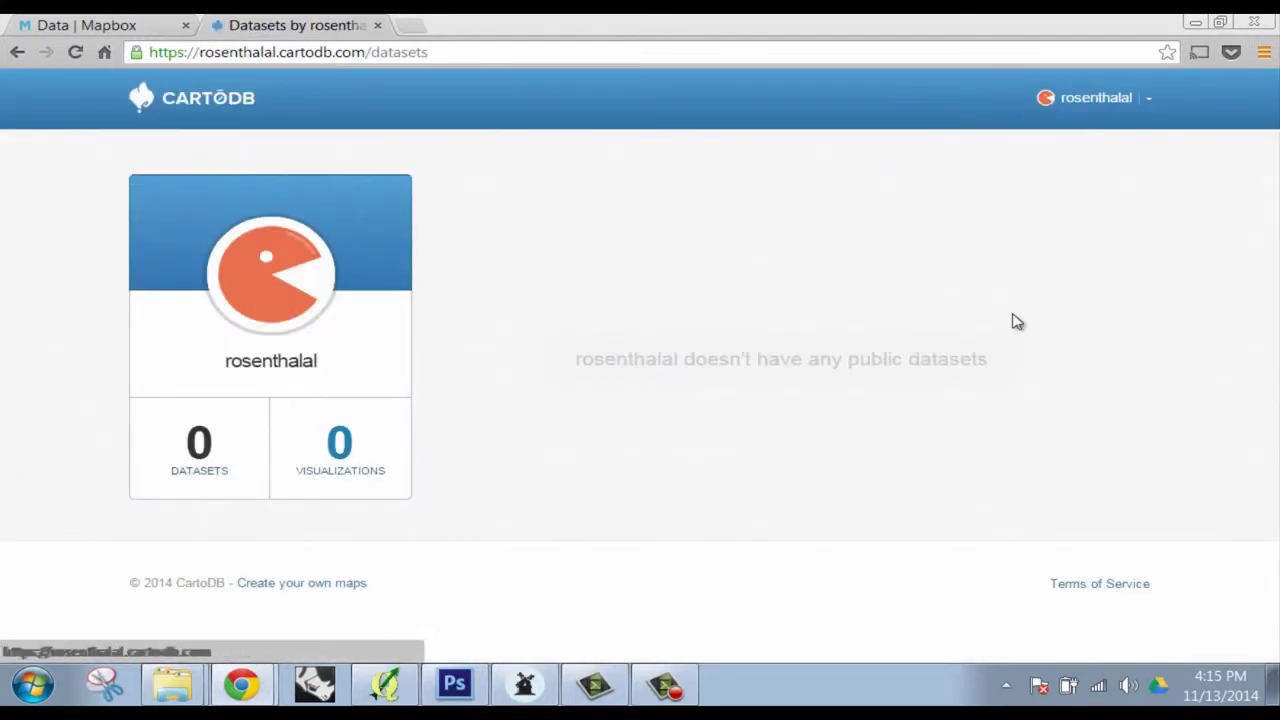
Return to the CartoDB homepage, log in with the other account, and open its datasets list
left_click(1149, 100)
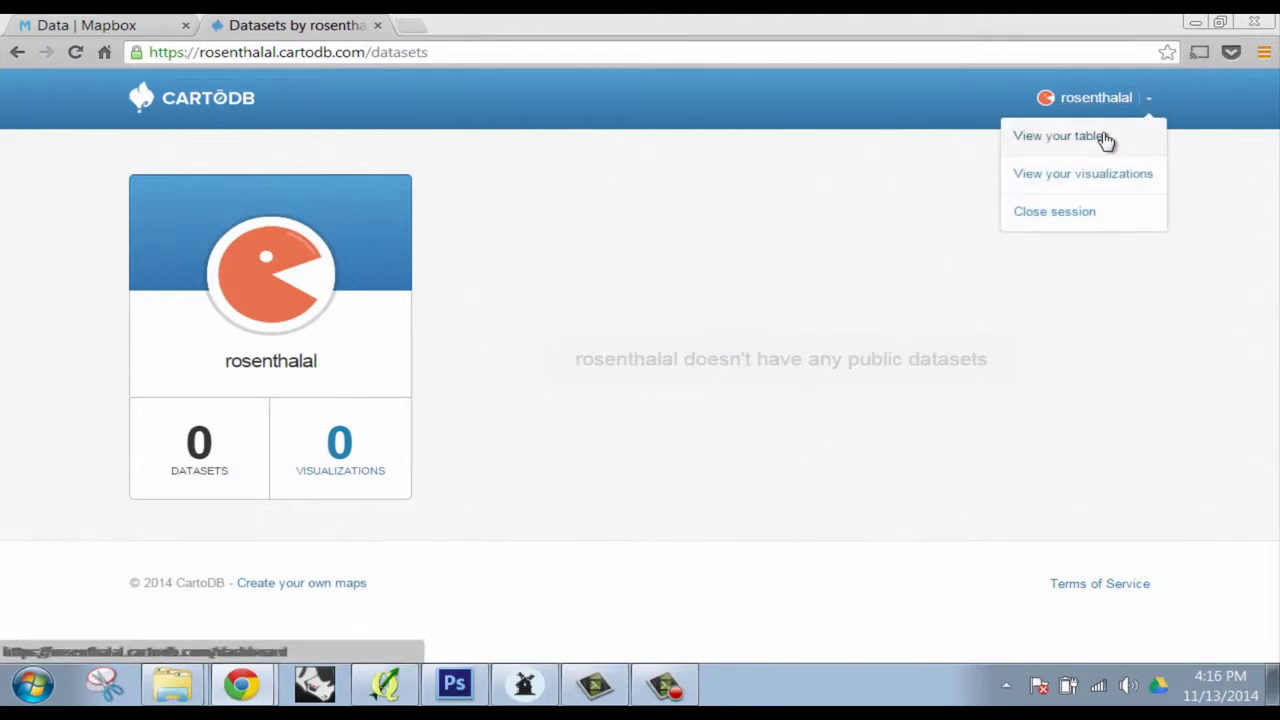
left_click(1068, 102)
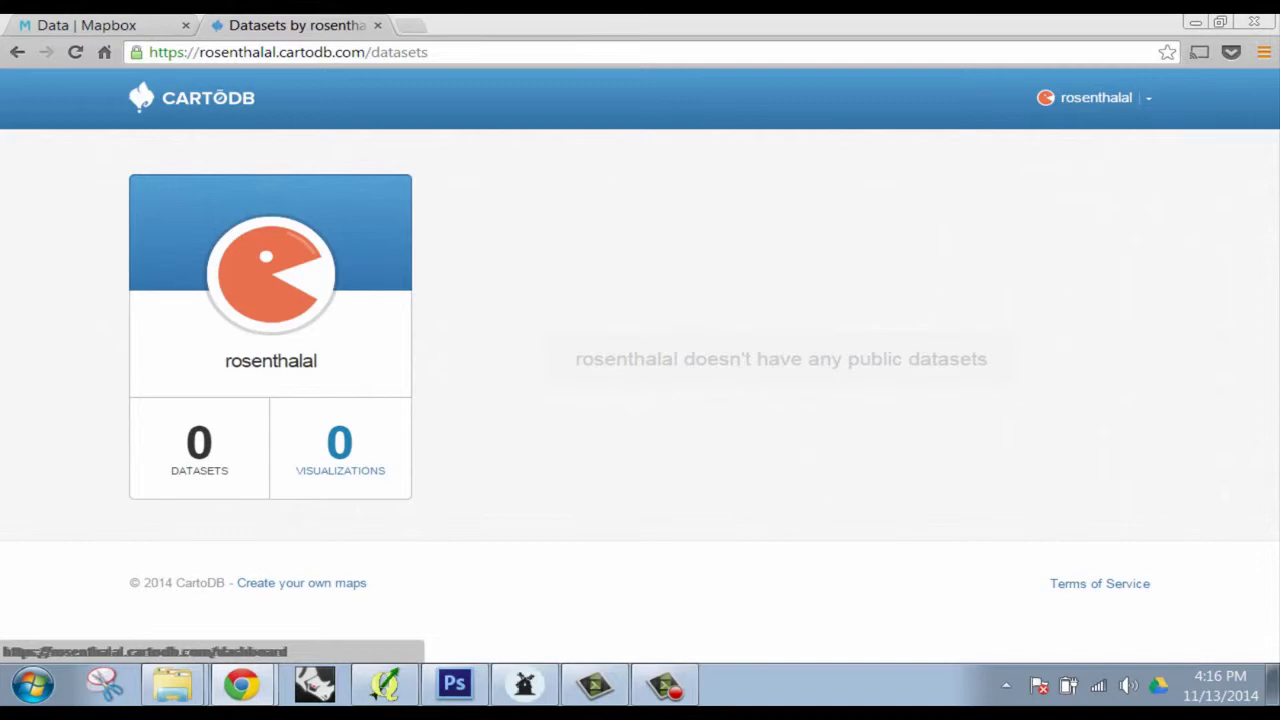
left_click(157, 106)
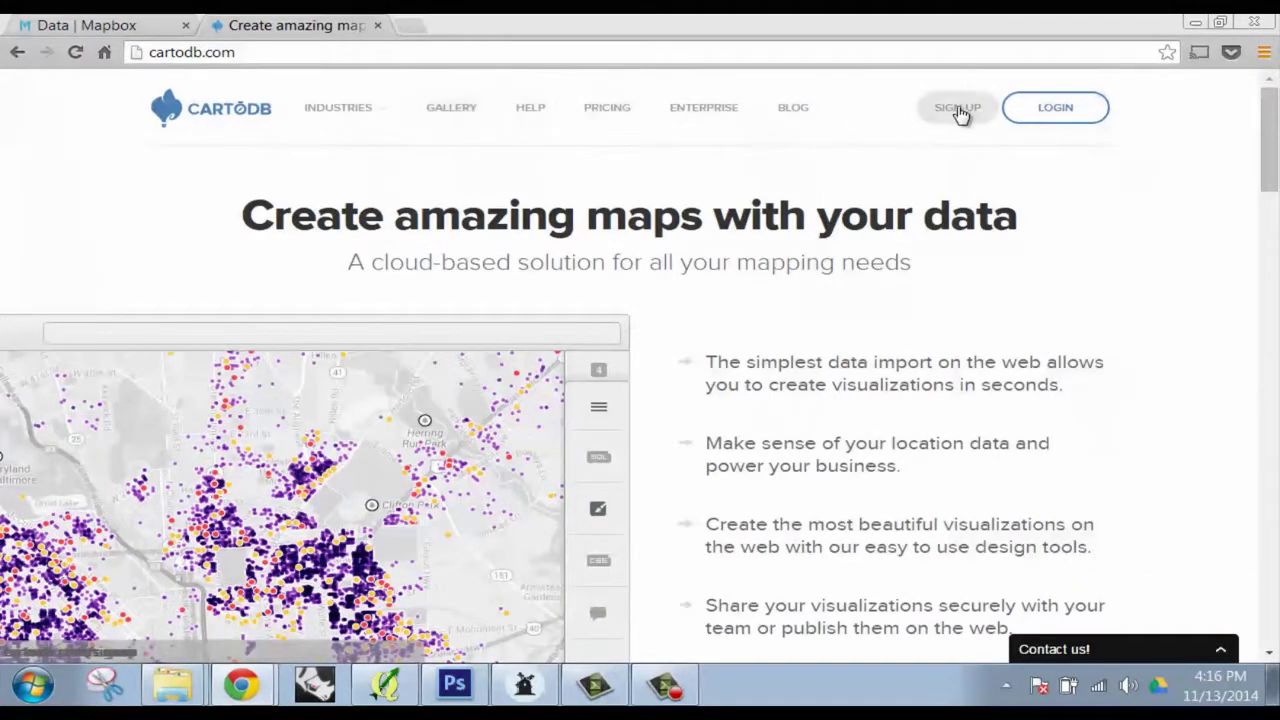
left_click(1063, 109)
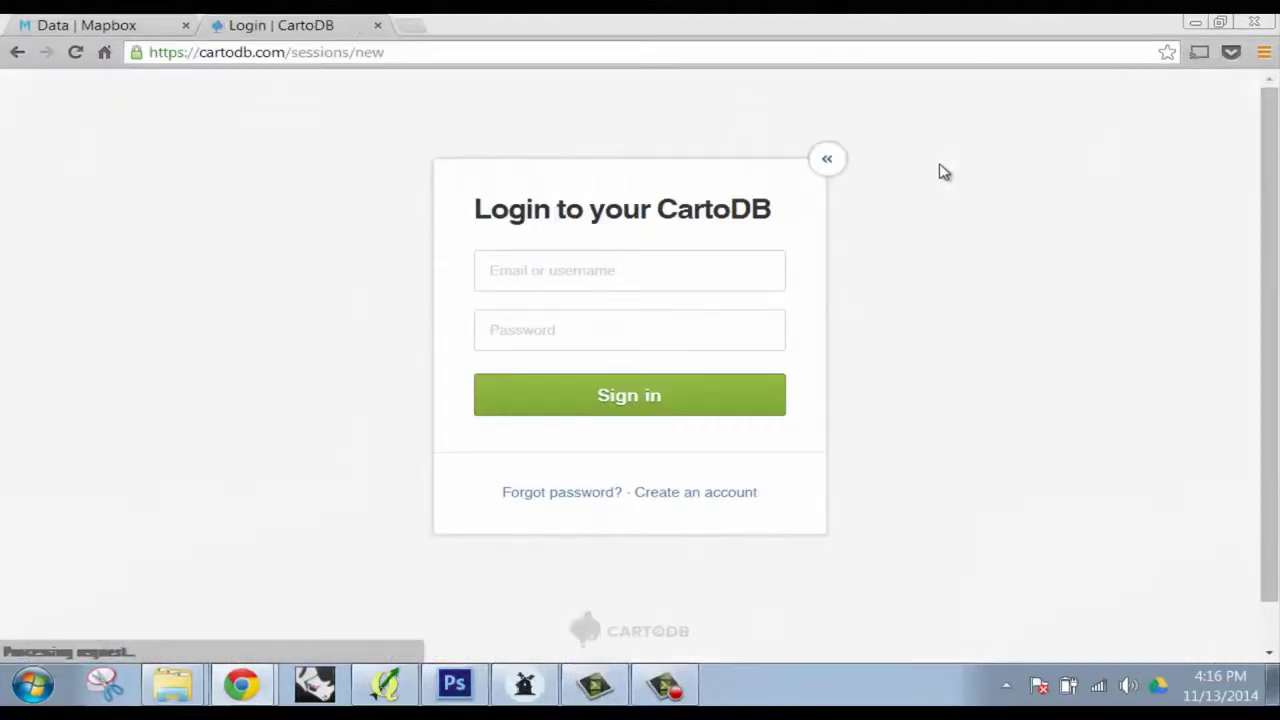
left_click(613, 279)
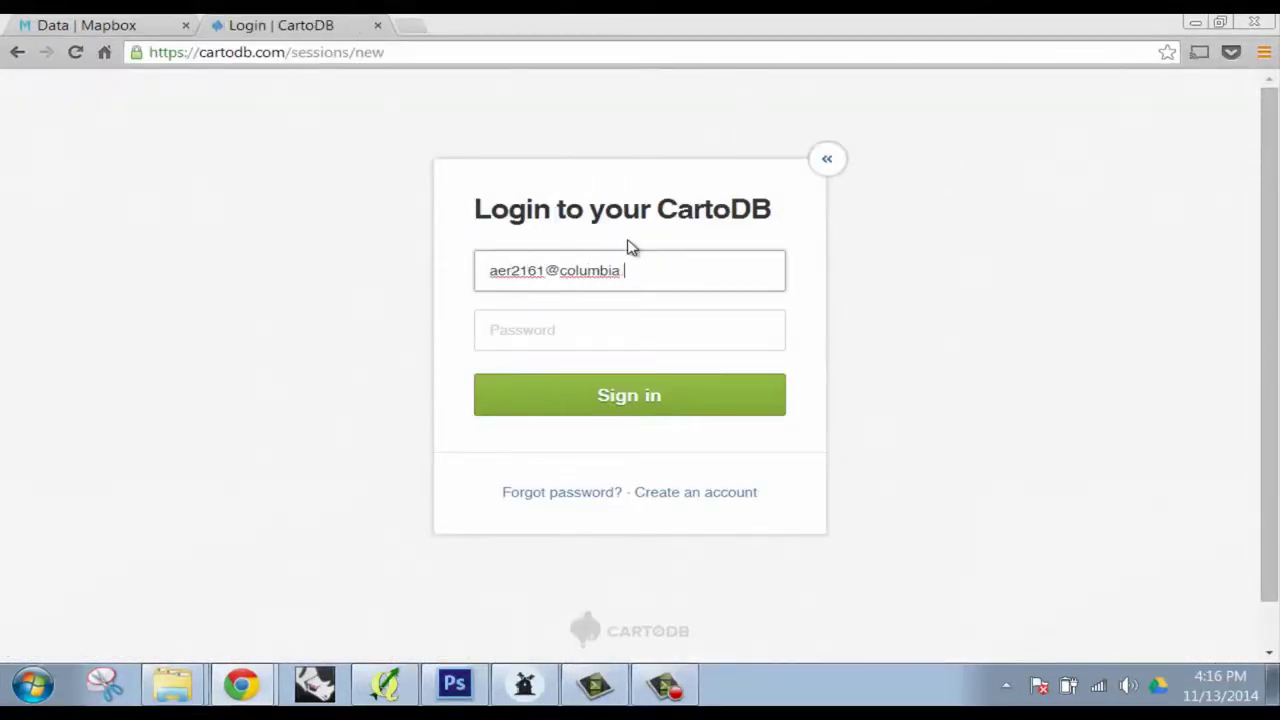
type(".edu")
key("Tab")
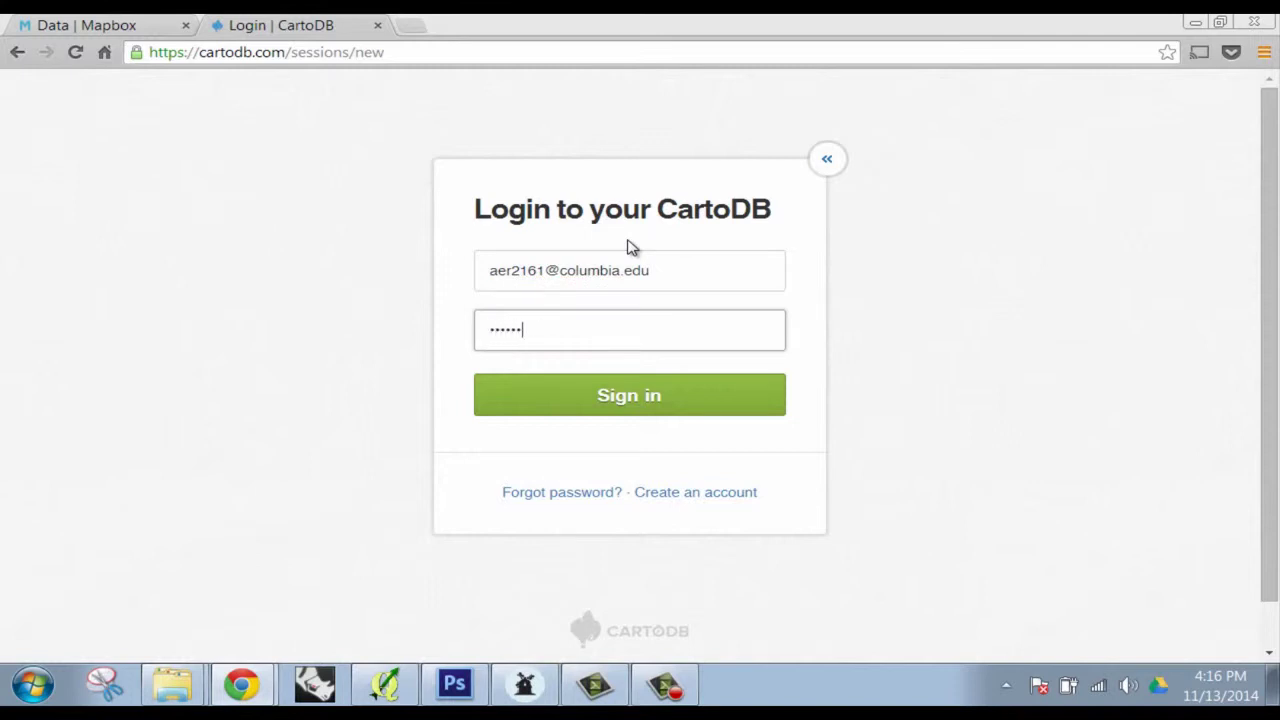
key("Return")
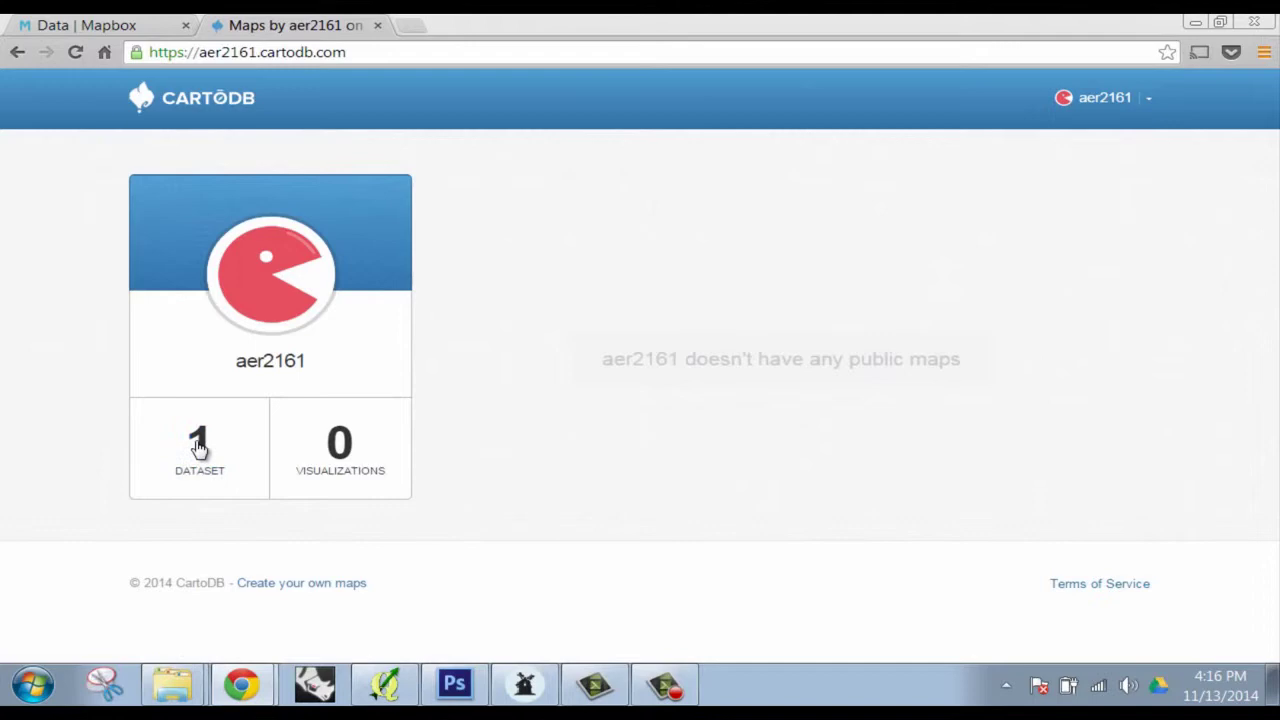
left_click(201, 456)
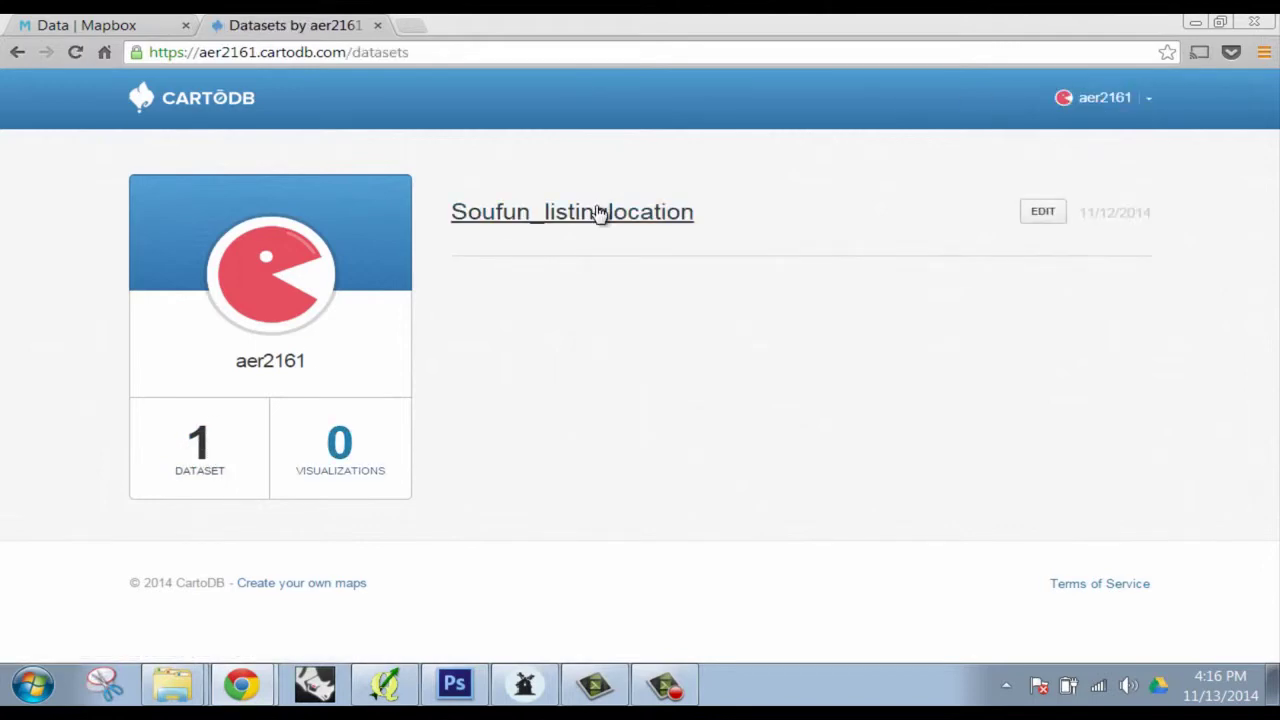
Open the Soufun_listinglocation table and scroll through its rows
left_click(600, 212)
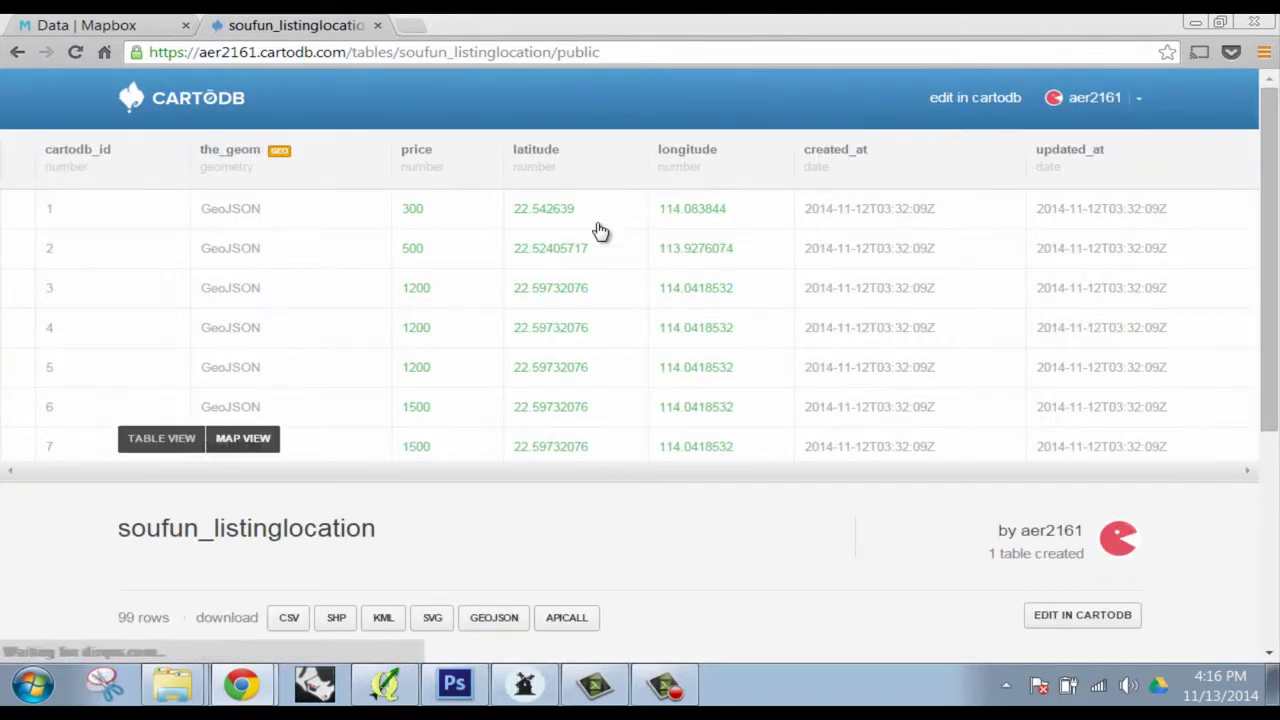
scroll(600, 231, "down", 4)
scroll(580, 343, "up", 4)
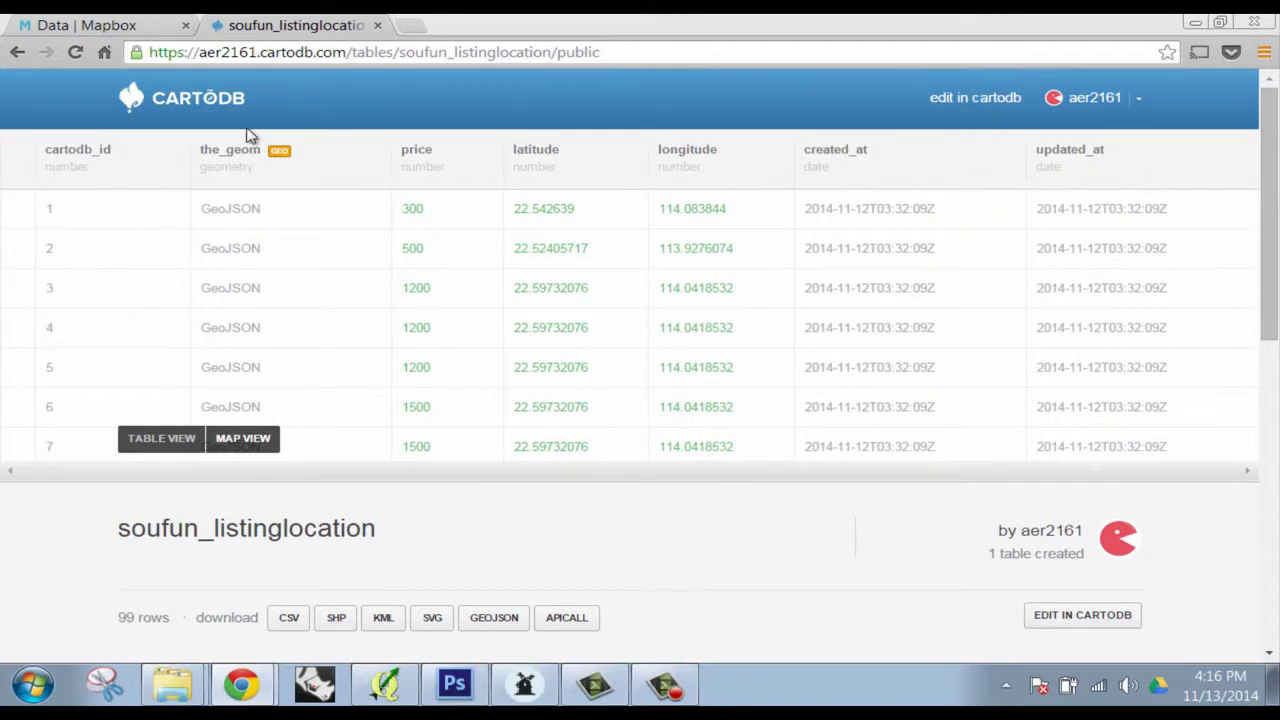
scroll(910, 528, "down", 3)
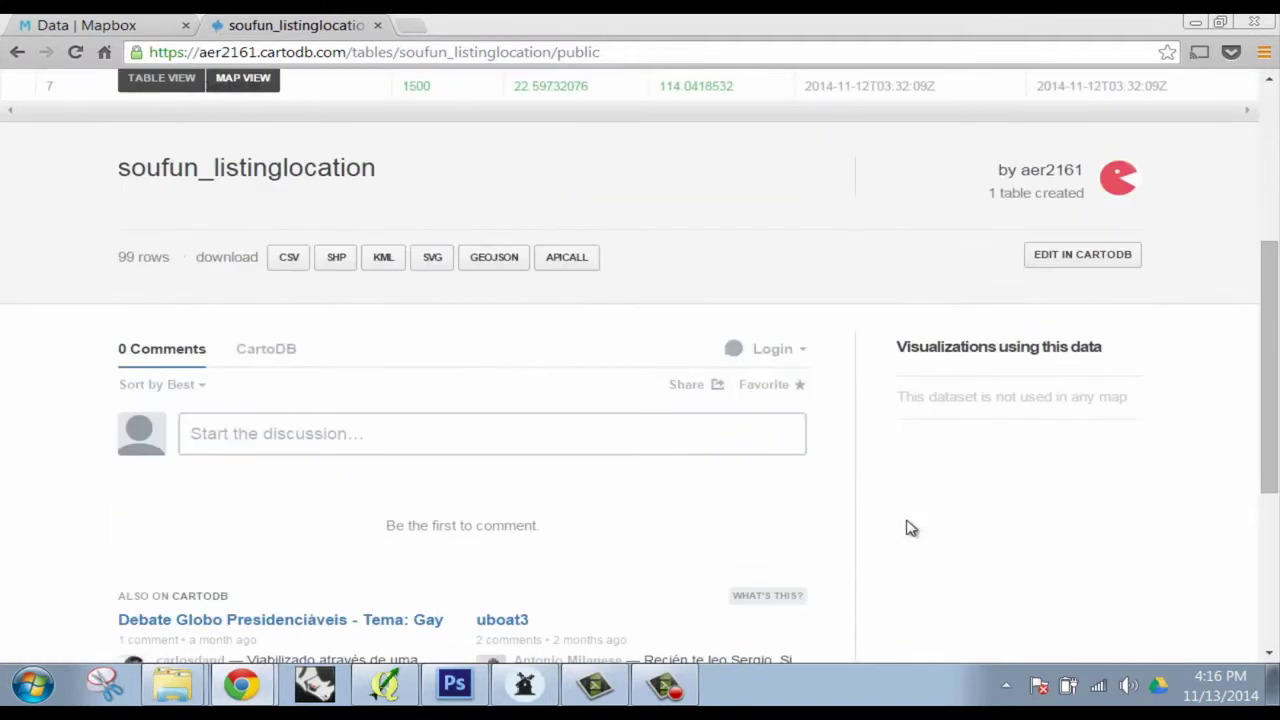
scroll(910, 528, "up", 3)
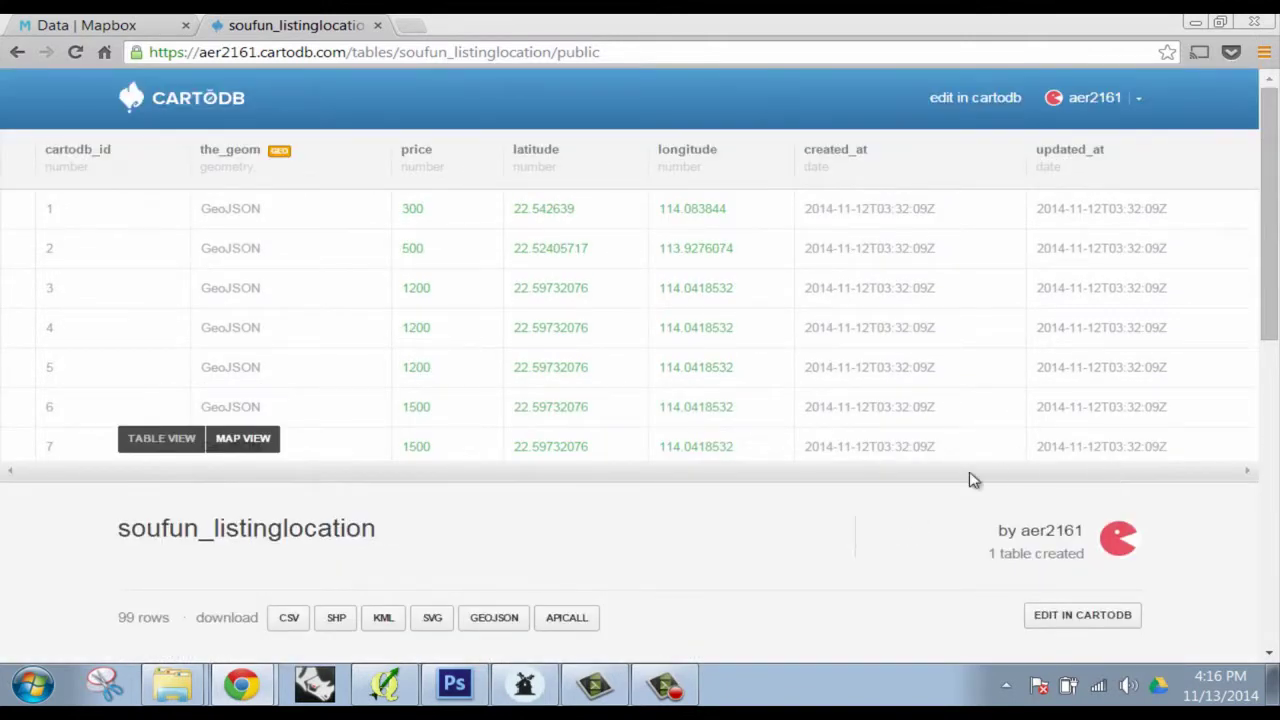
Go back to the CartoDB homepage and sign in again with the account credentials
left_click(188, 100)
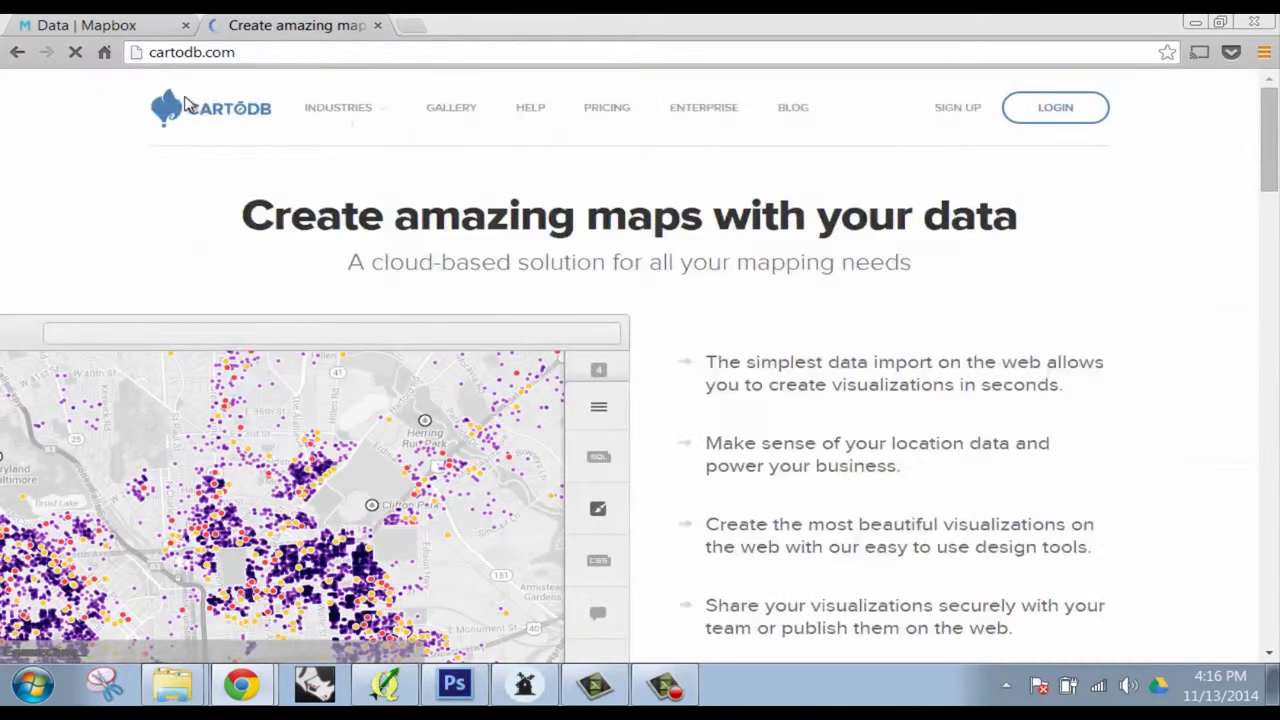
left_click(1015, 107)
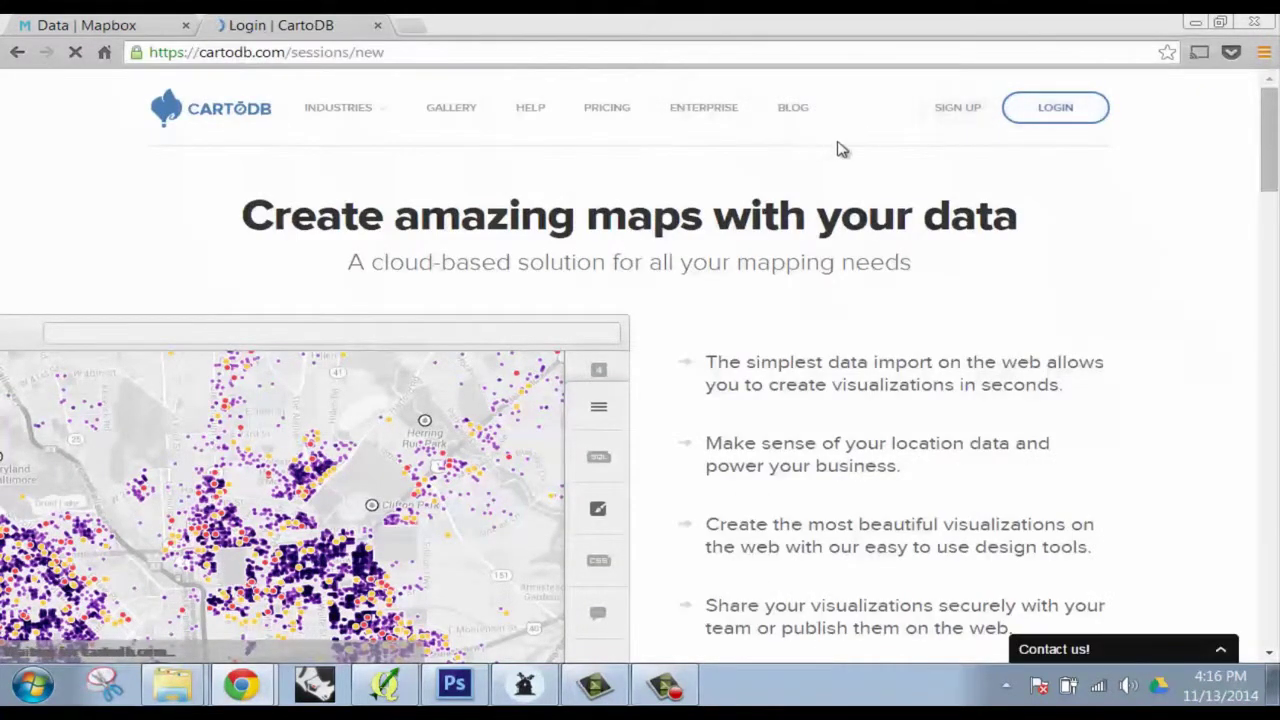
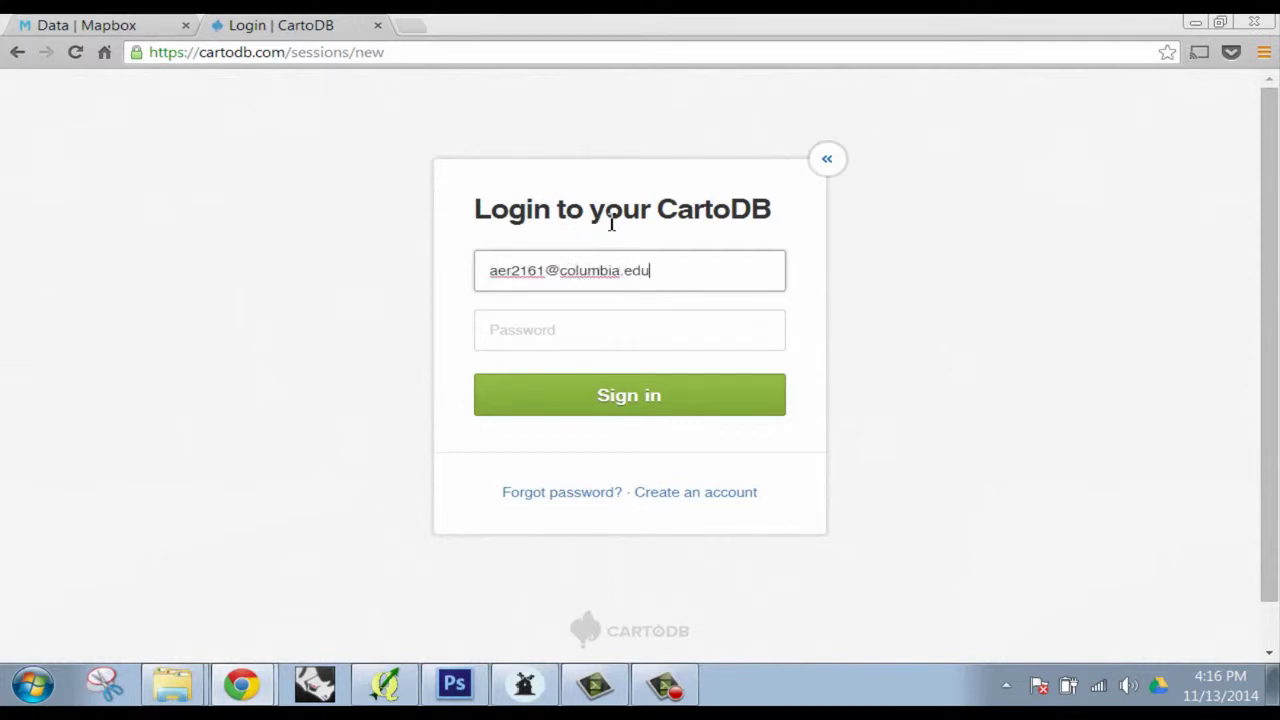
key("Tab")
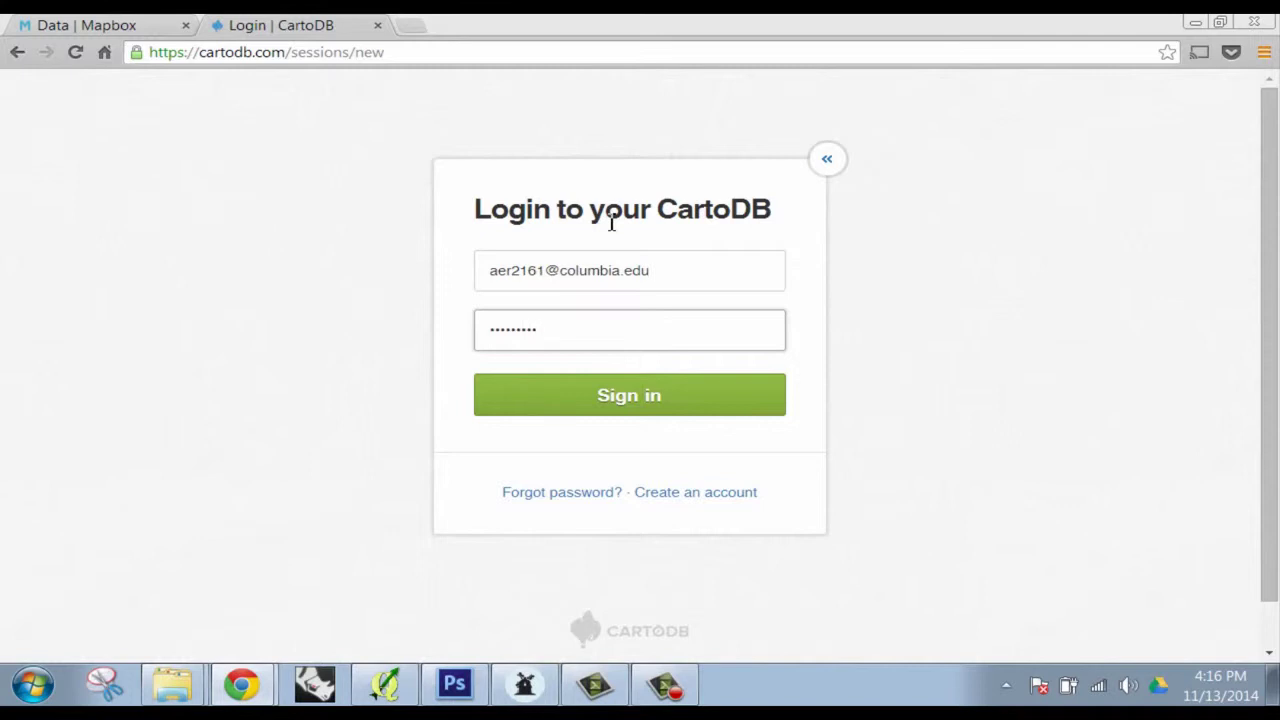
left_click(705, 410)
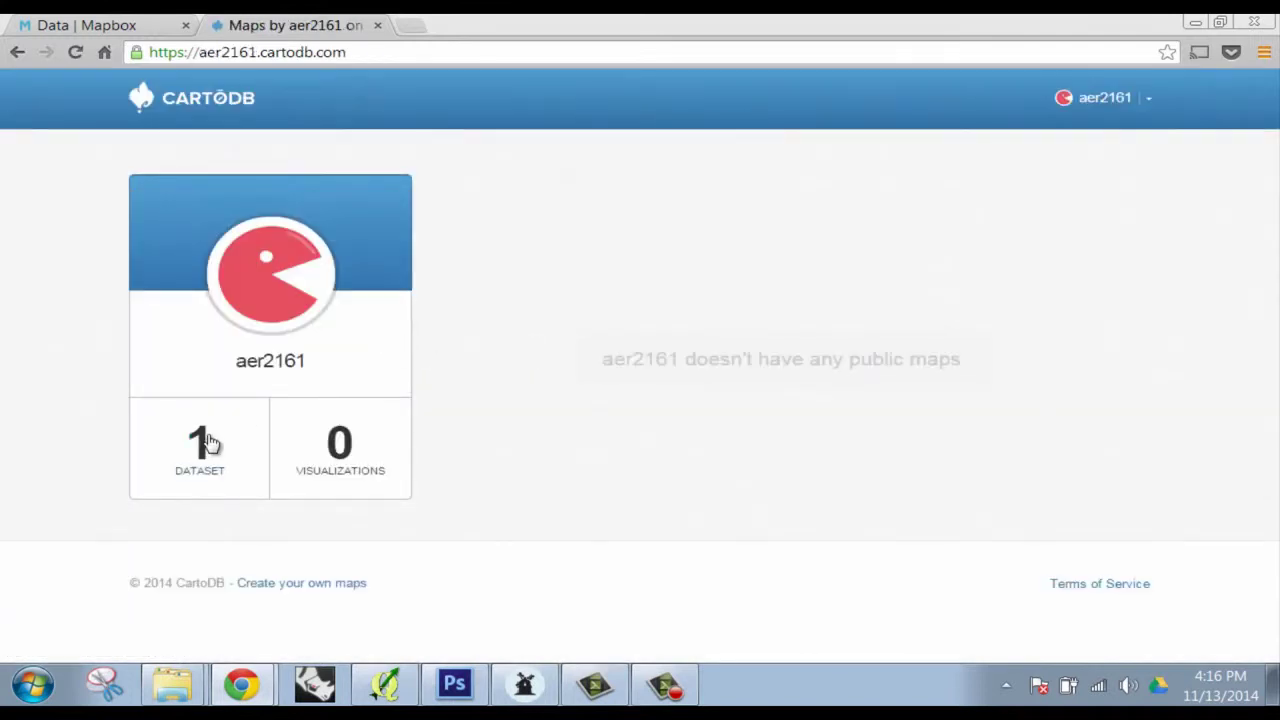
left_click(206, 436)
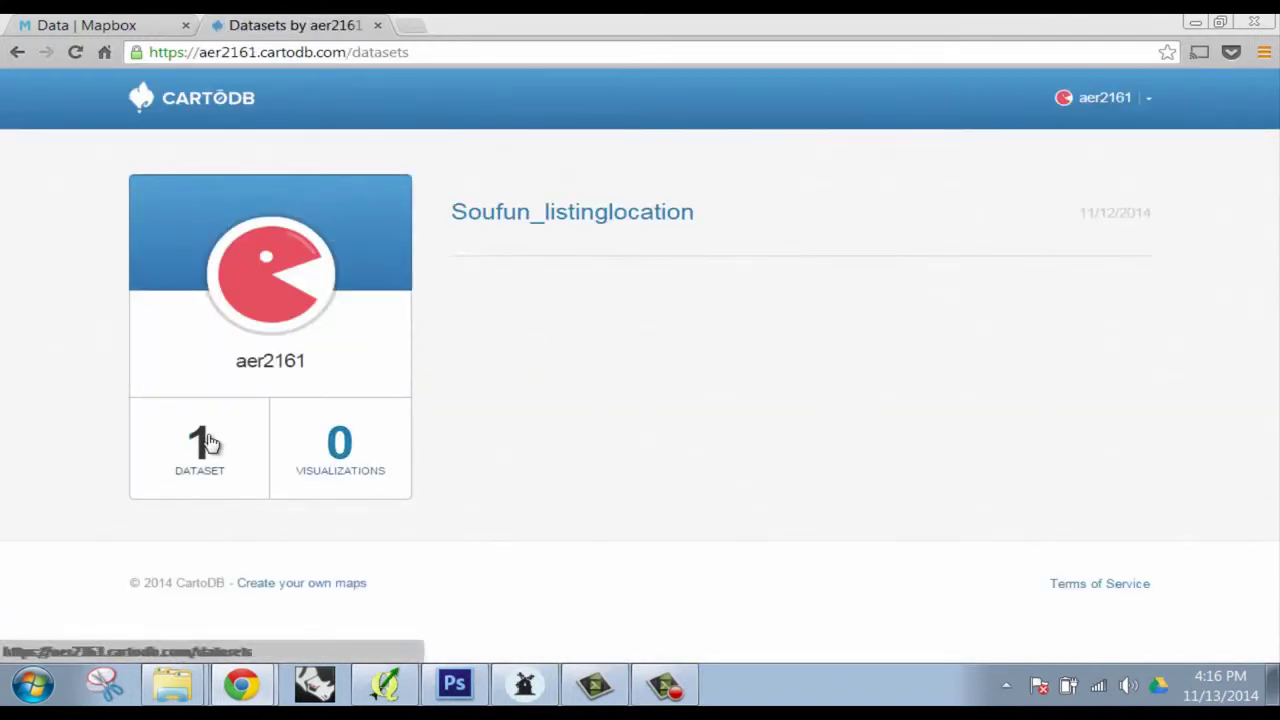
left_click(605, 219)
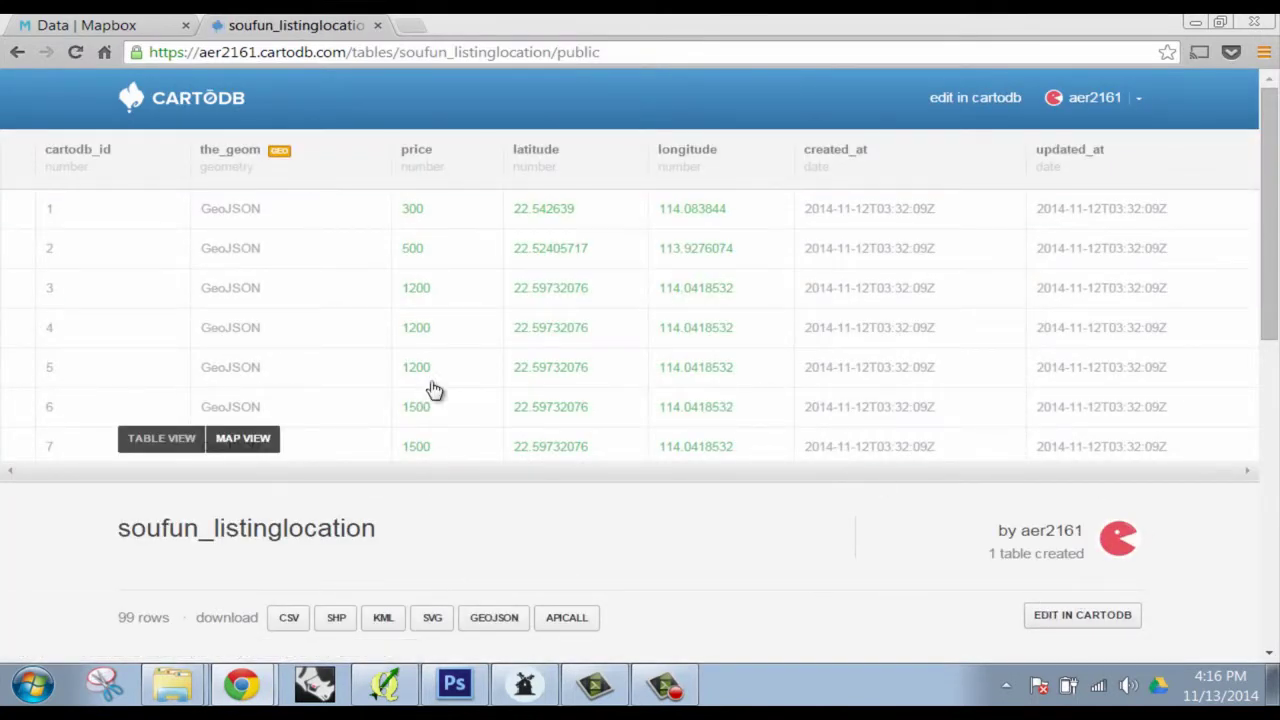
left_click(255, 442)
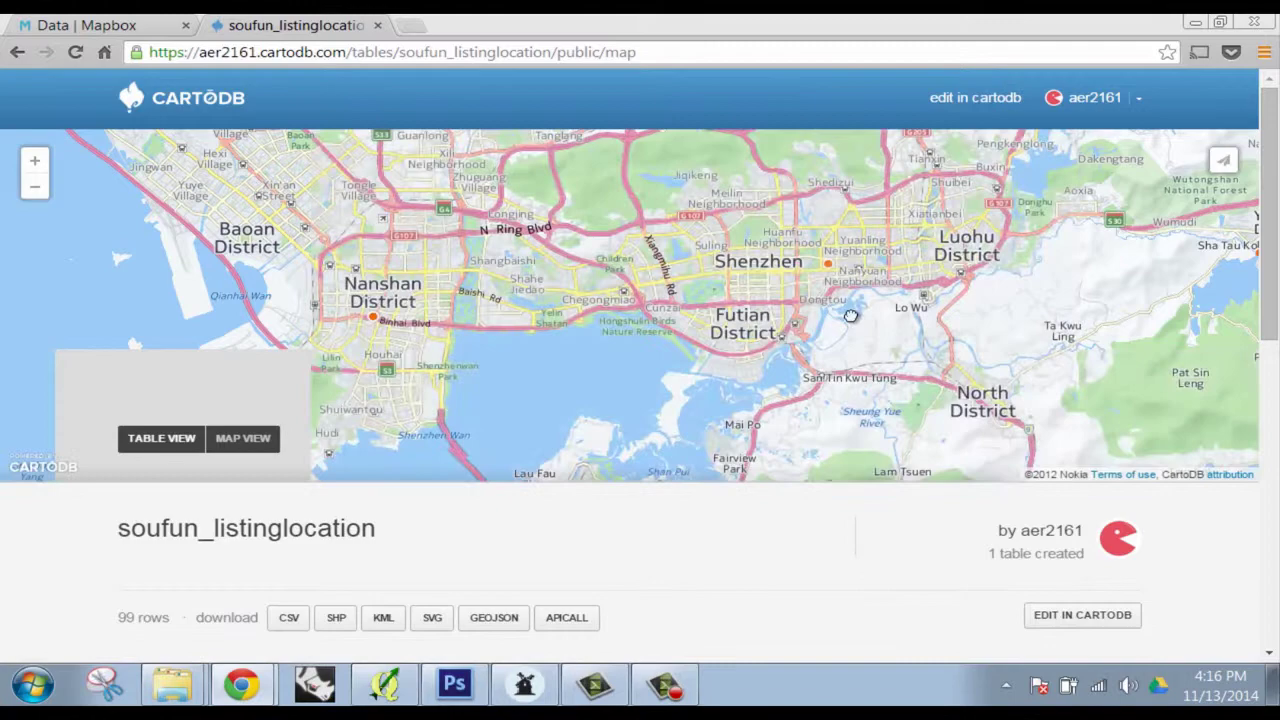
scroll(657, 290, "down", 1)
scroll(642, 180, "up", 1)
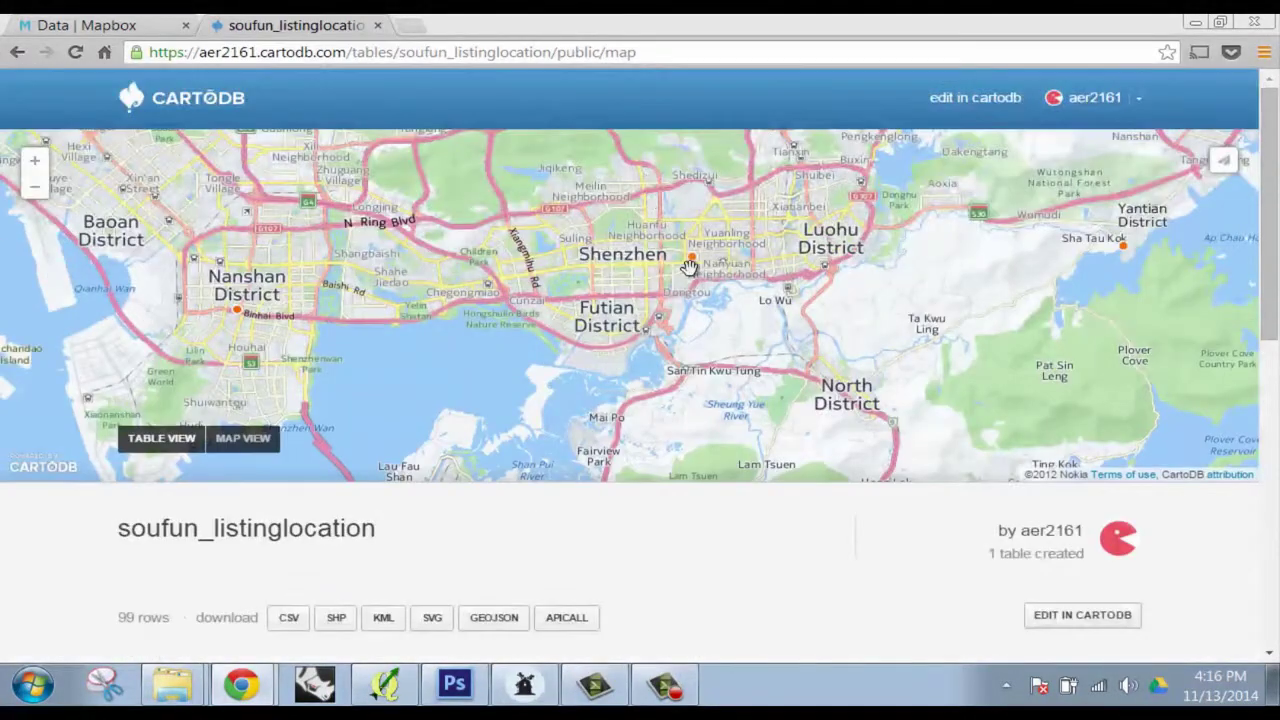
left_click_drag(694, 262, 695, 333)
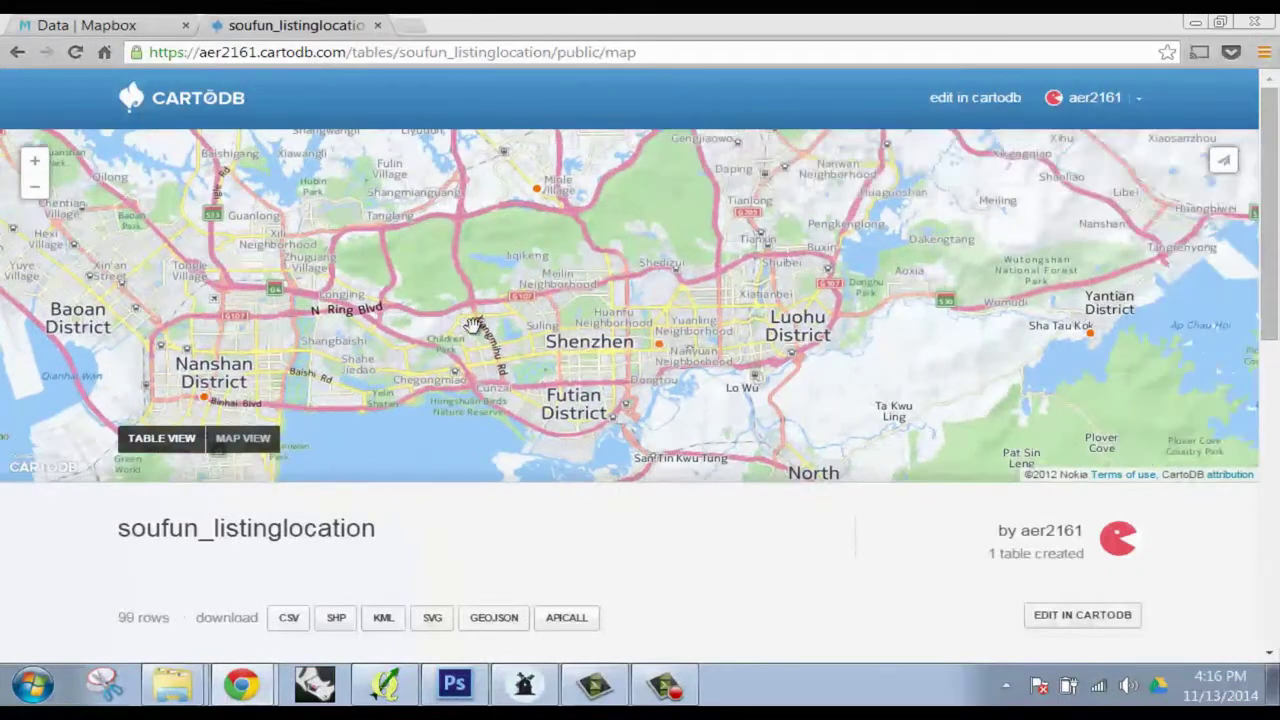
left_click_drag(535, 307, 568, 450)
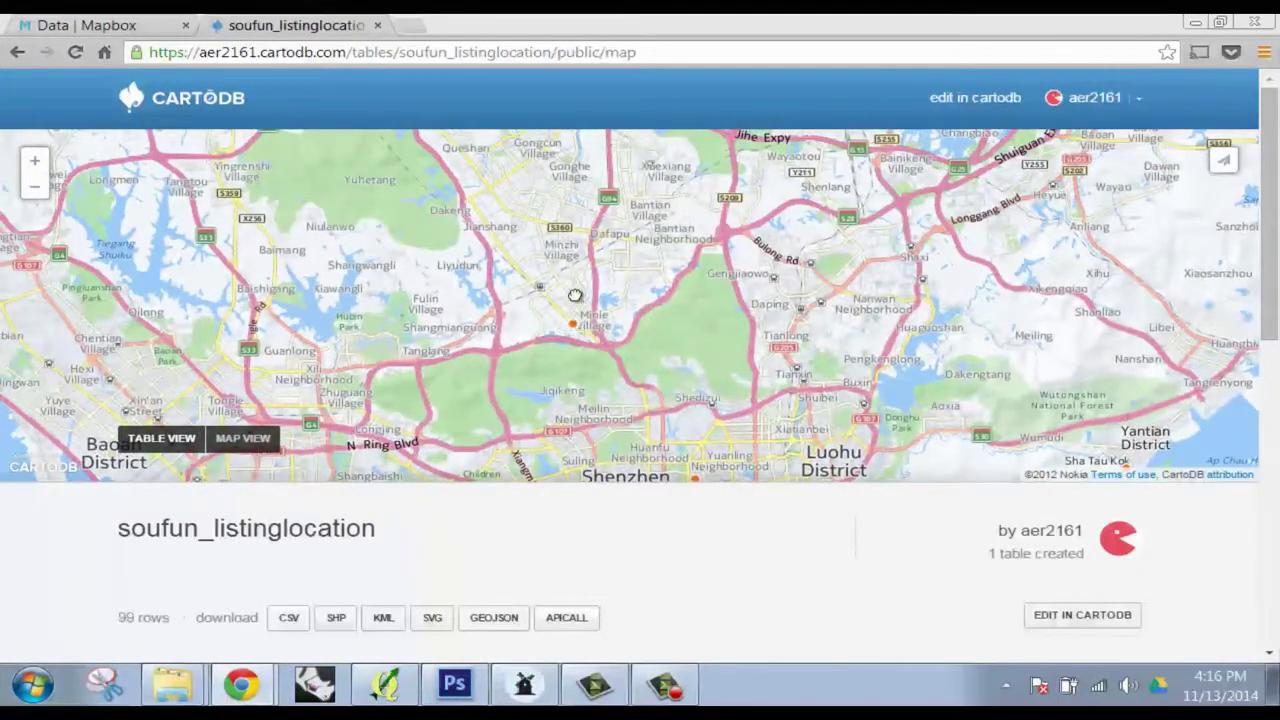
scroll(640, 270, "down", 1)
left_click(155, 448)
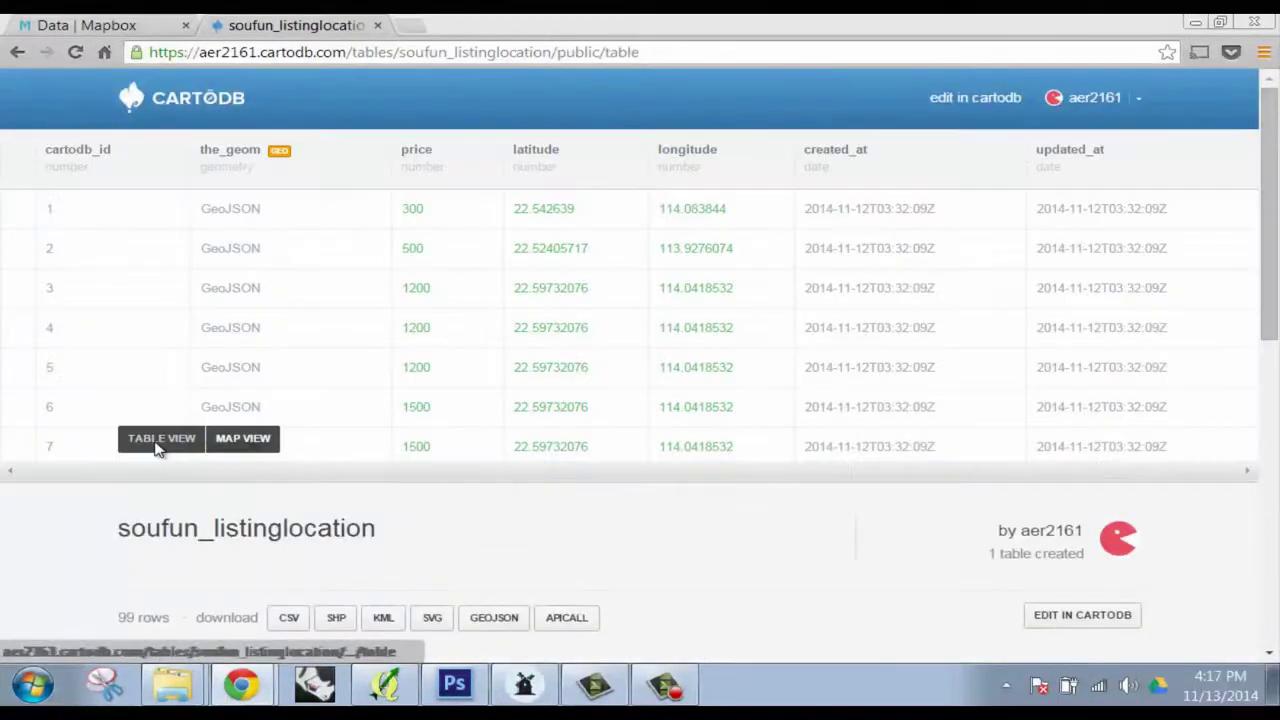
scroll(494, 306, "down", 2)
scroll(594, 280, "up", 2)
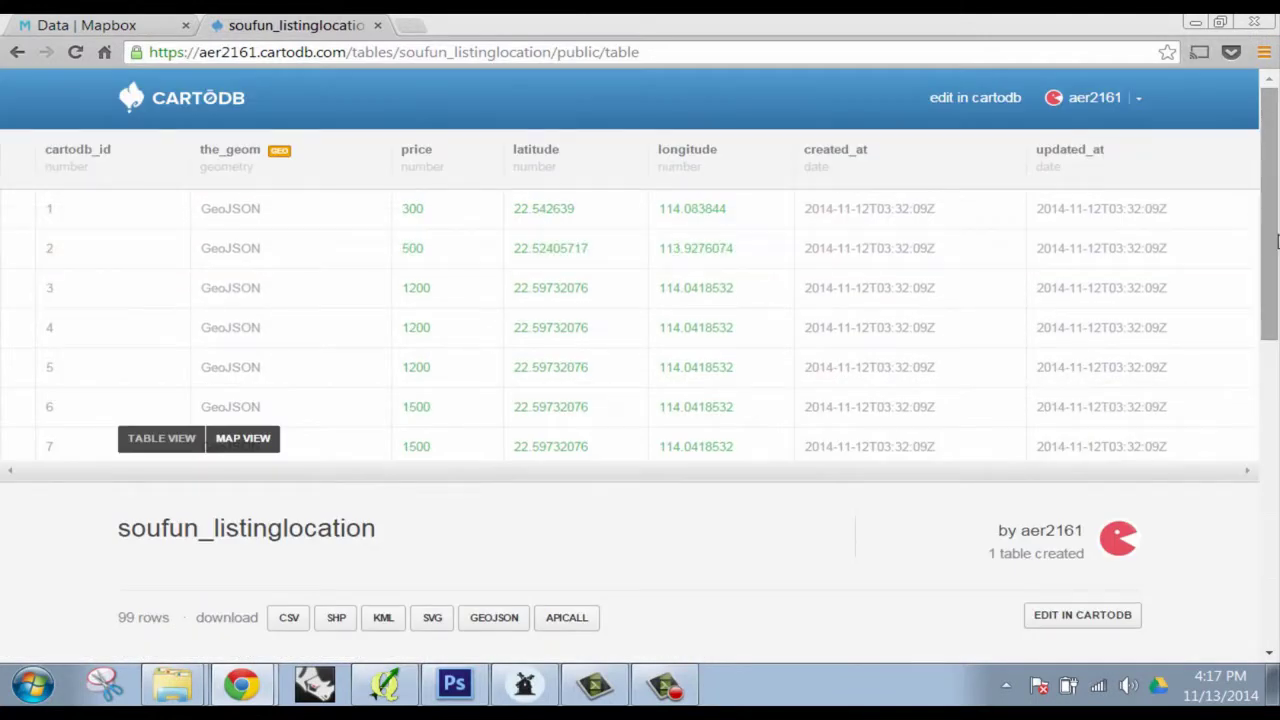
scroll(600, 280, "down", 1)
scroll(487, 270, "up", 1)
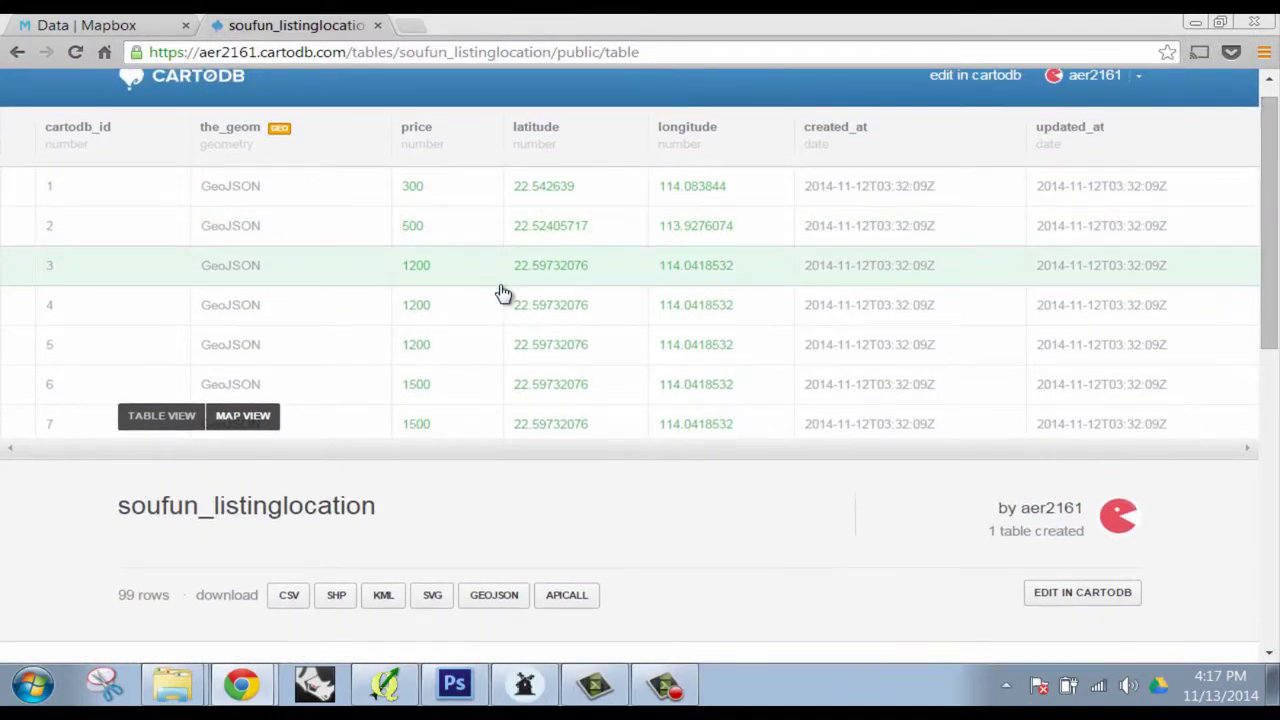
left_click_drag(503, 293, 503, 234)
left_click(503, 271)
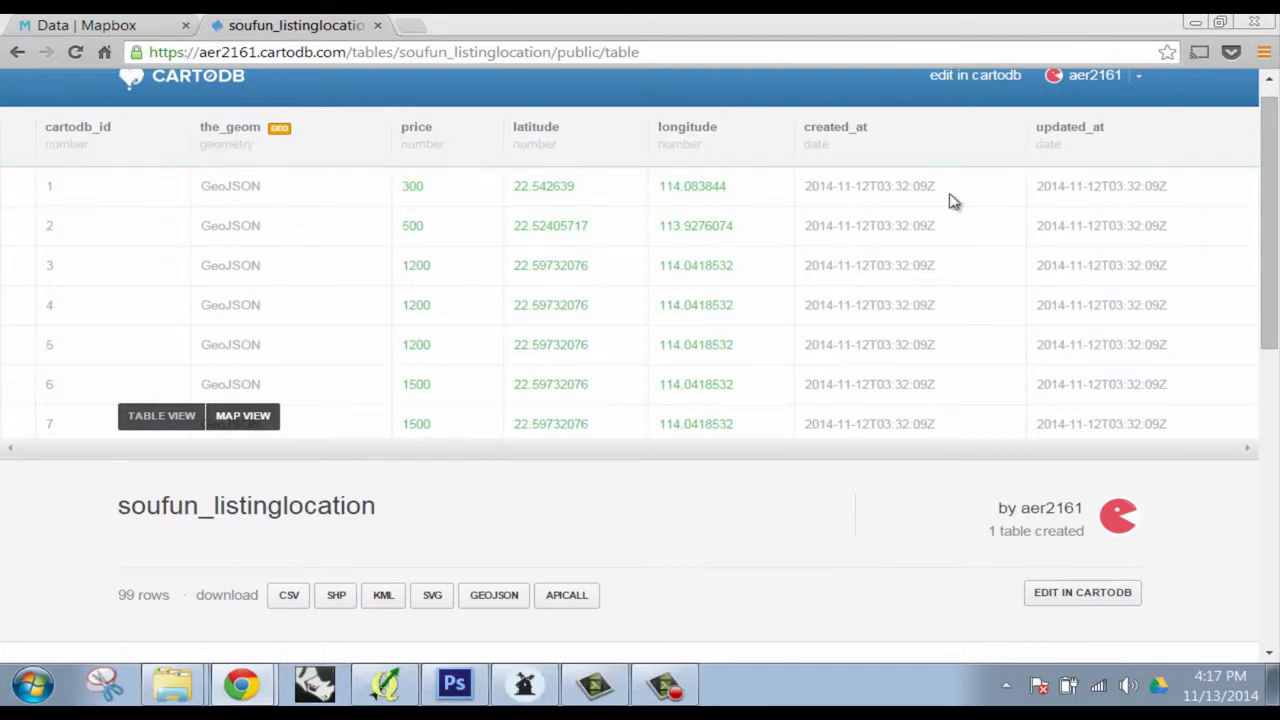
double_click(411, 192)
left_click(240, 418)
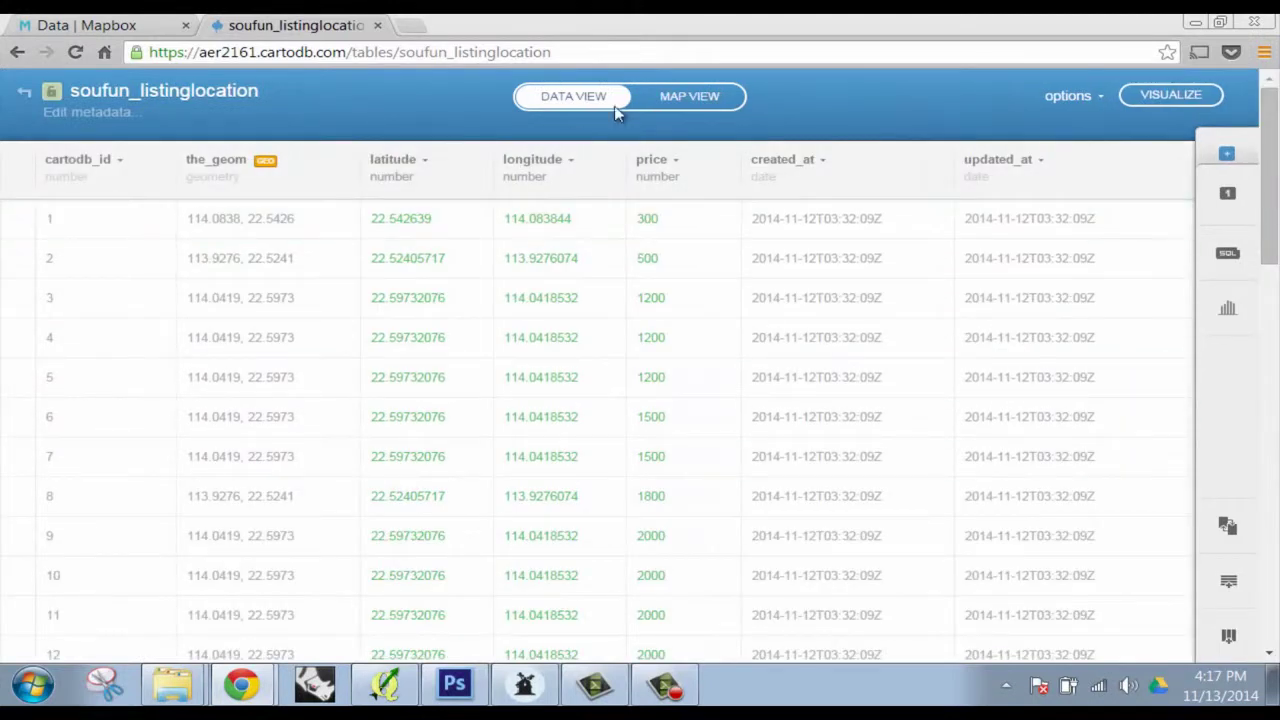
Switch the soufun_listinglocation table to map view and frame the listing points over Shenzhen
left_click(700, 97)
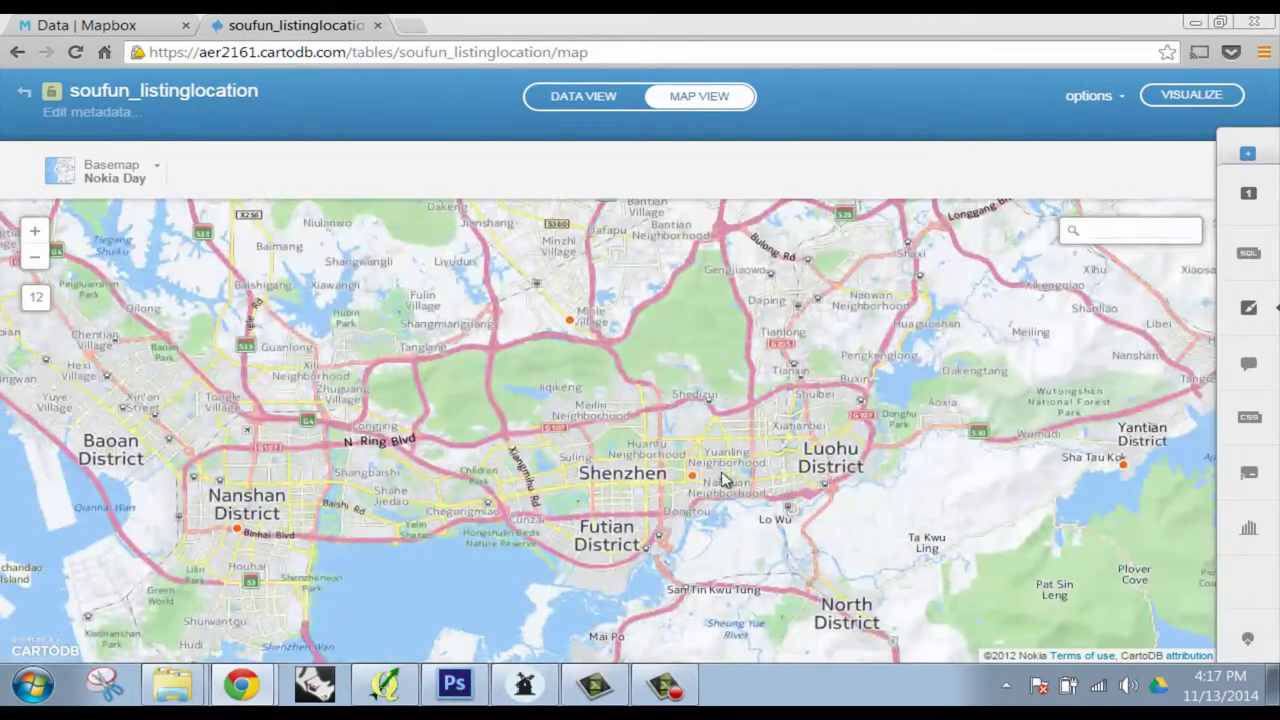
left_click_drag(727, 481, 690, 358)
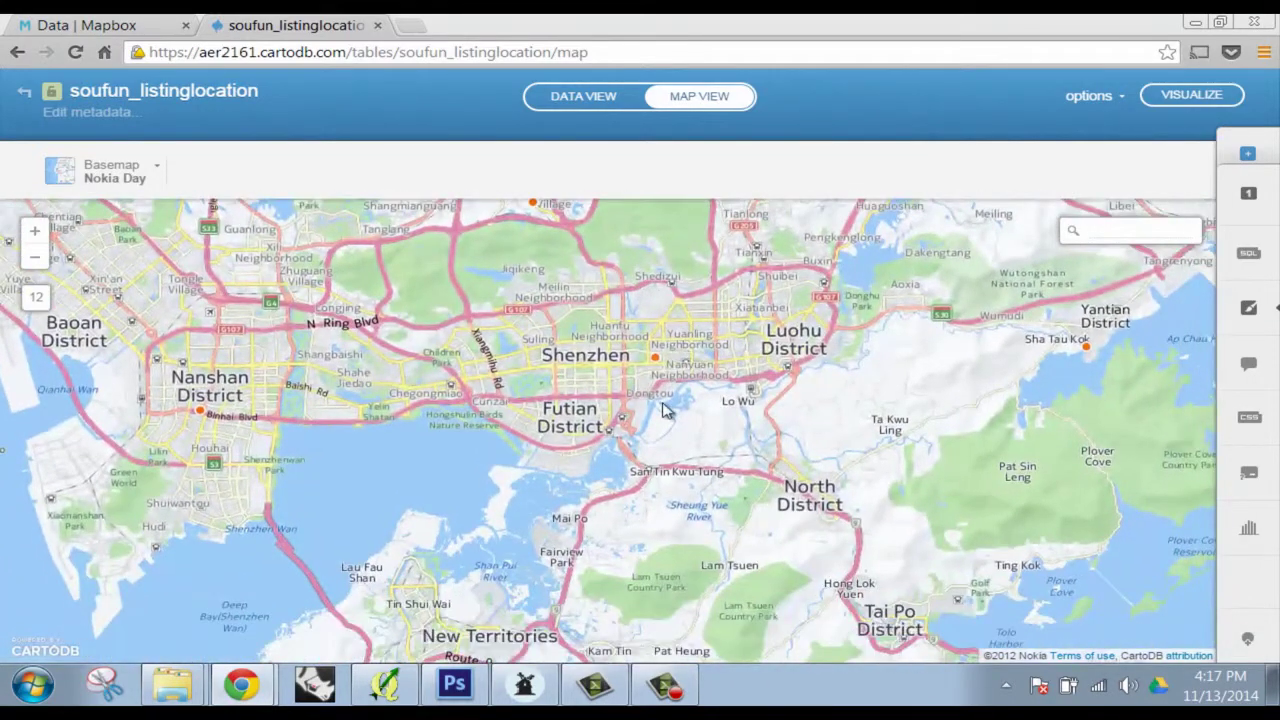
scroll(665, 410, "up", 1)
scroll(670, 408, "down", 3)
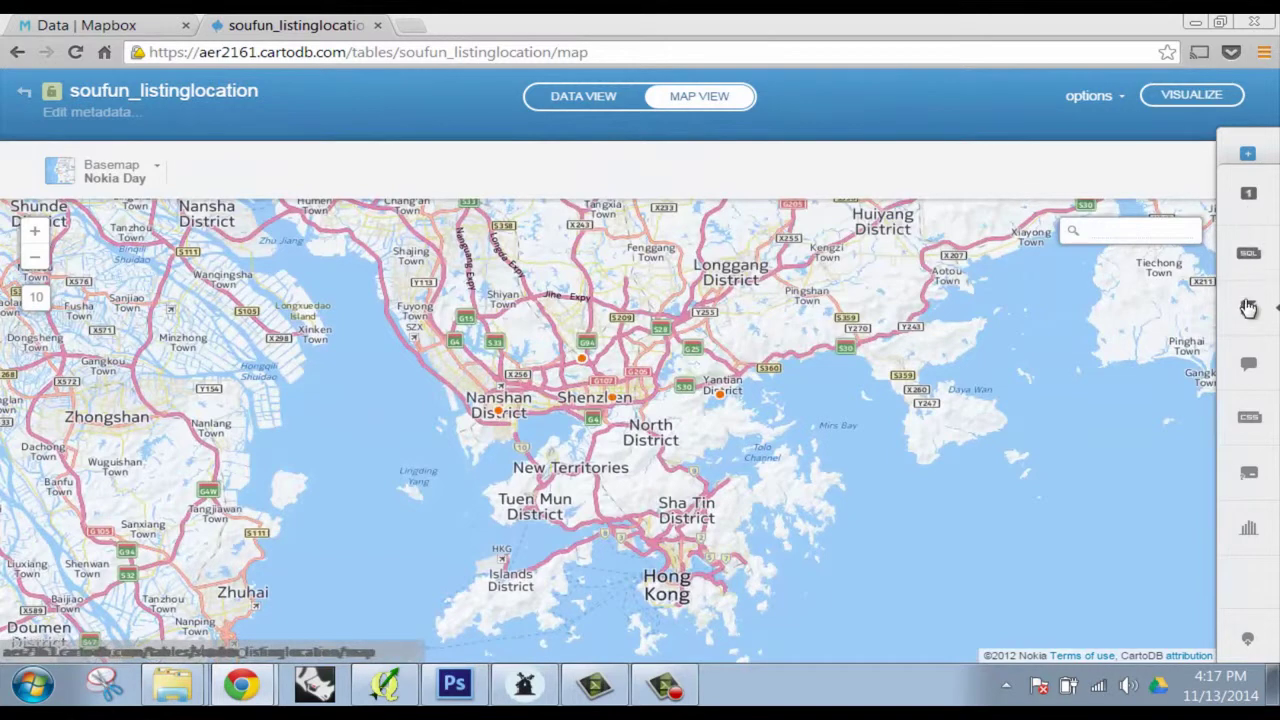
Apply the Bubble visualization sized by the price column, giving quantile bubbles of radius 10 to 25
left_click(1248, 307)
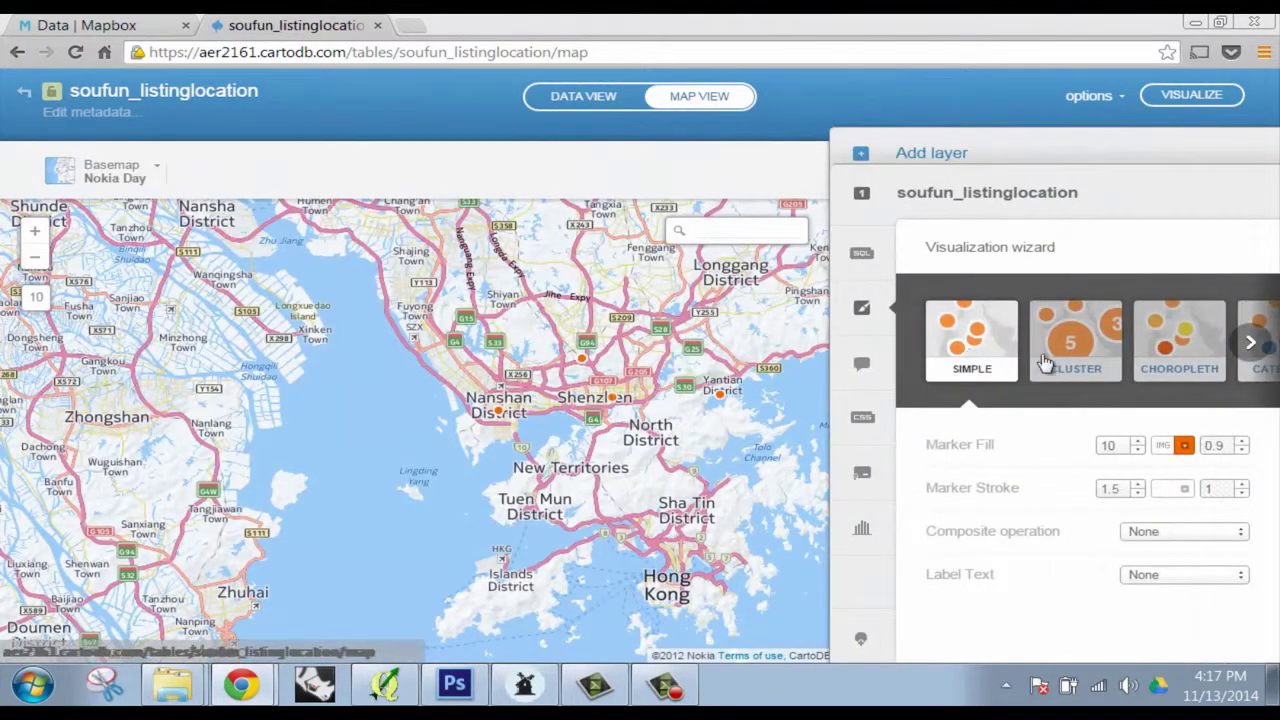
left_click(1250, 343)
left_click(1250, 343)
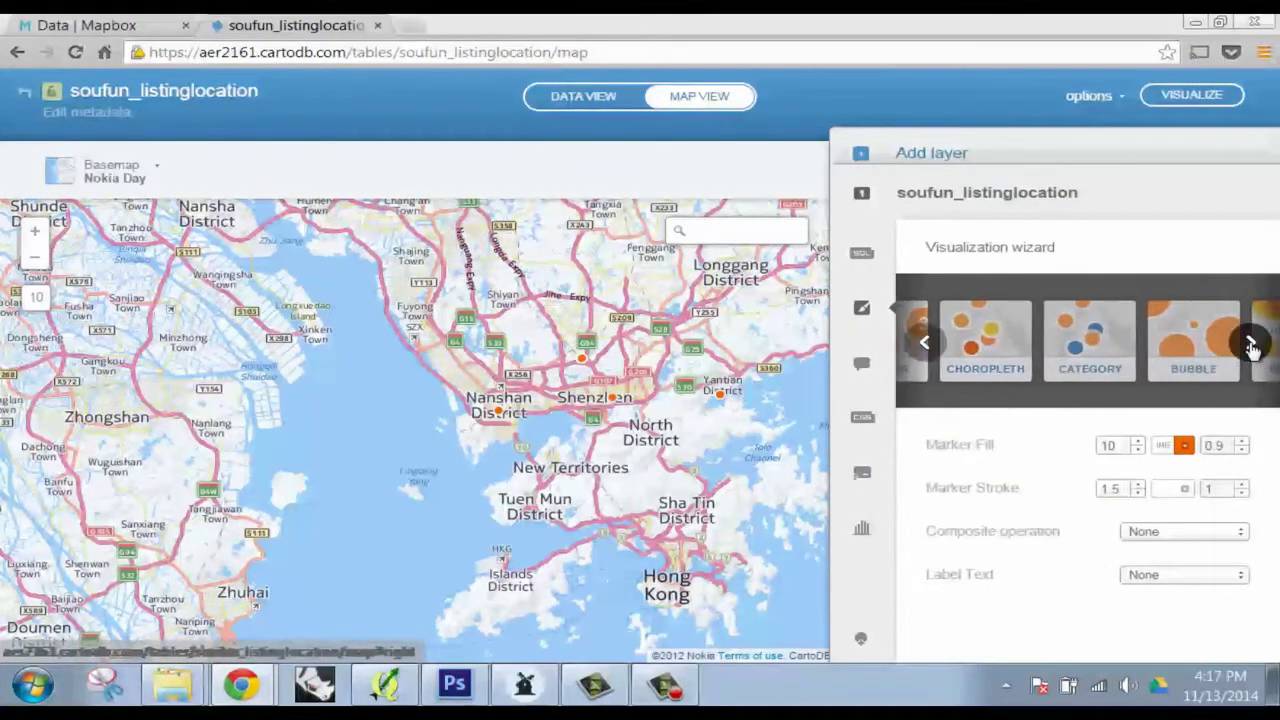
left_click(1251, 344)
left_click(1129, 355)
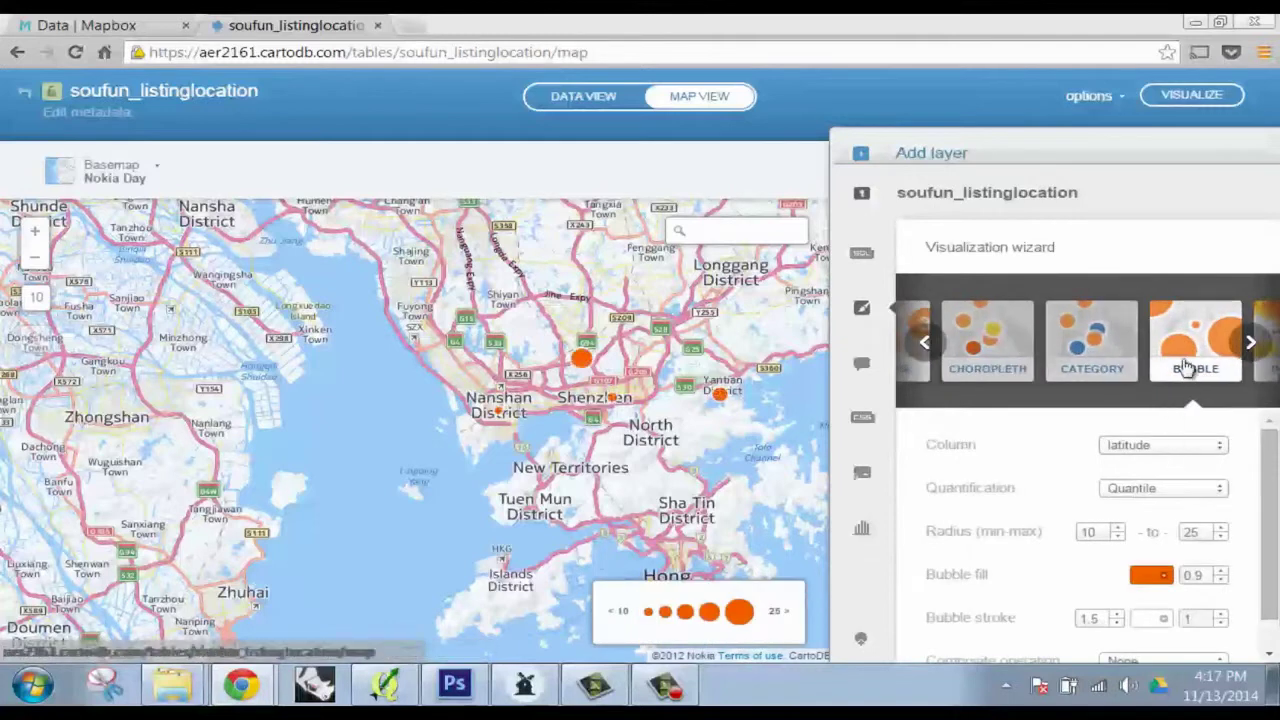
left_click(1166, 449)
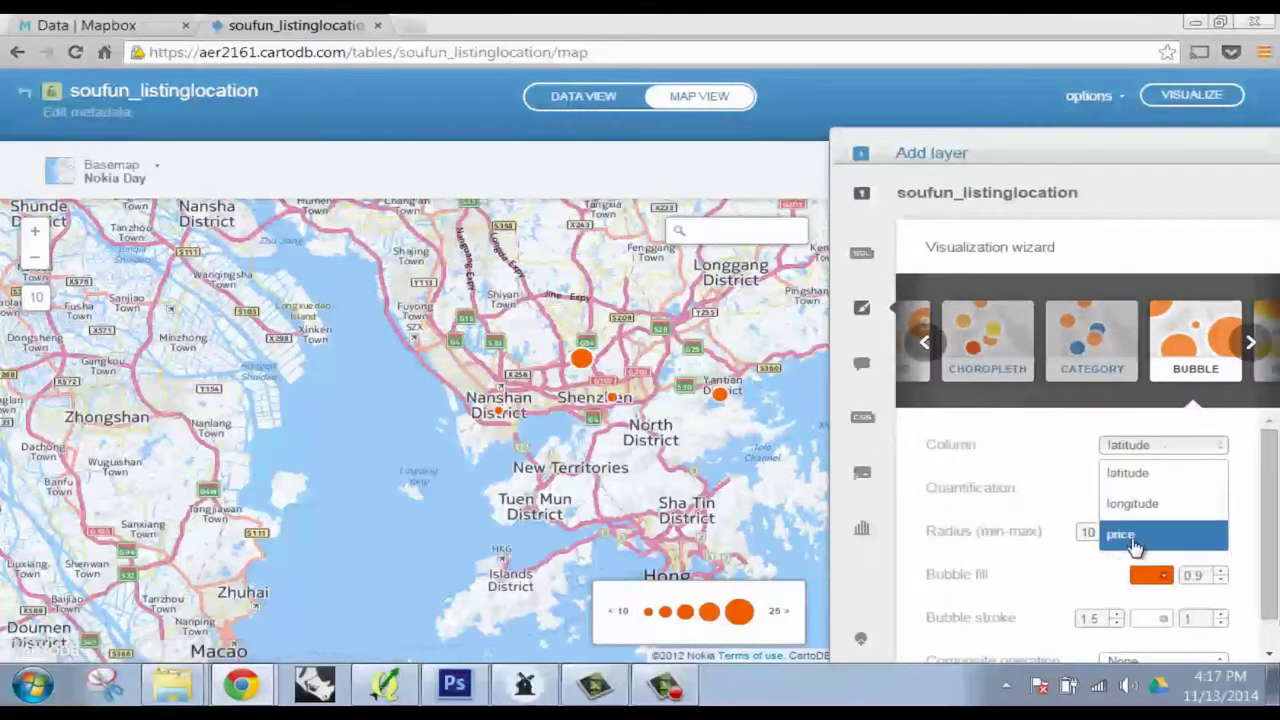
left_click(1135, 545)
left_click_drag(620, 408, 435, 400)
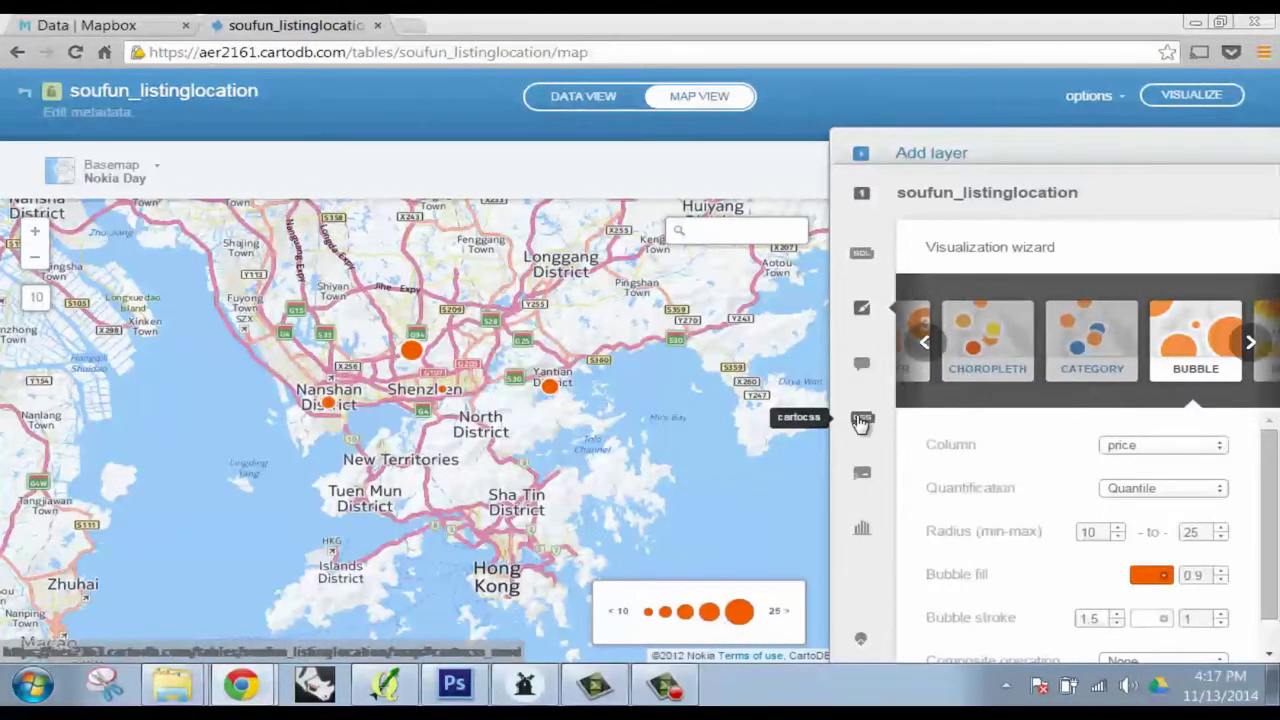
Open the CartoCSS editor and read through the price rules, marker-width 10.0 up to 25.0
left_click(875, 432)
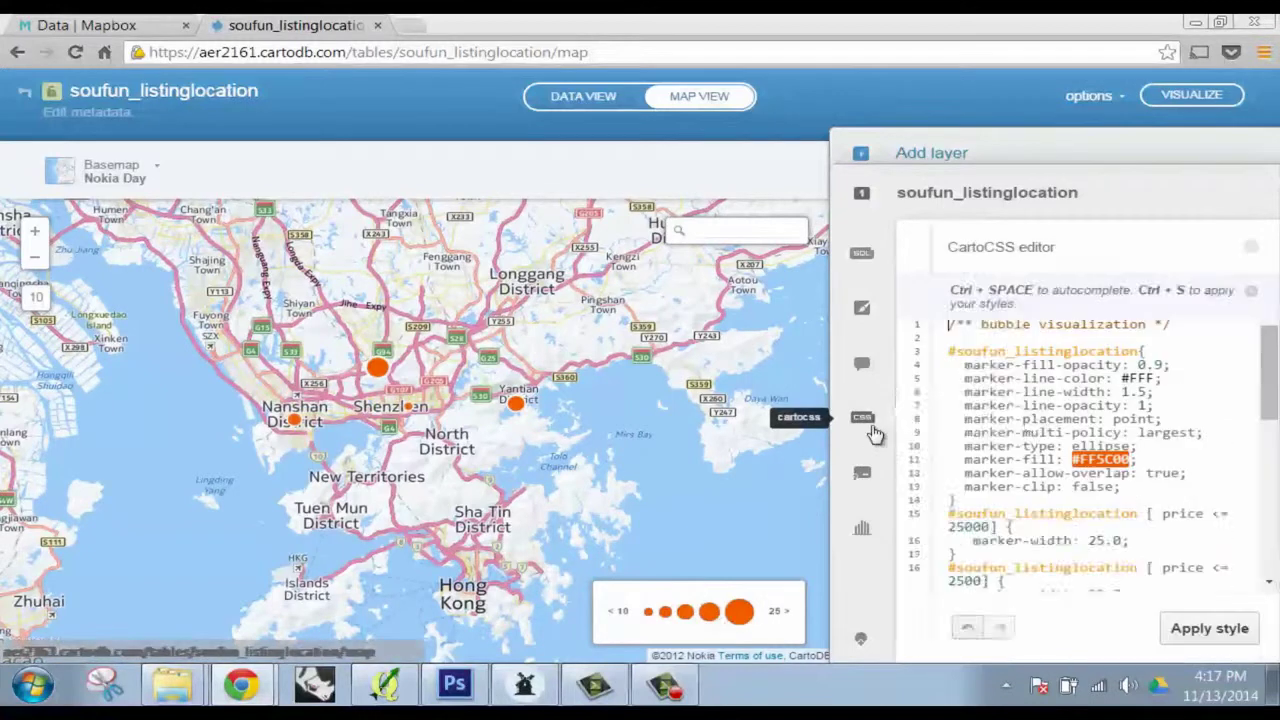
scroll(918, 378, "down", 5)
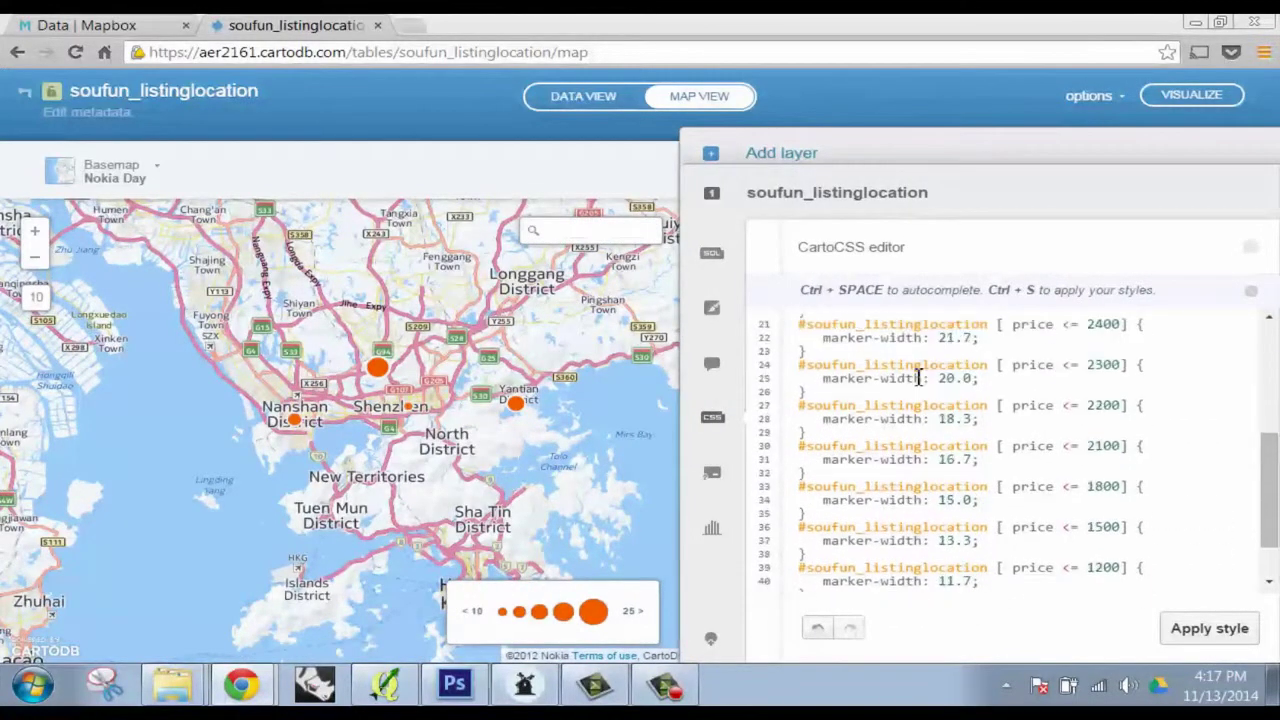
scroll(918, 378, "down", 2)
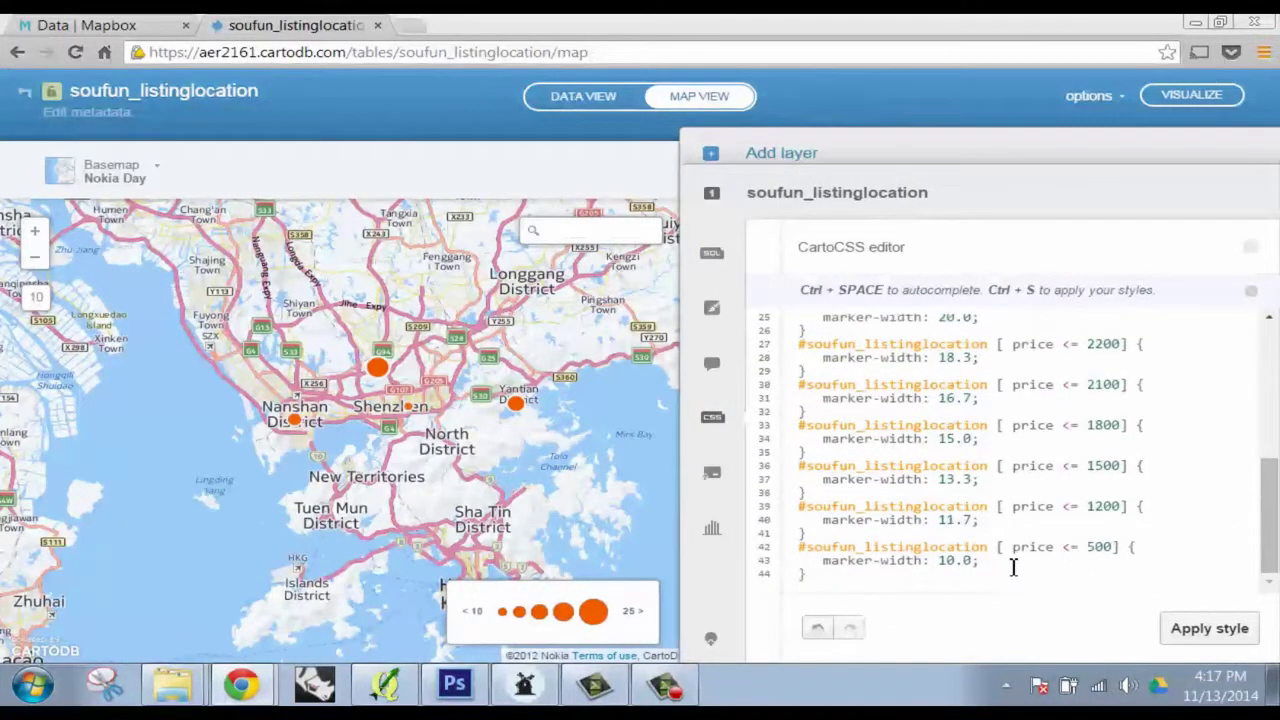
left_click_drag(1008, 568, 852, 393)
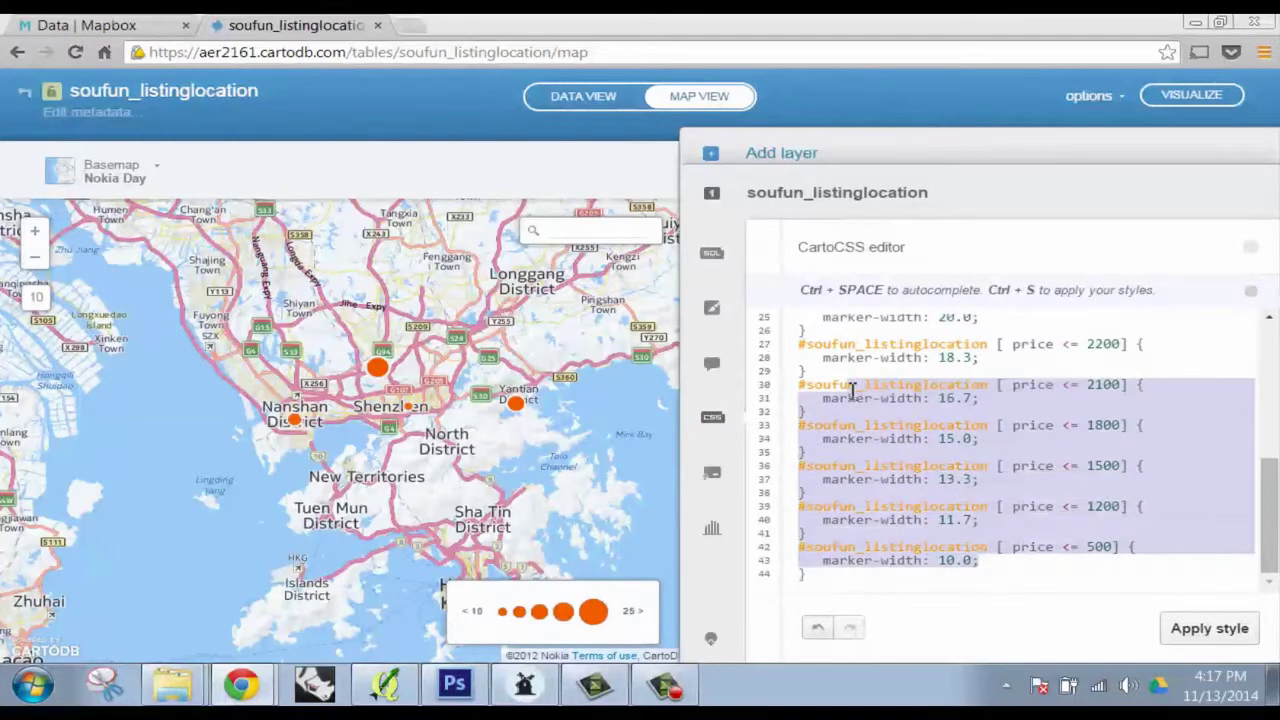
left_click(826, 581)
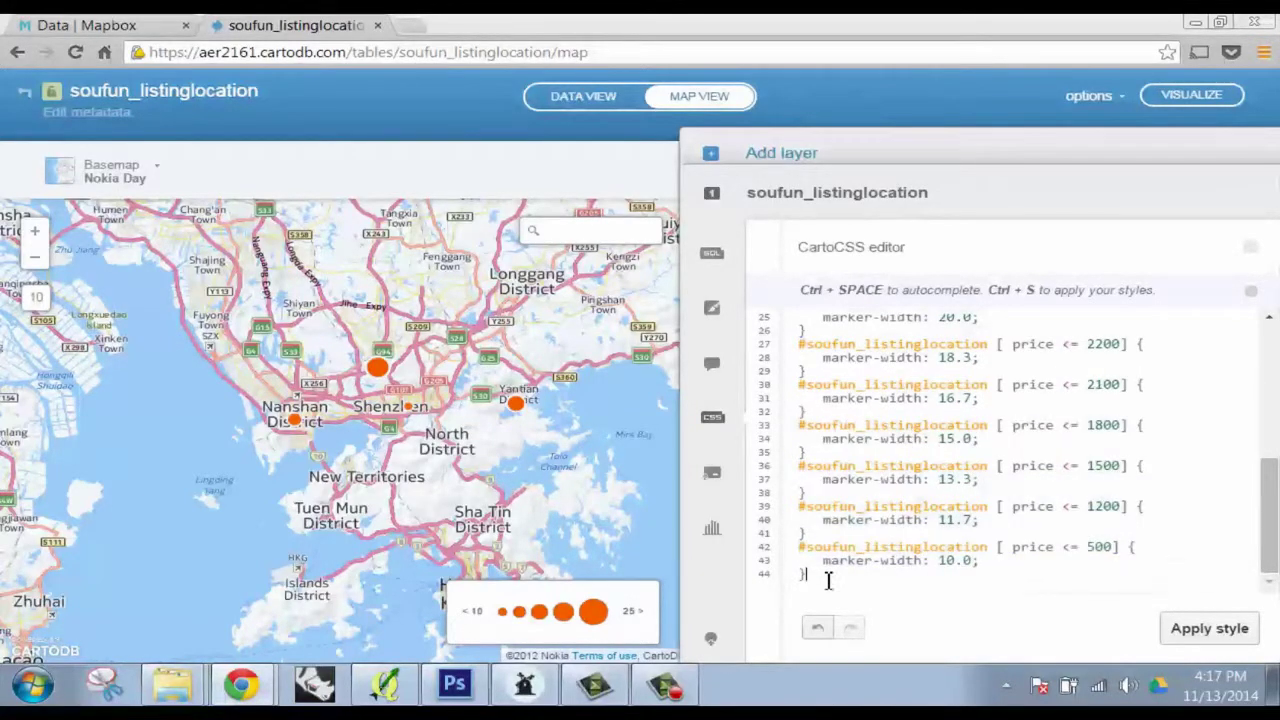
scroll(392, 420, "up", 1)
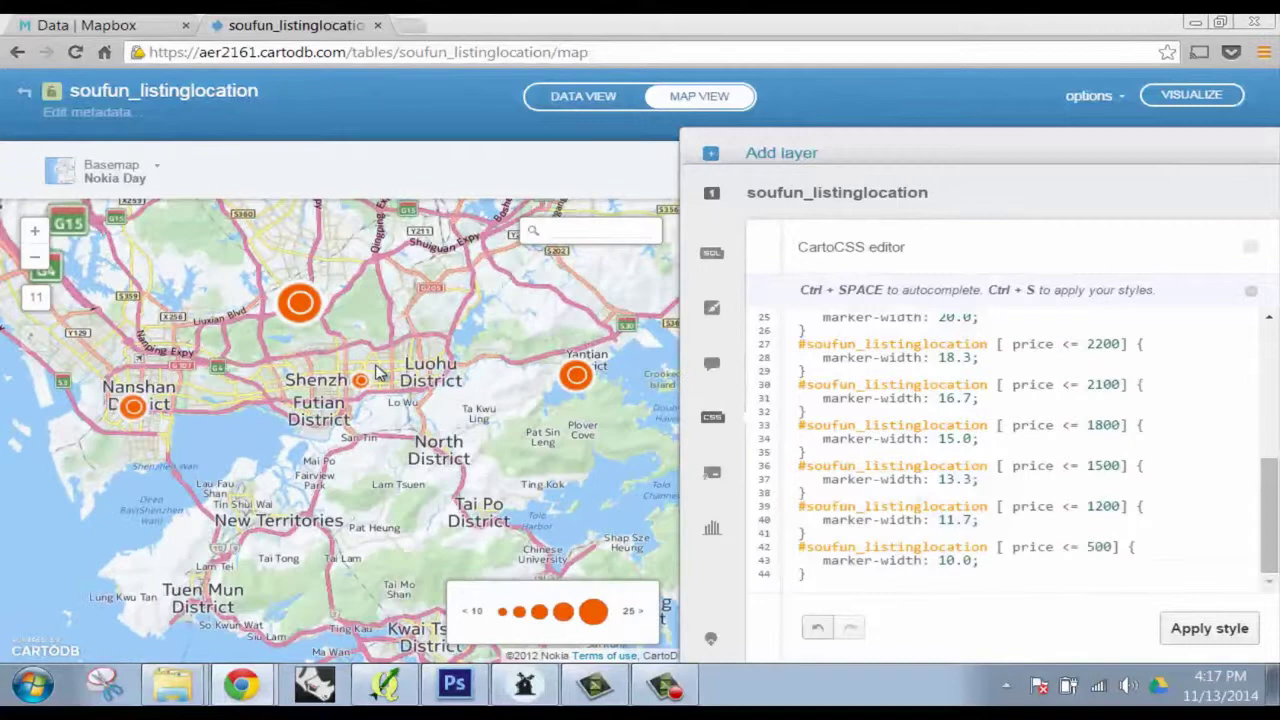
scroll(350, 410, "down", 1)
scroll(368, 420, "down", 1)
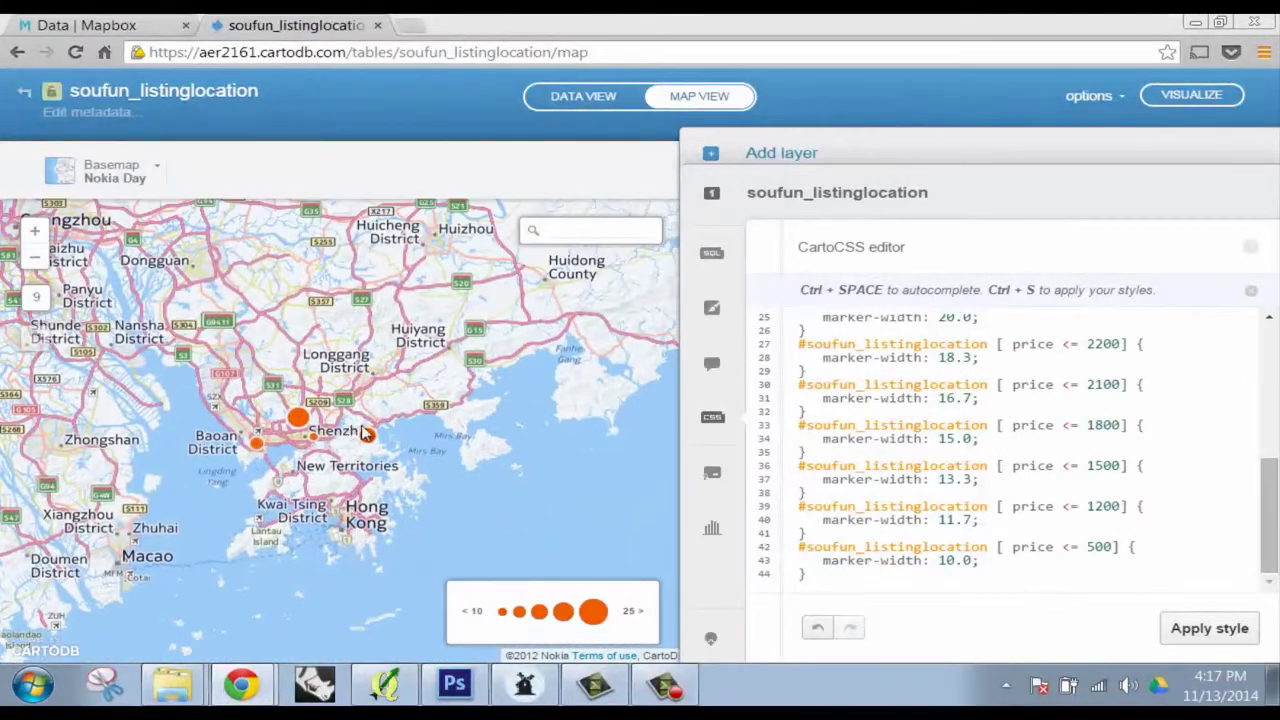
Switch to the Tilemill_Class_Tutorial project, close the exports panel, cancel a new stylesheet, and show Layers
left_click(385, 686)
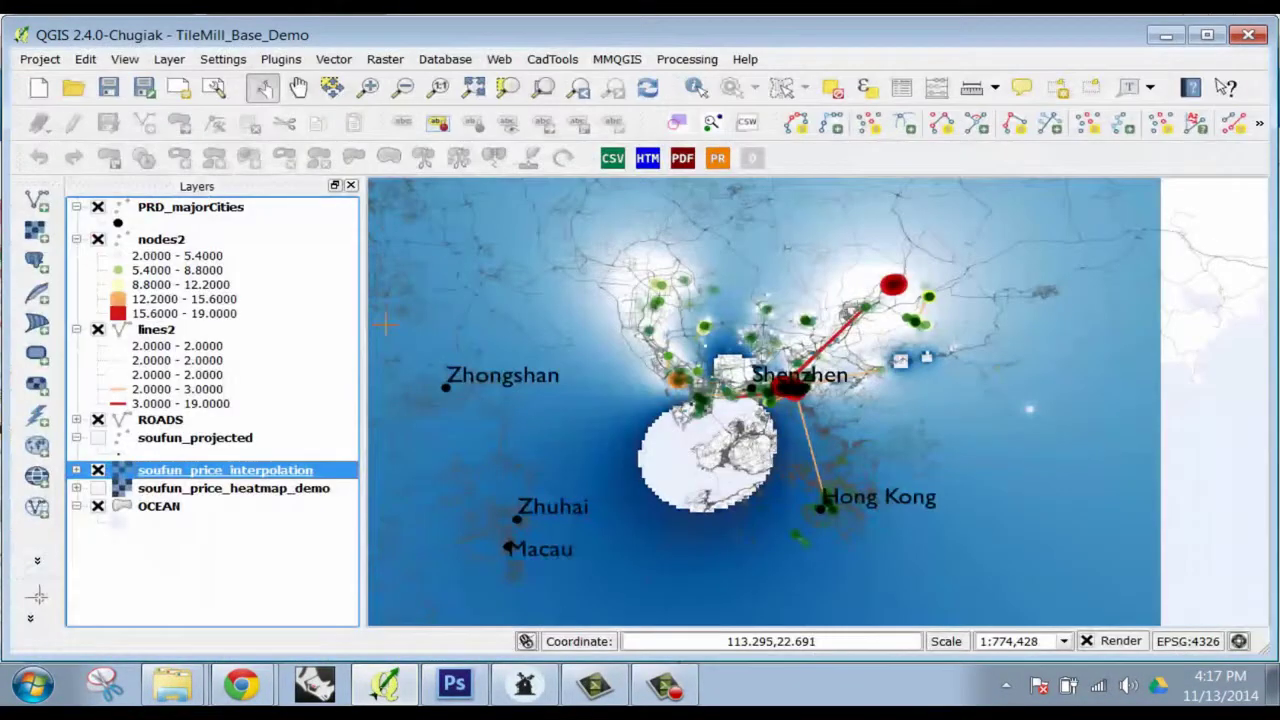
left_click(524, 686)
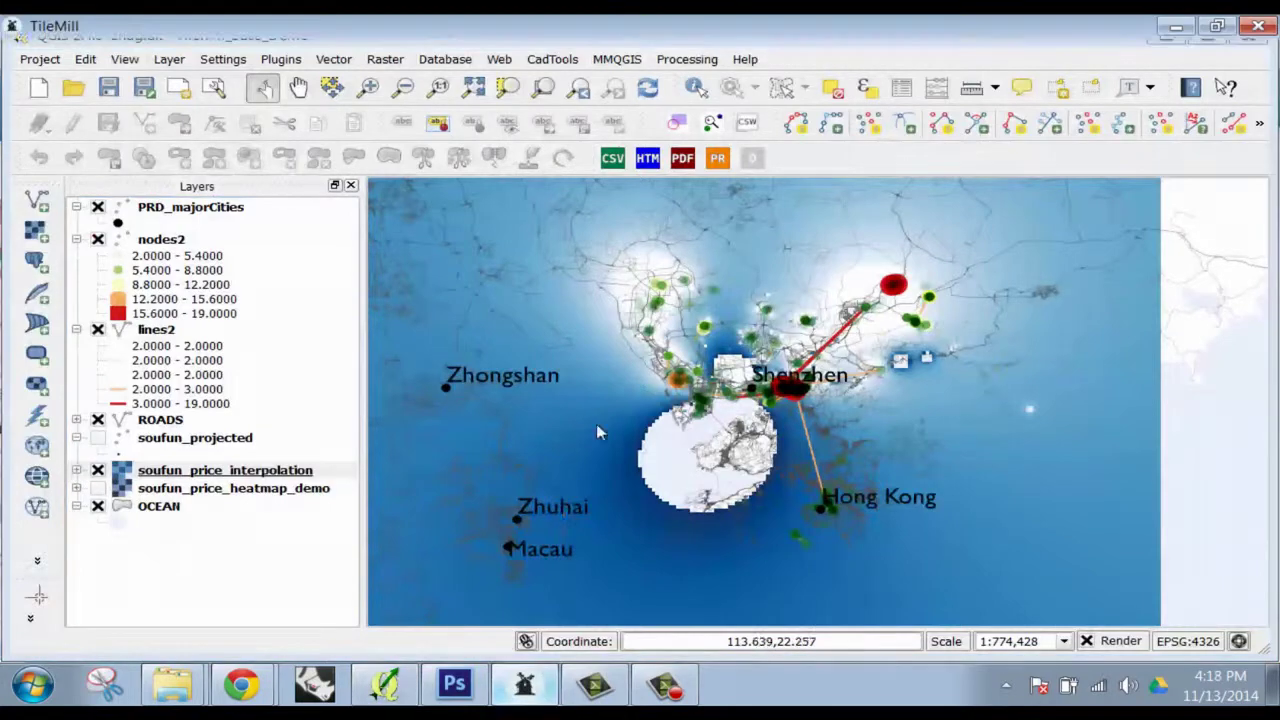
left_click(632, 70)
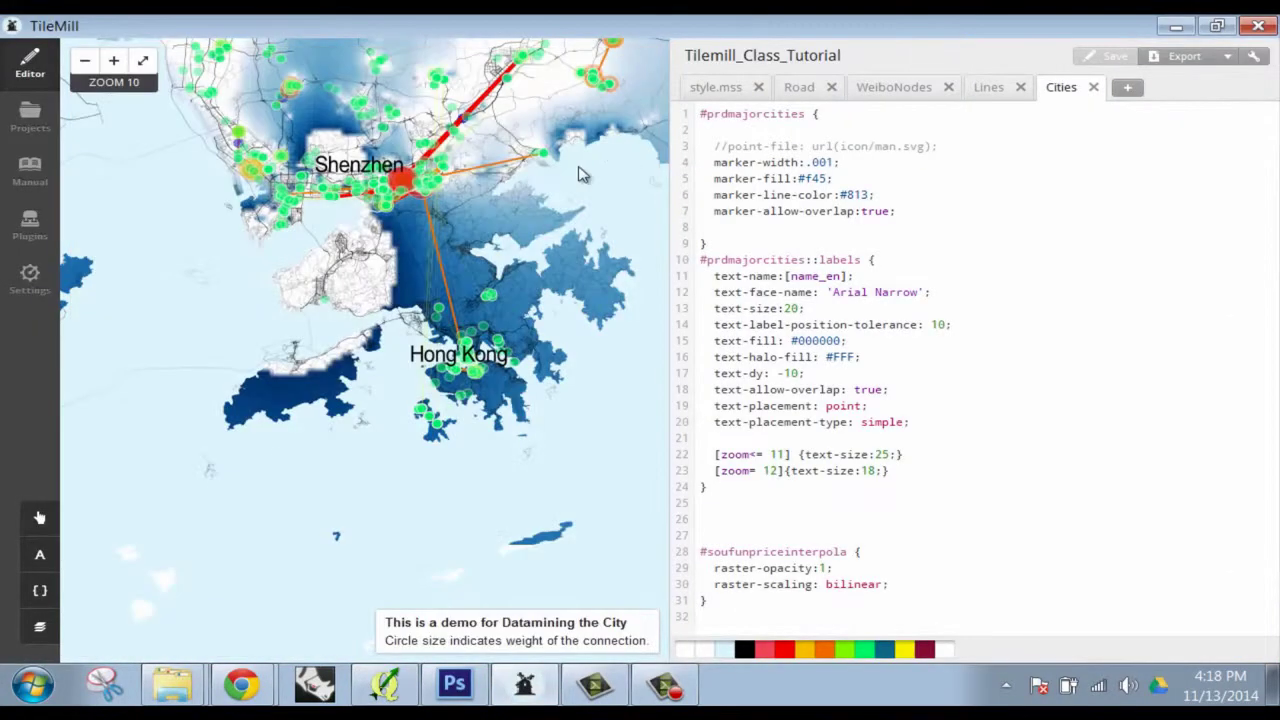
left_click(1127, 87)
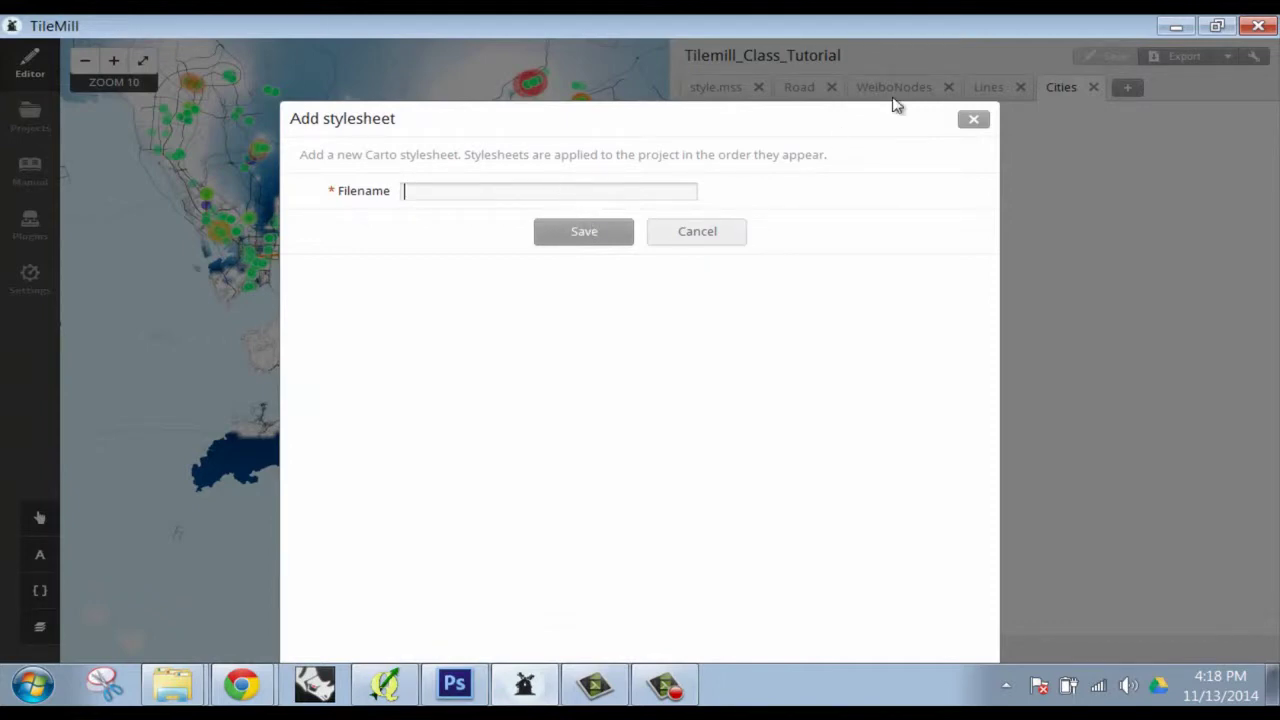
left_click(975, 122)
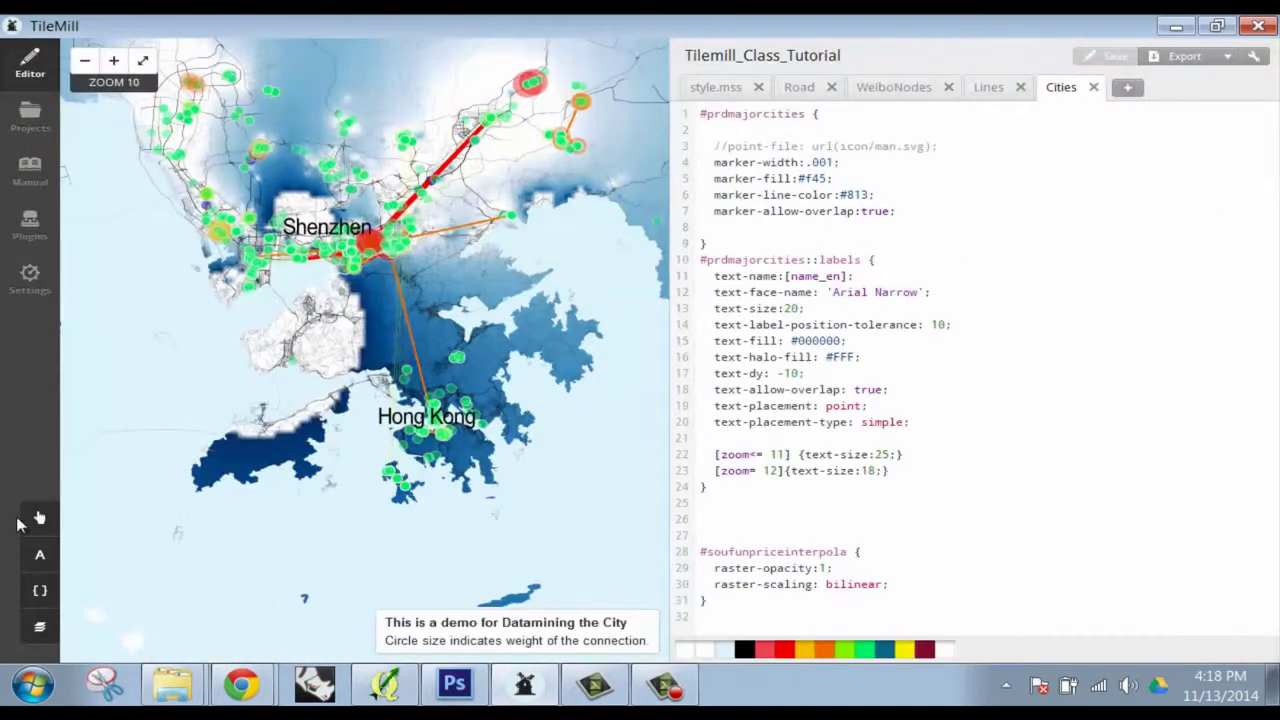
left_click(41, 630)
Start a new layer and pick soufun_projected.shp from Desktop > DMC_TileMill_Demo > GIS > DEMO_FILES
left_click(265, 446)
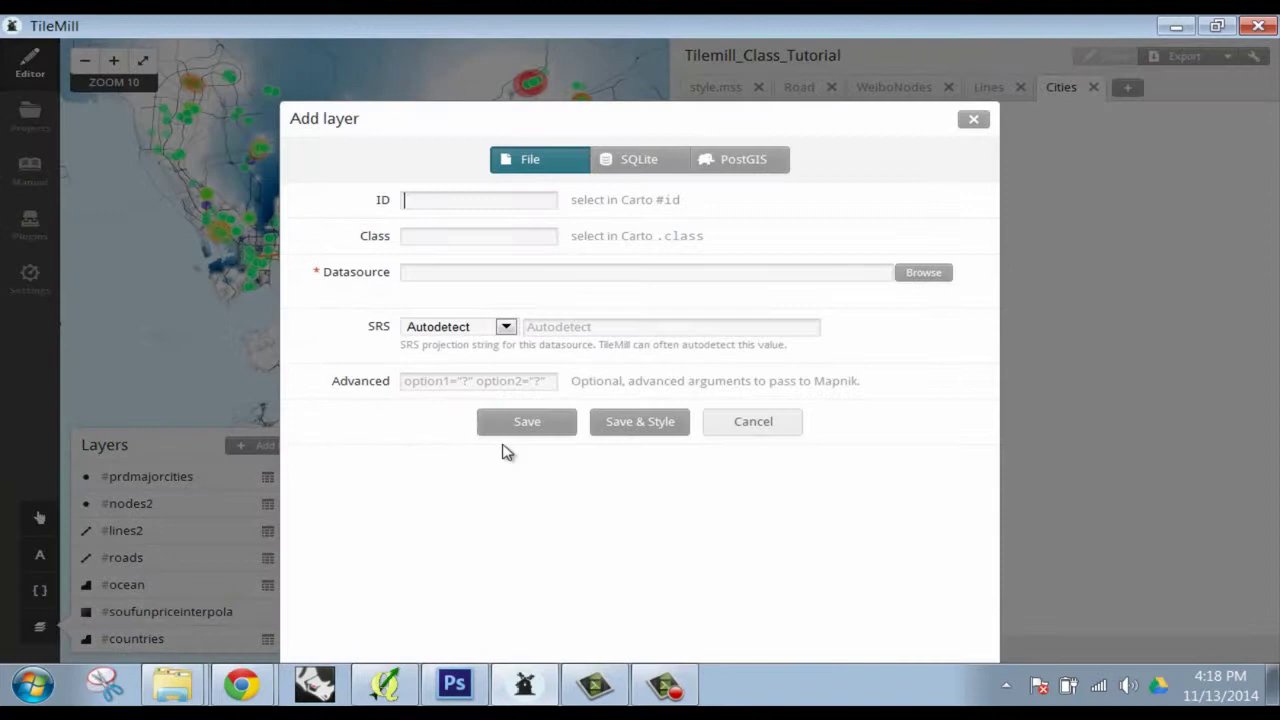
left_click(918, 272)
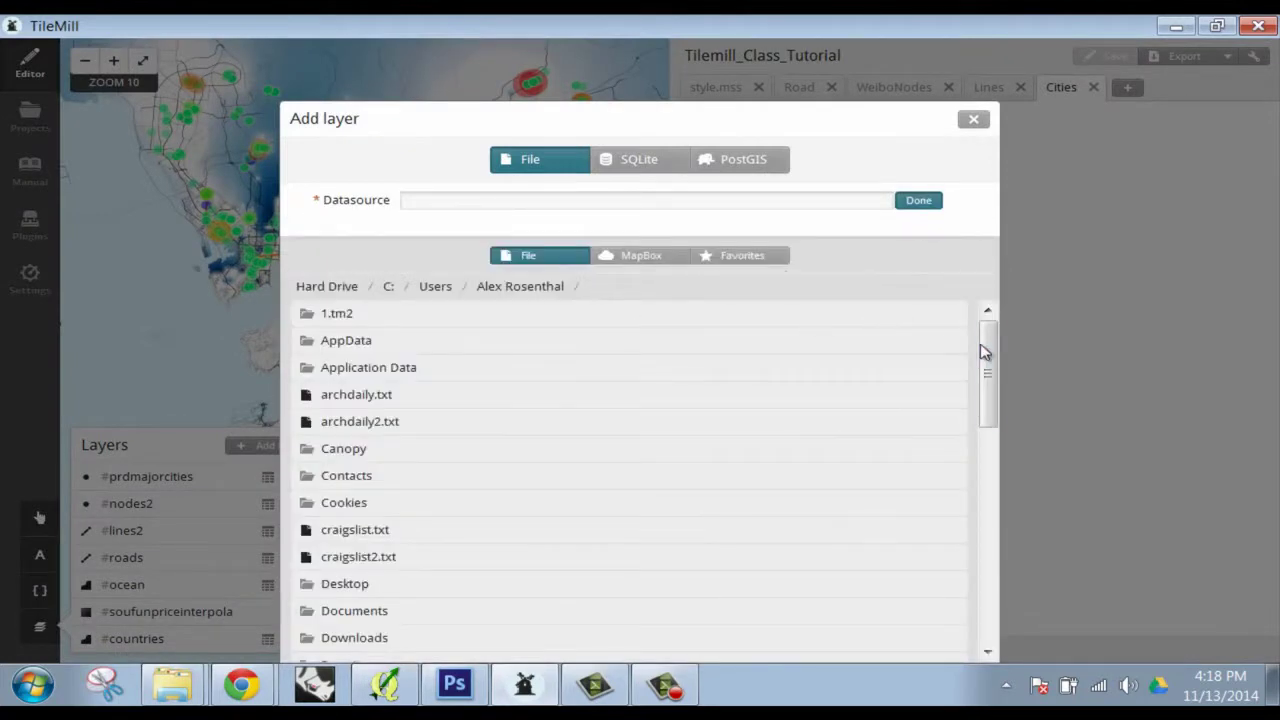
left_click_drag(983, 350, 980, 410)
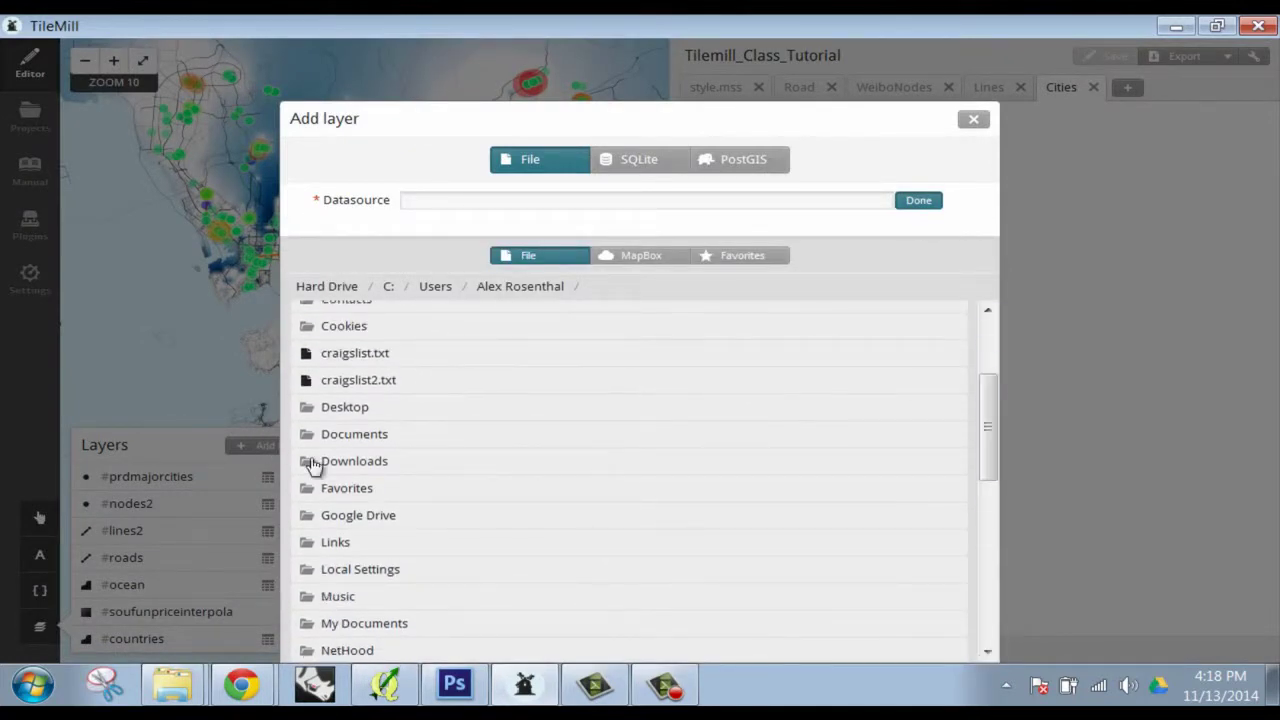
left_click(360, 408)
left_click(358, 338)
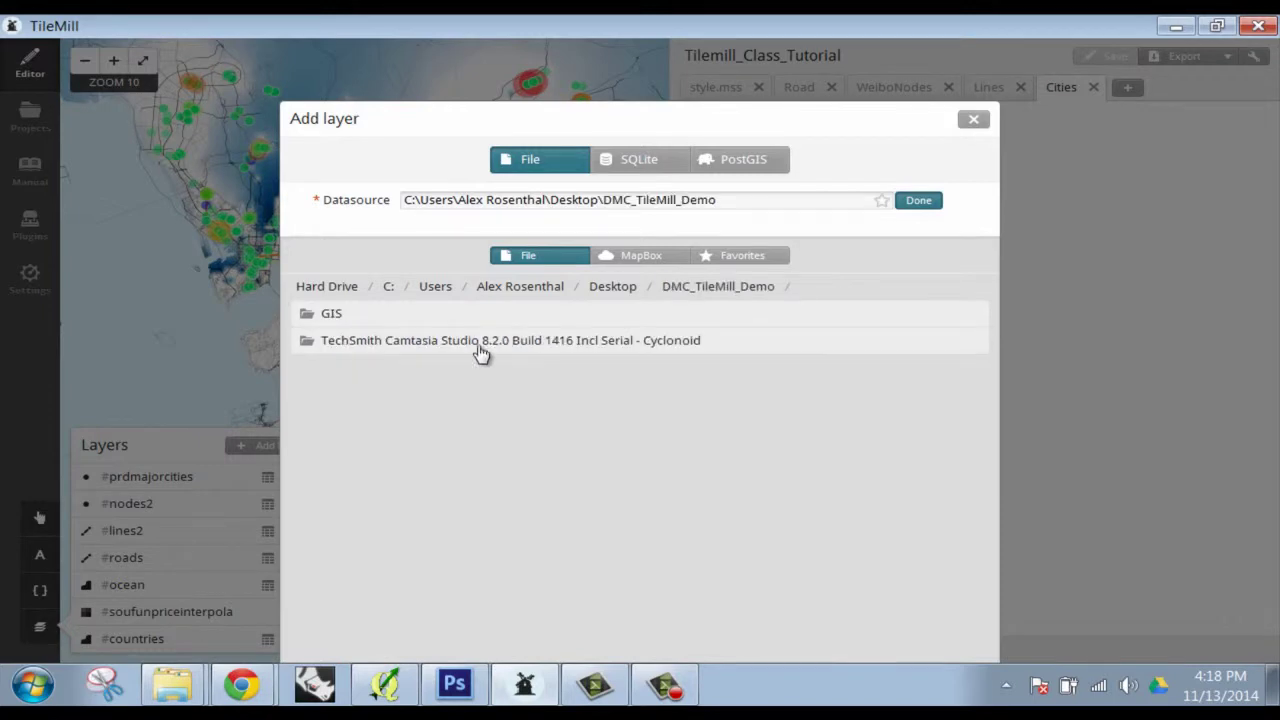
left_click(426, 320)
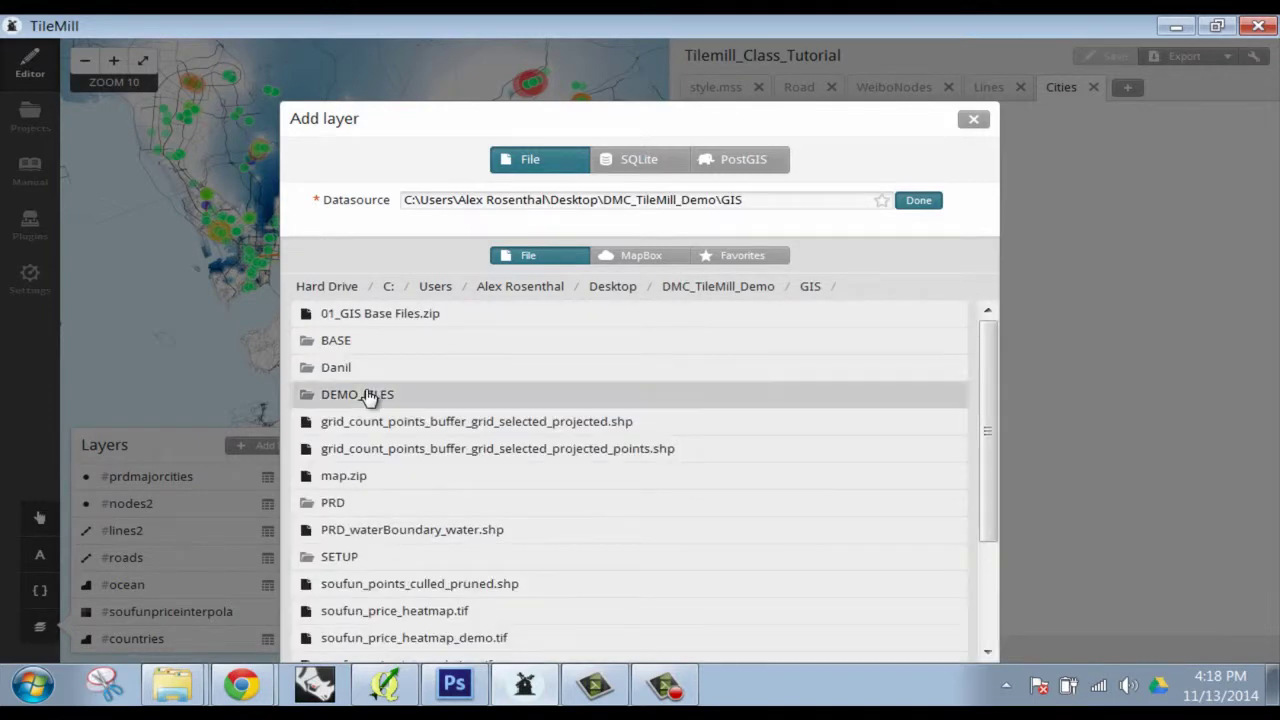
left_click(371, 396)
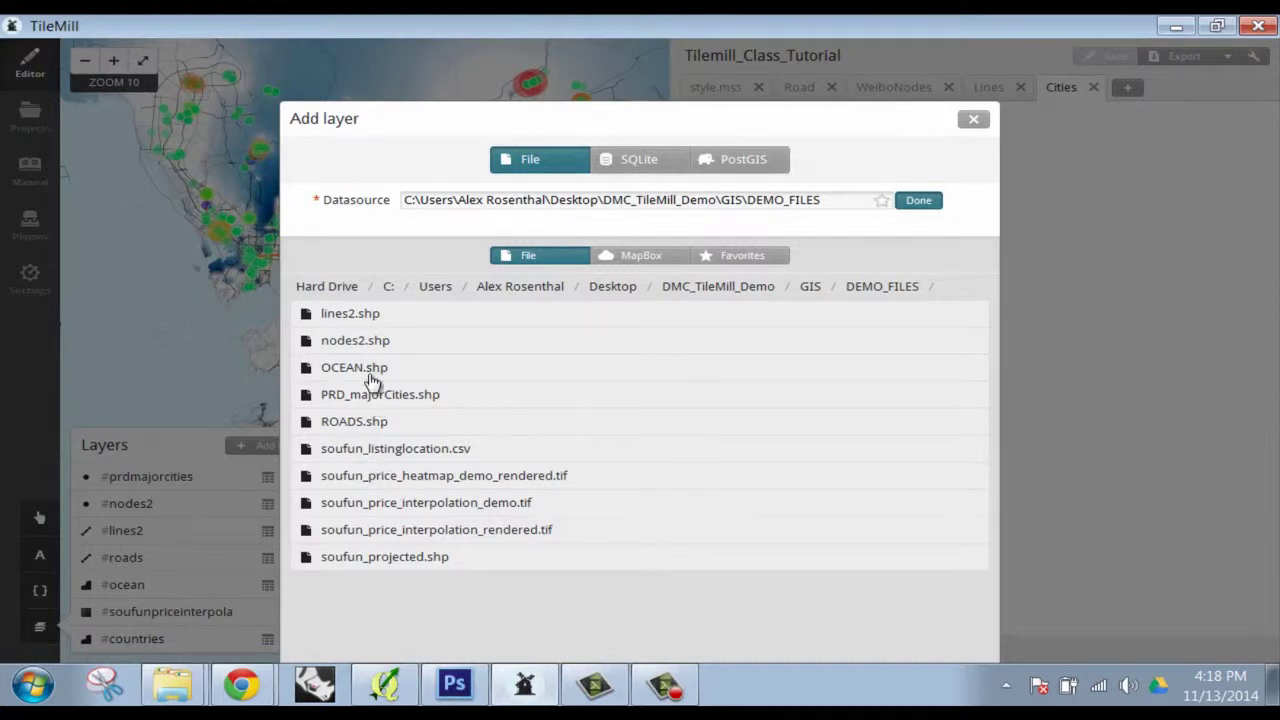
left_click(362, 560)
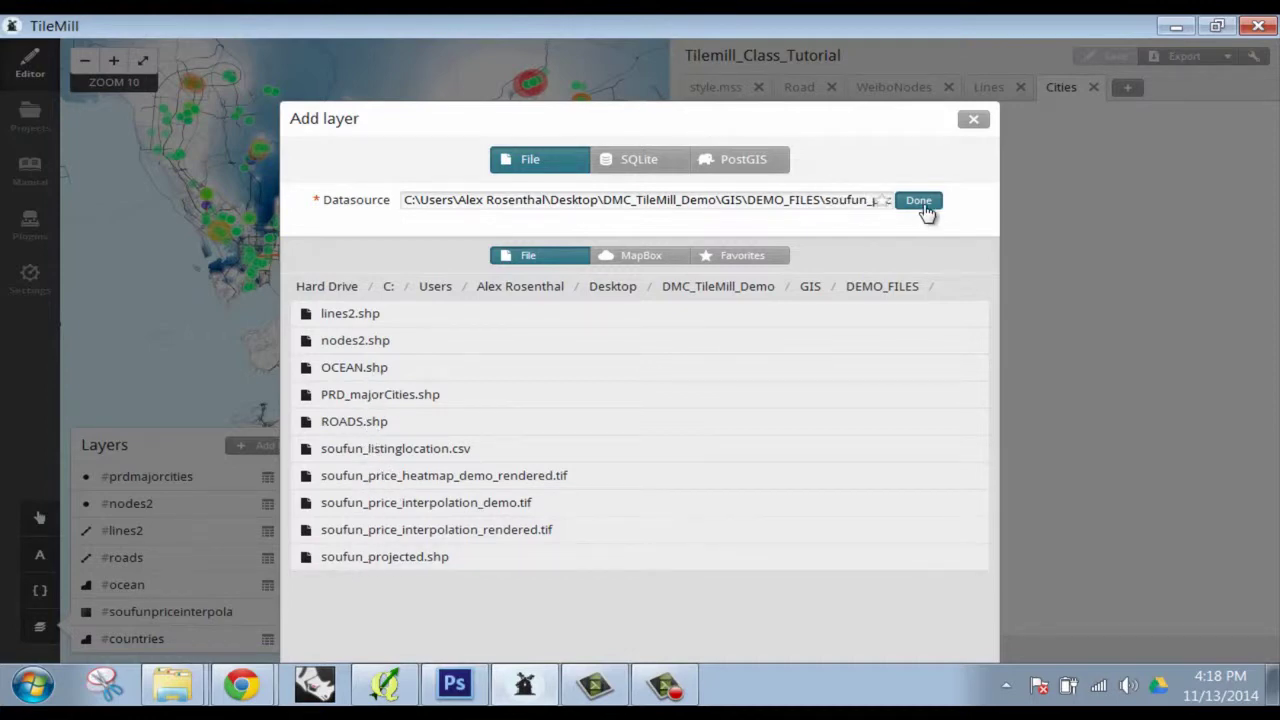
Give the new layer the WGS84 projection and save it as #soufunprojected
left_click(919, 204)
left_click(506, 328)
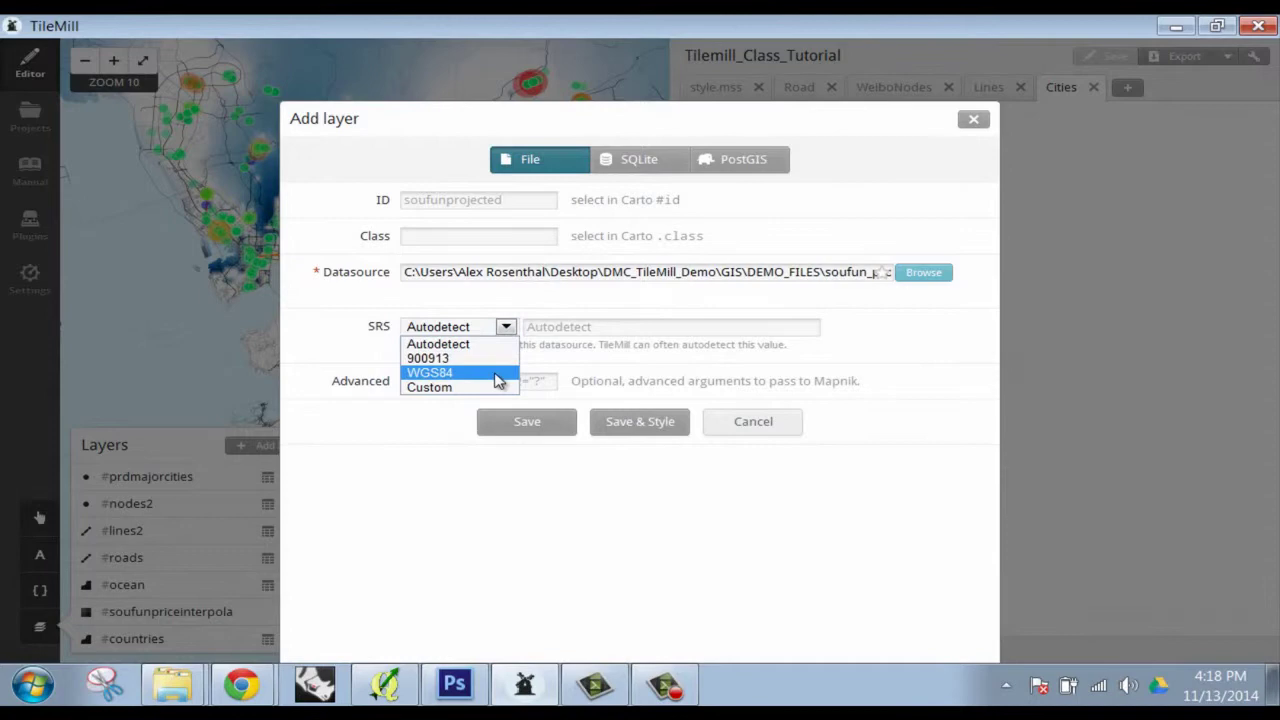
left_click(500, 371)
left_click(647, 423)
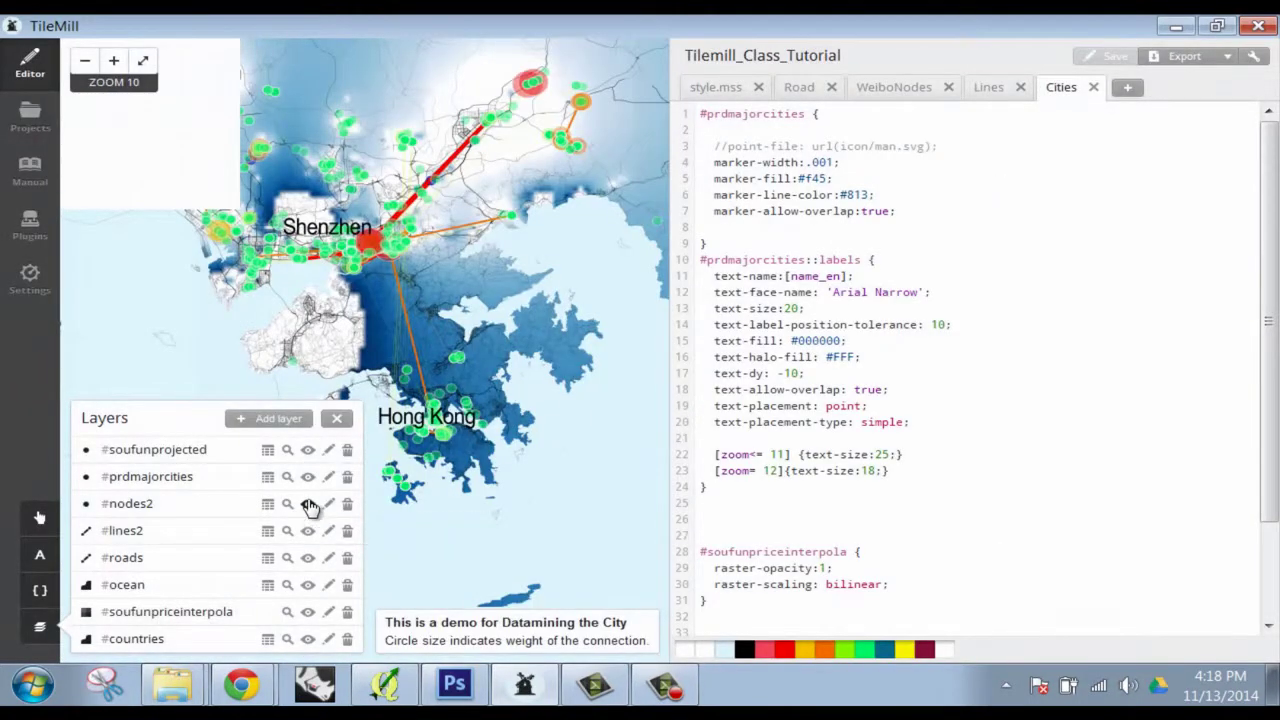
Hide the nodes2, lines2 and soufunpriceinterpola layers and save the project
left_click(308, 504)
left_click(308, 531)
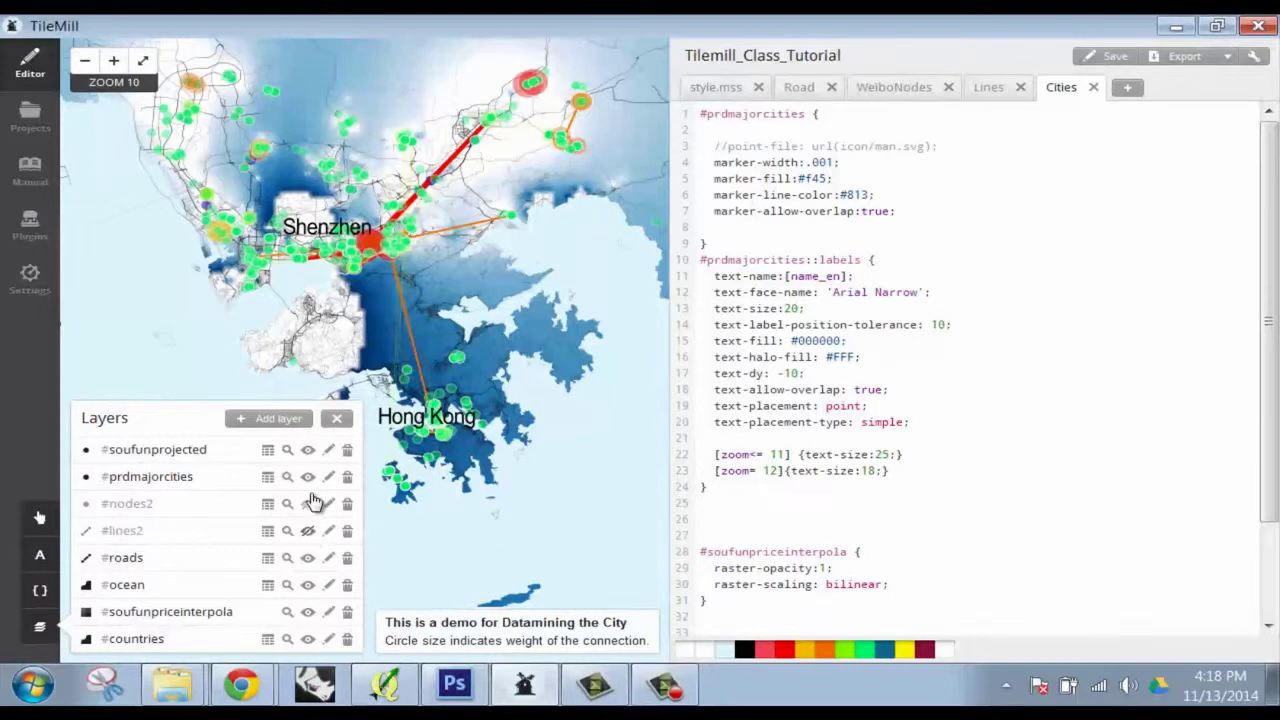
left_click(1108, 56)
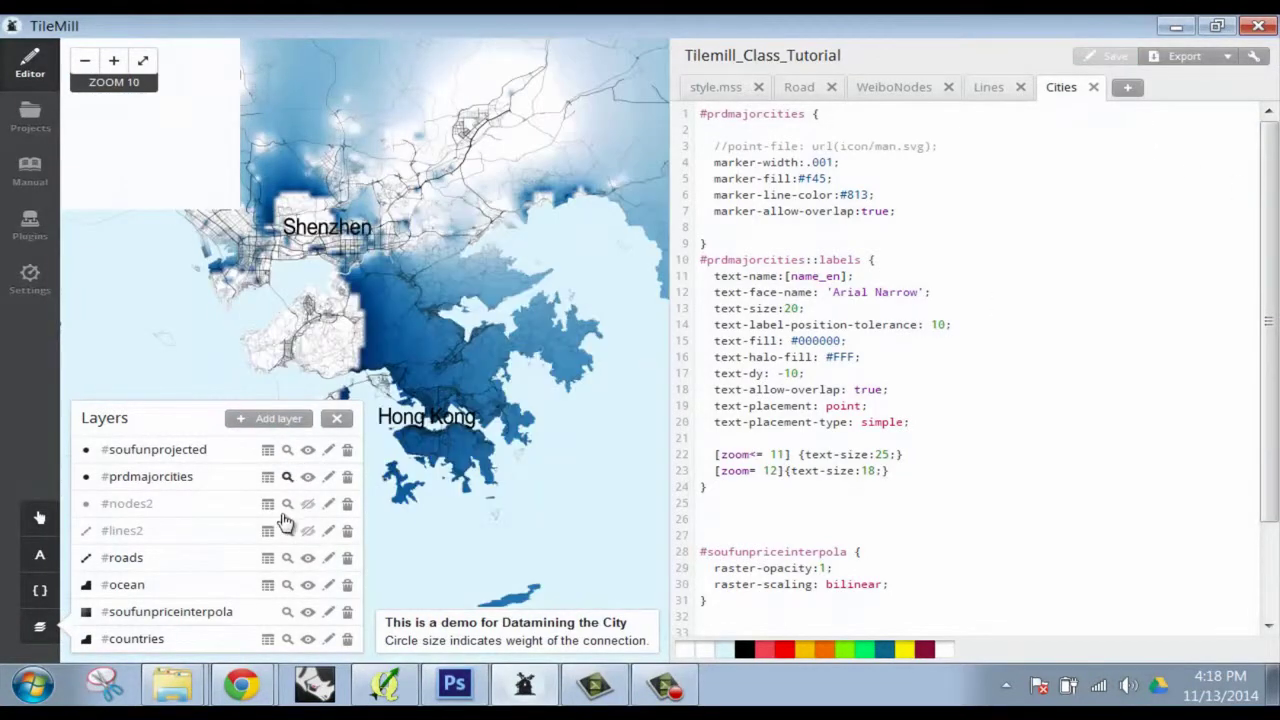
left_click(308, 612)
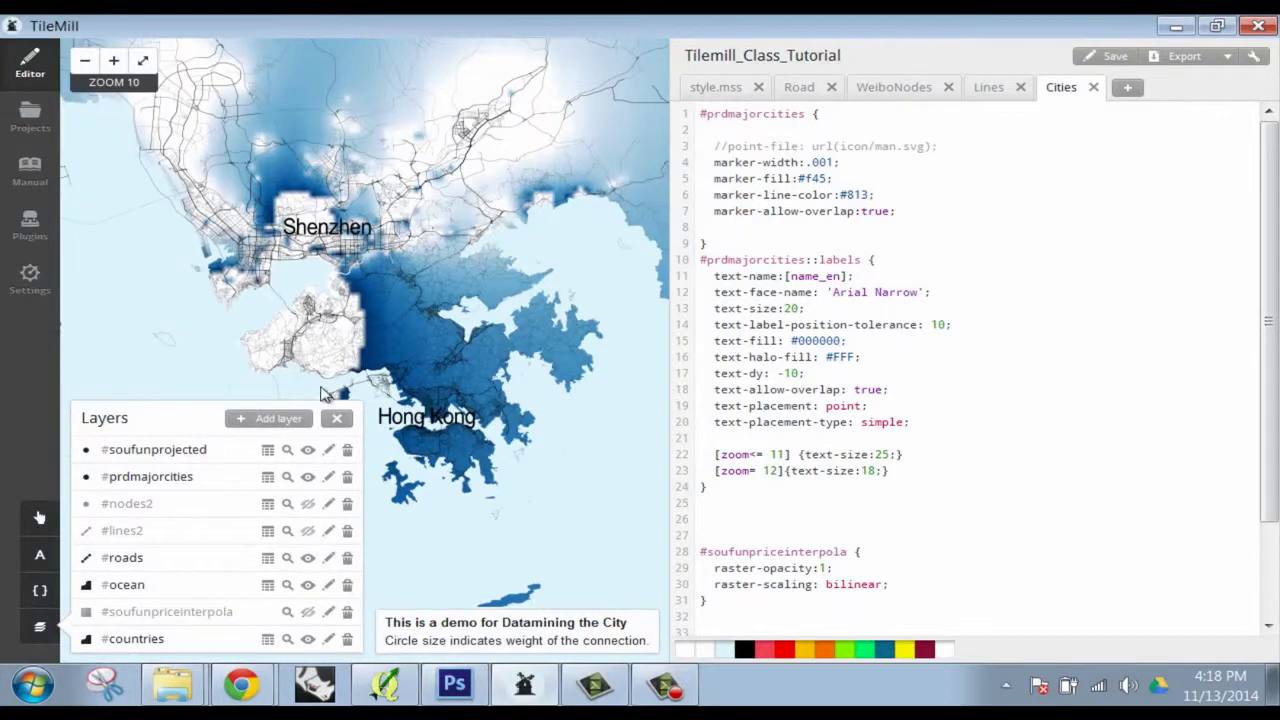
Save the project again and recentre the map on the Shenzhen and Hong Kong roads
left_click(274, 422)
left_click(973, 119)
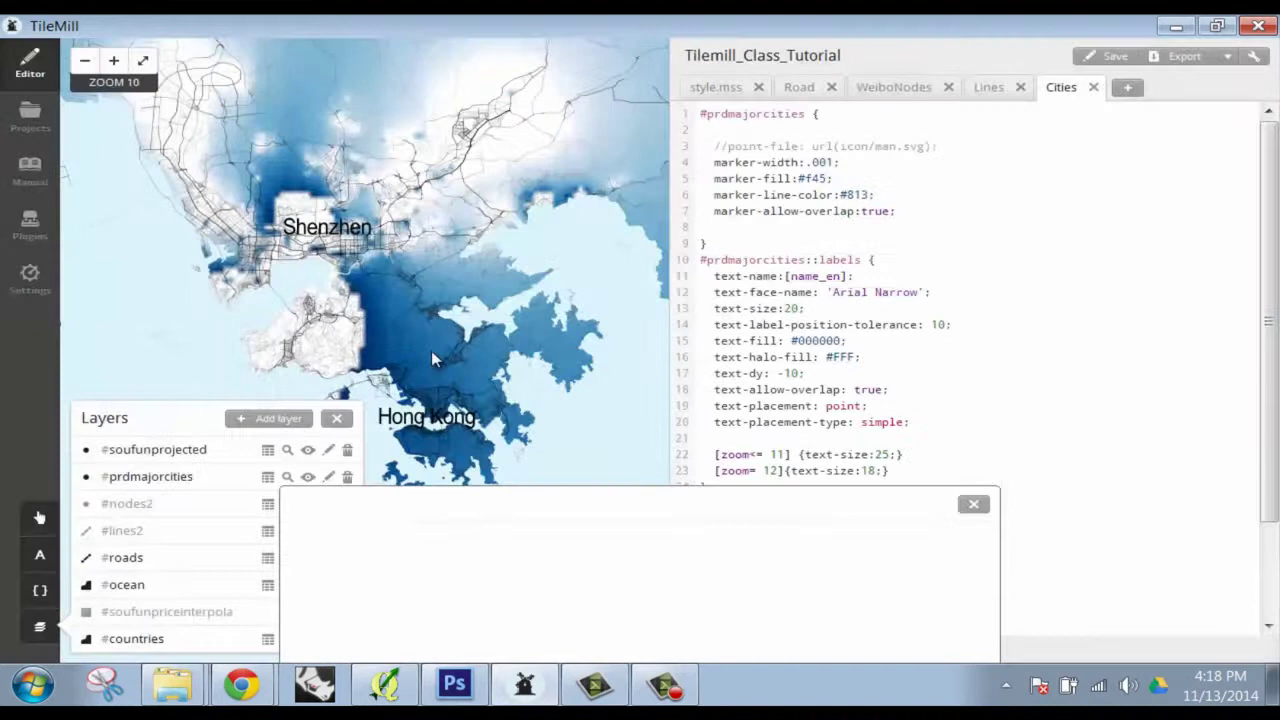
left_click(1116, 52)
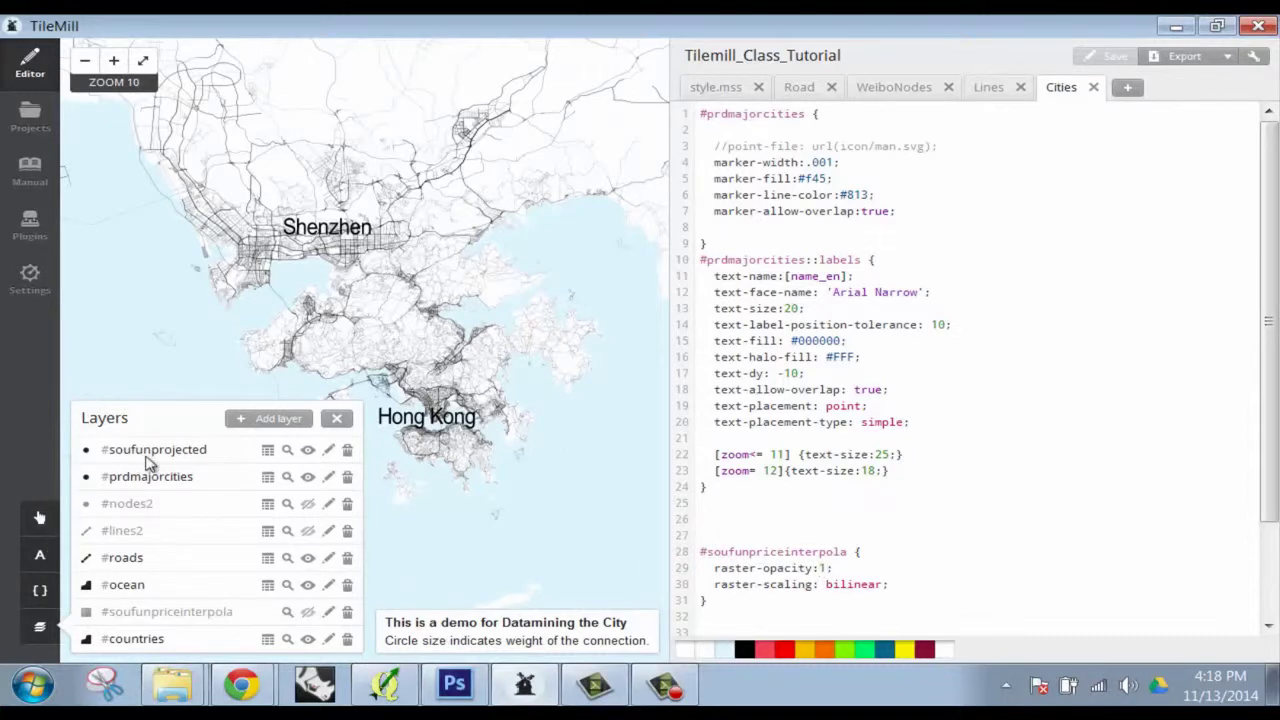
left_click_drag(435, 246, 618, 246)
scroll(618, 246, "up", 2)
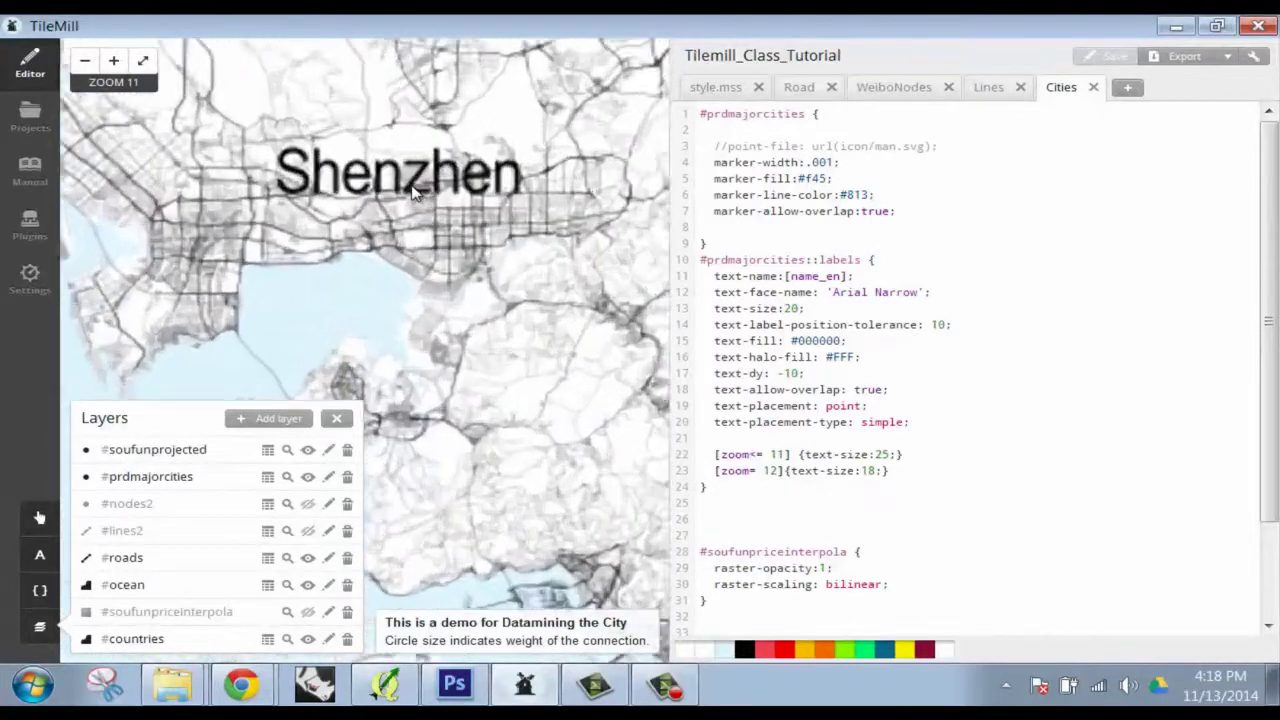
scroll(415, 193, "down", 2)
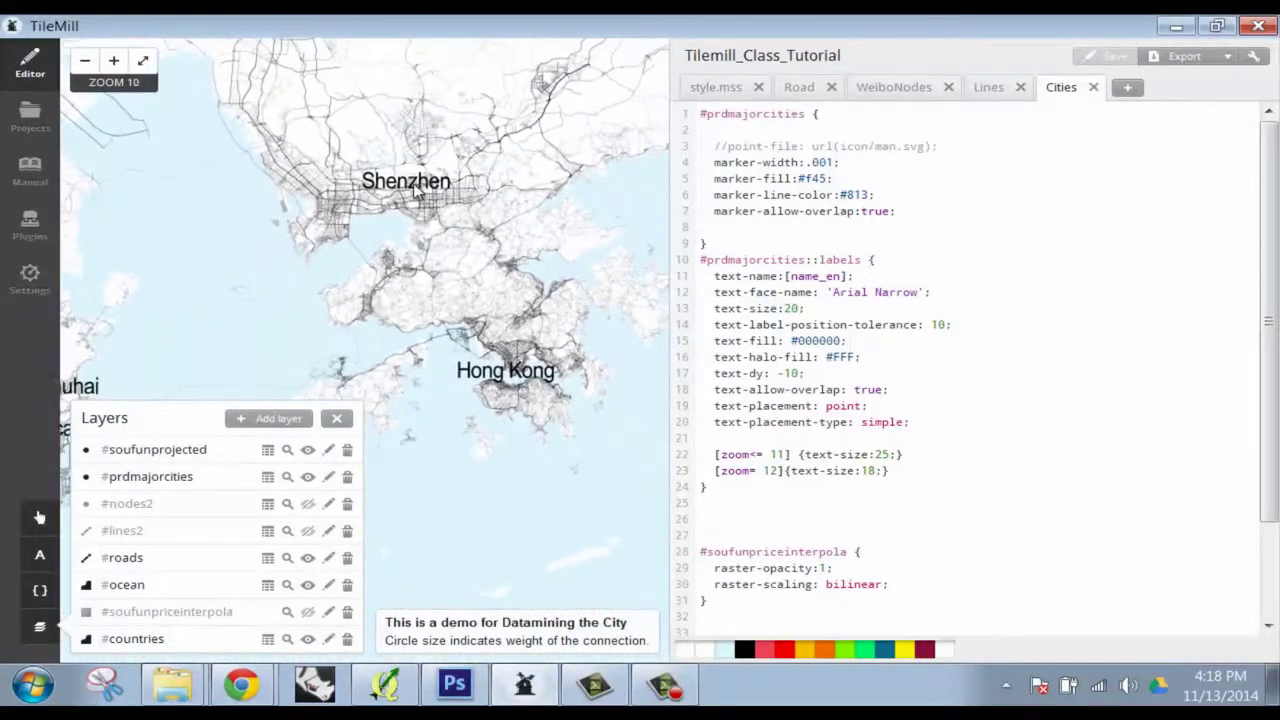
left_click_drag(405, 180, 396, 256)
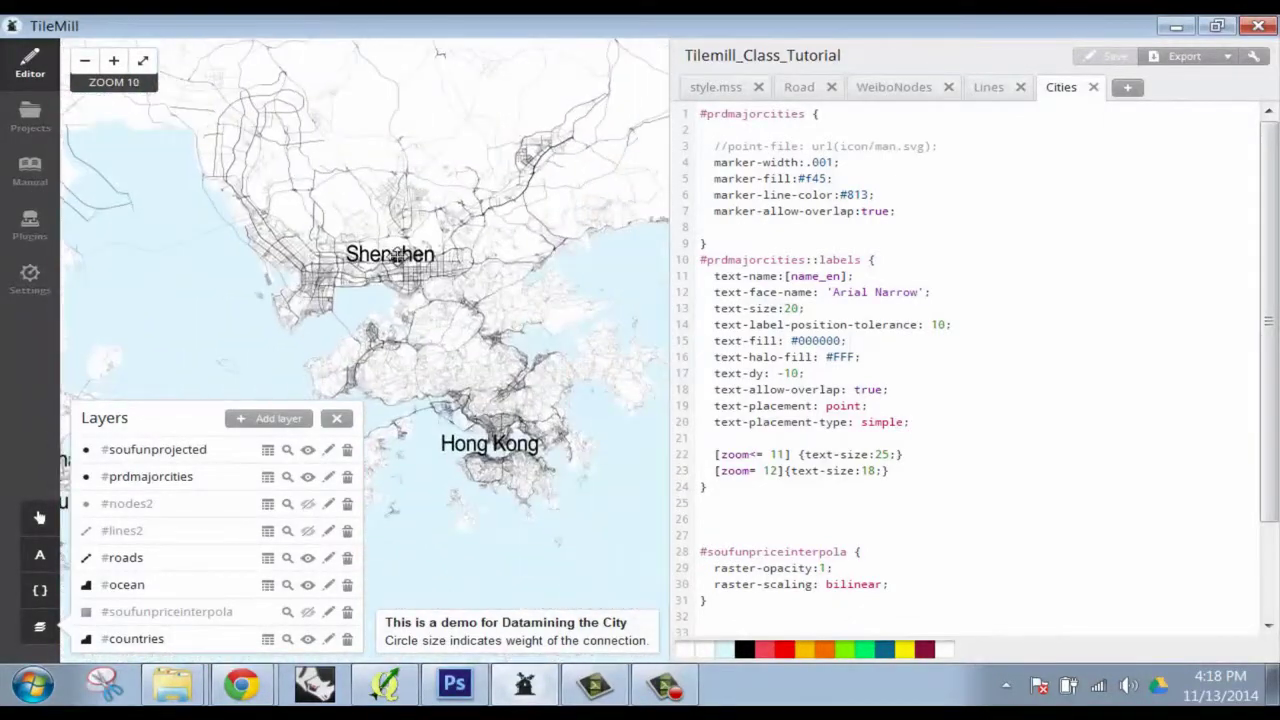
Delete the #soufunprojected layer and begin a new layer, browsing into DMC_TileMill_Demo
left_click(346, 451)
left_click(600, 318)
left_click(270, 444)
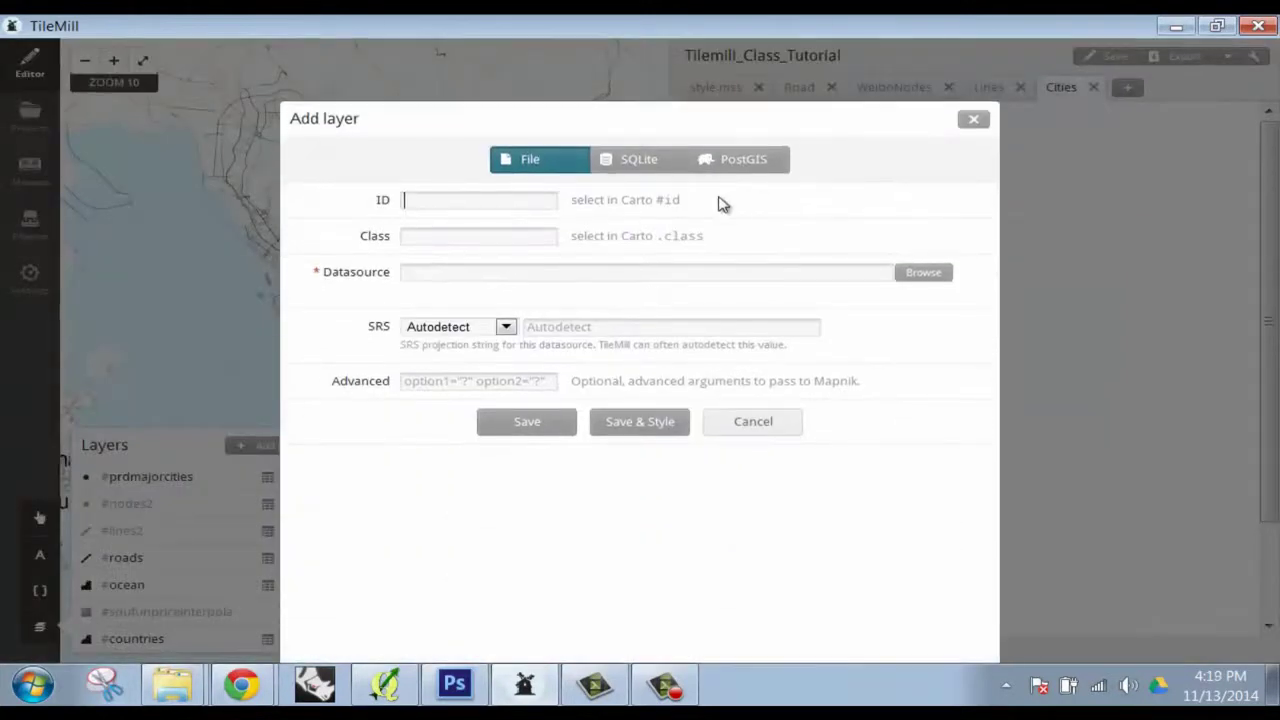
left_click(925, 275)
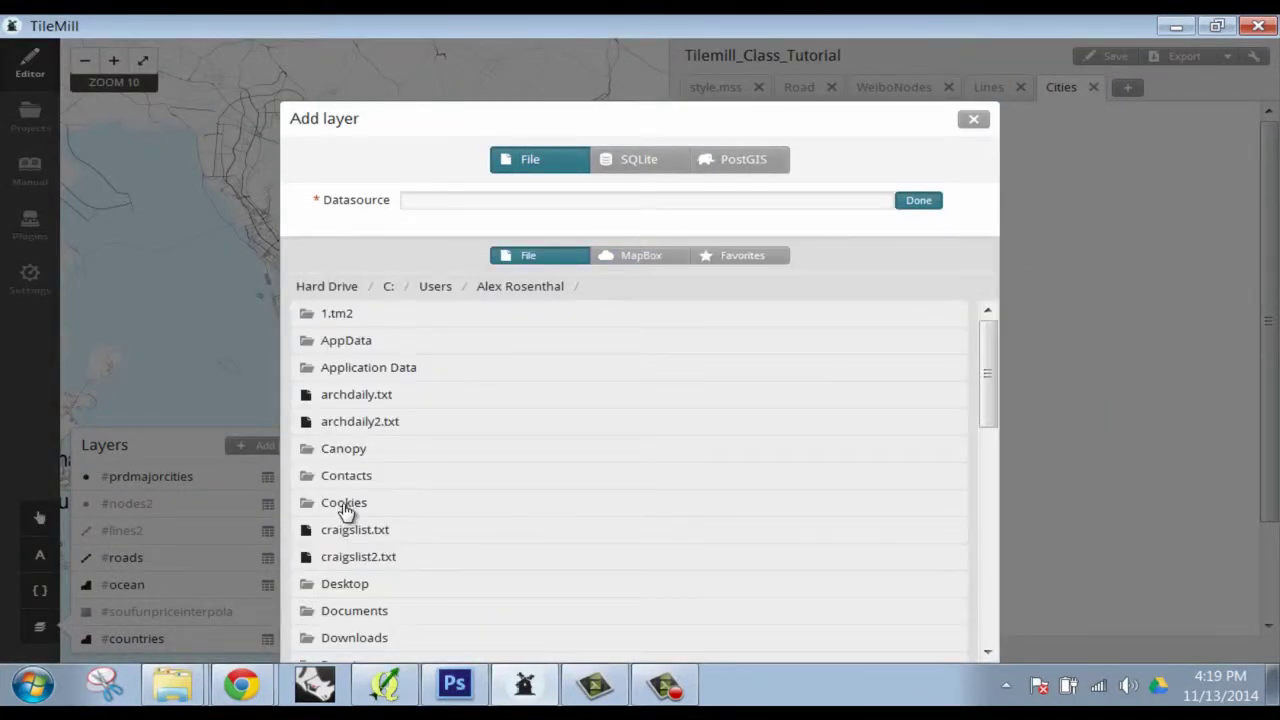
left_click(350, 588)
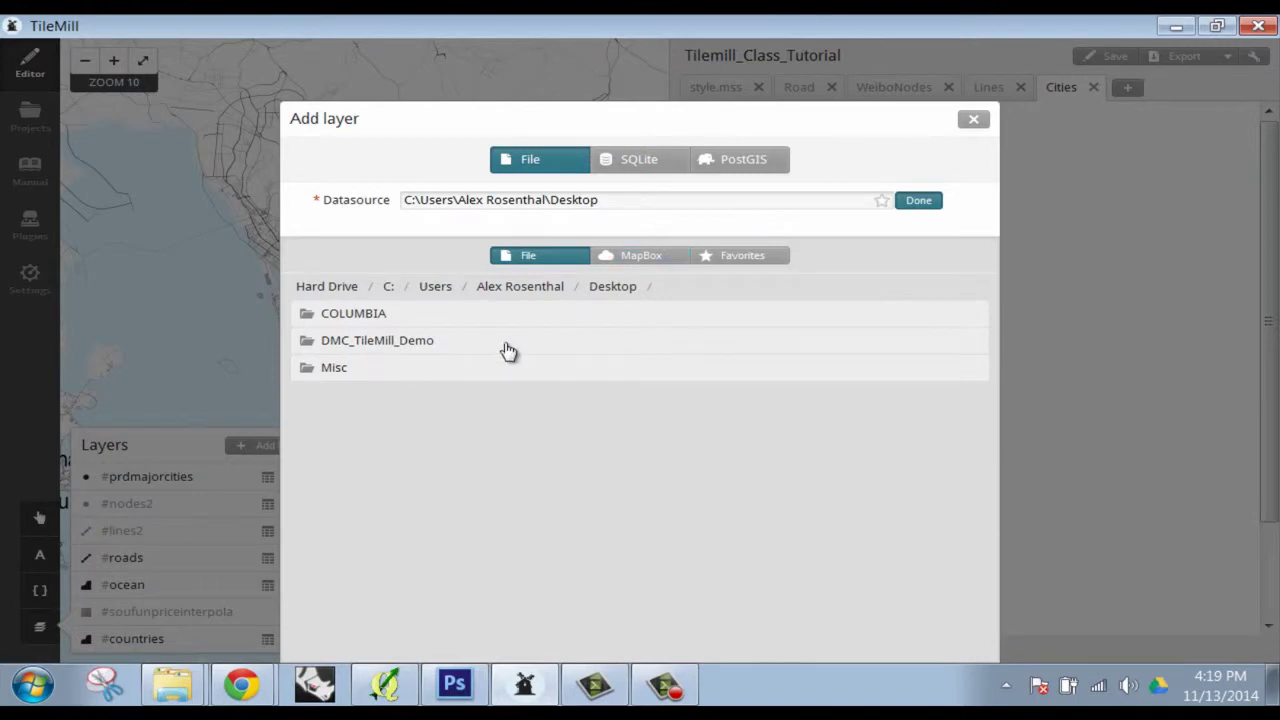
left_click(397, 342)
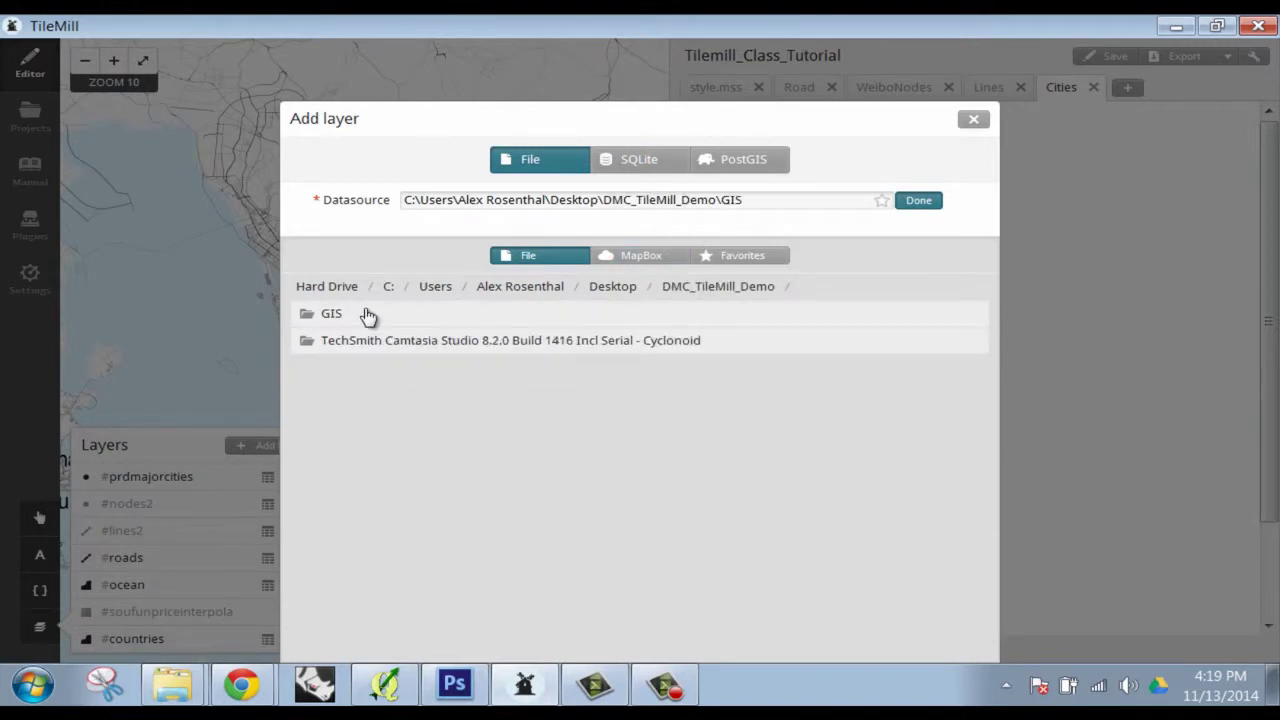
scroll(862, 432, "down", 3)
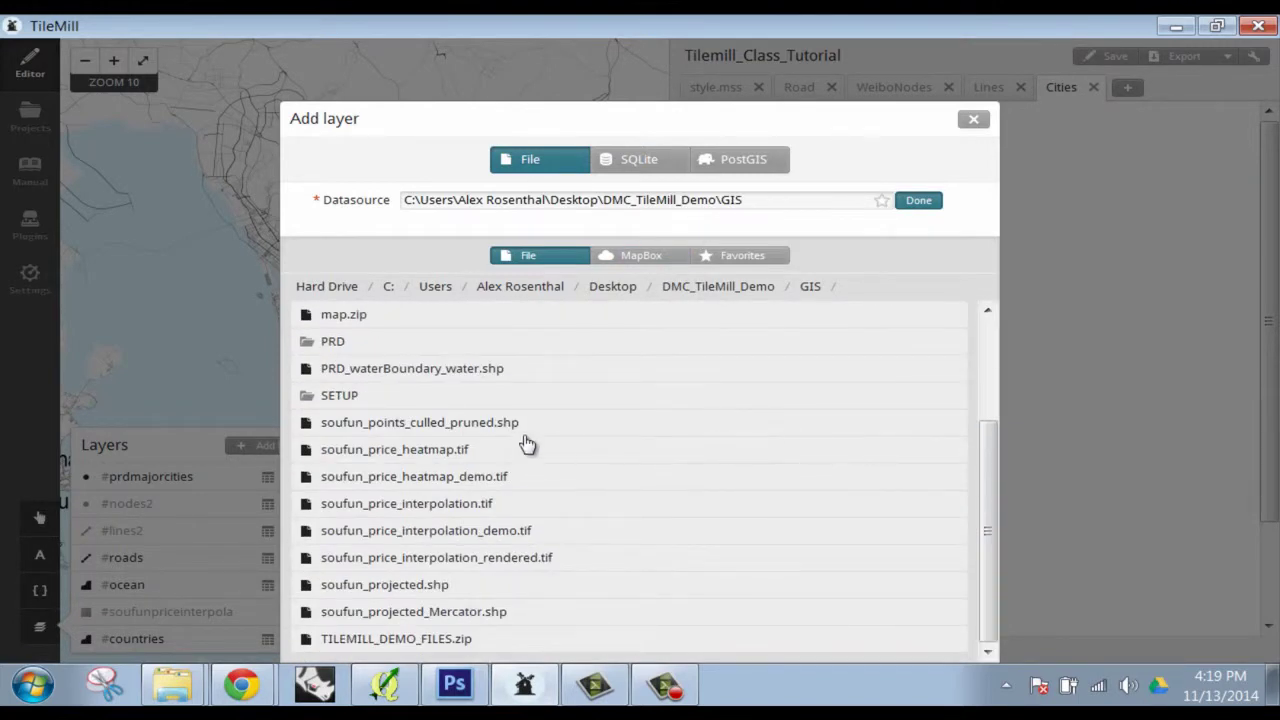
Load soufun_points_culled_pruned.shp with the WGS84 projection and save the new layer
left_click(452, 424)
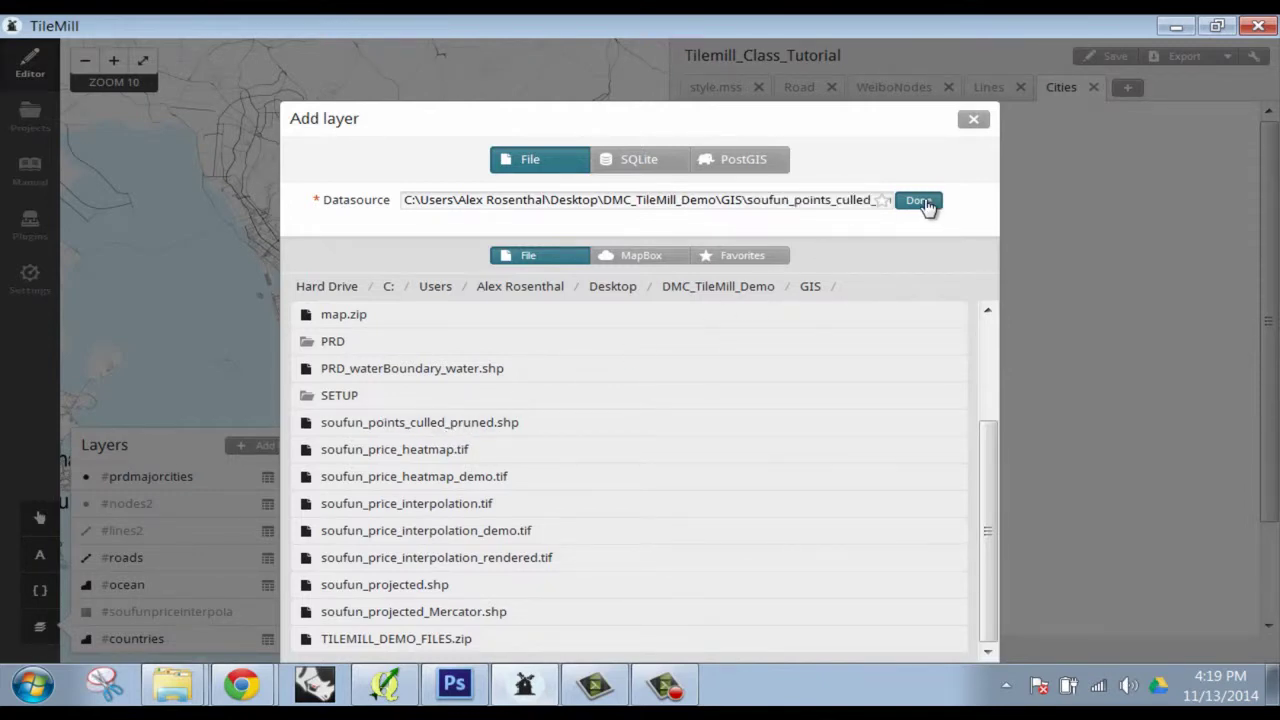
left_click(918, 201)
left_click(503, 327)
left_click(500, 370)
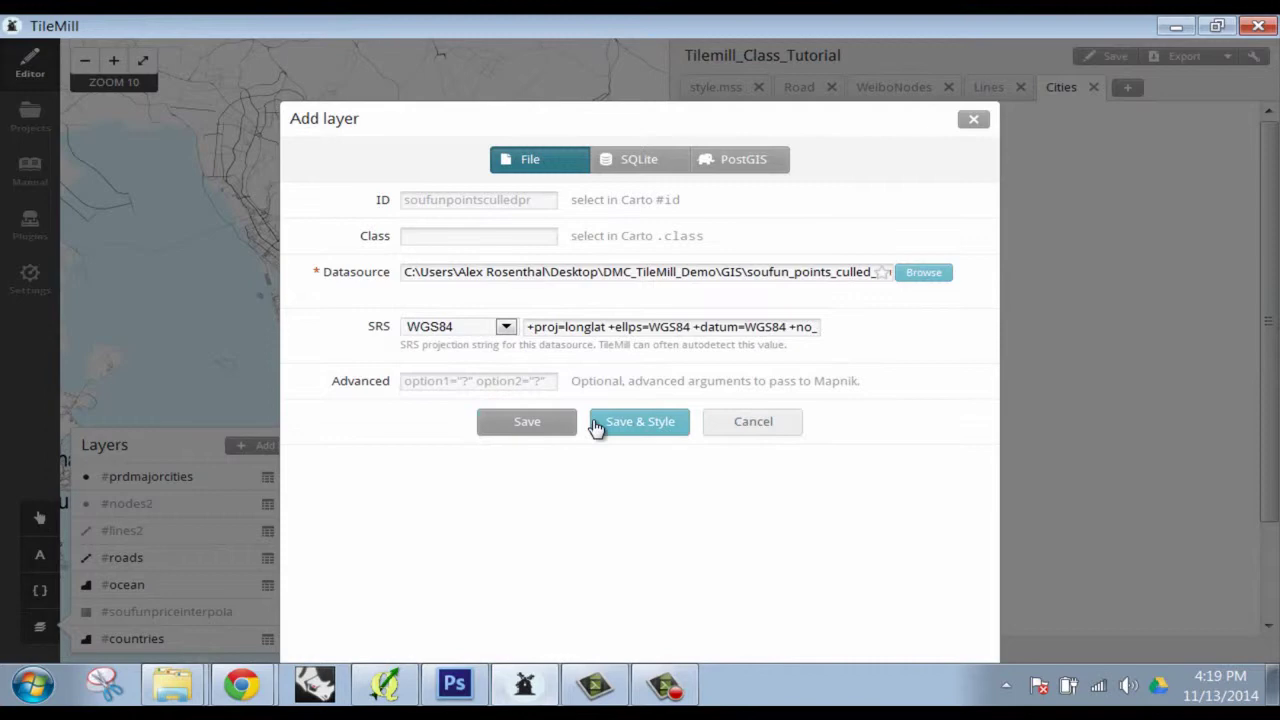
left_click(640, 421)
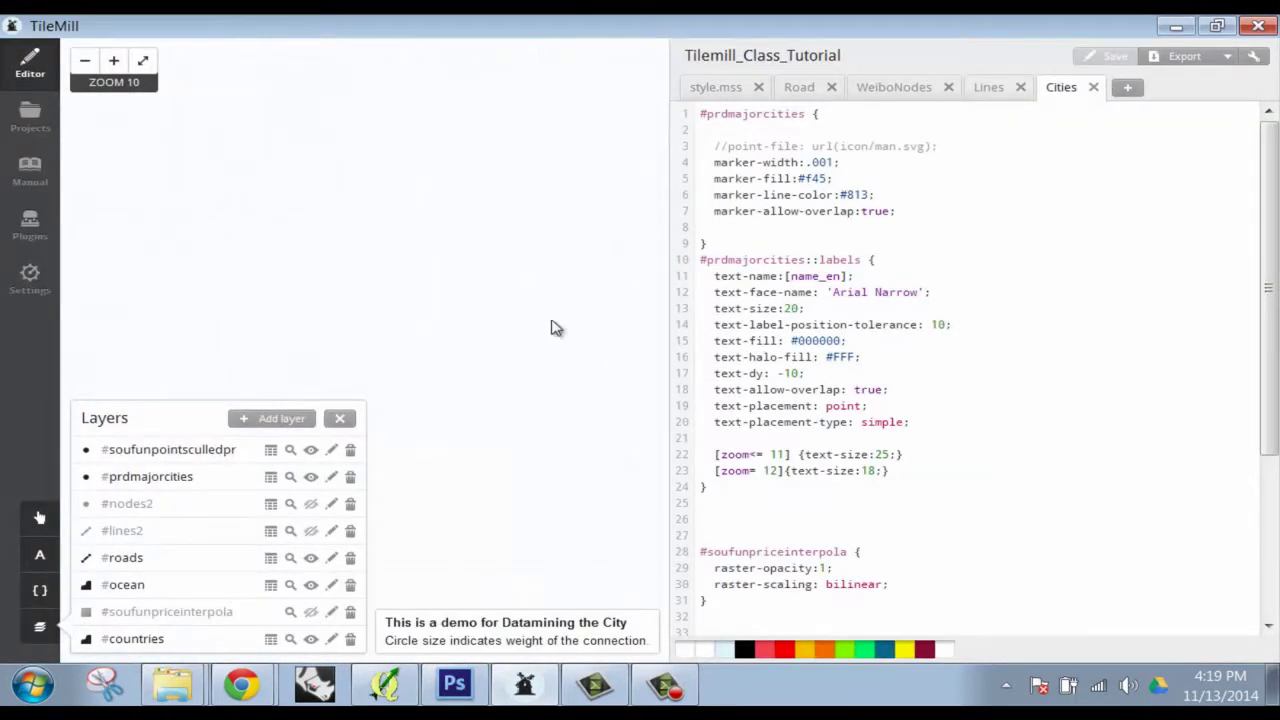
Pan to Shenzhen and inspect the soufunpointsculledpr Features table, whose Price spans 1 to 25000
left_click_drag(429, 240, 462, 297)
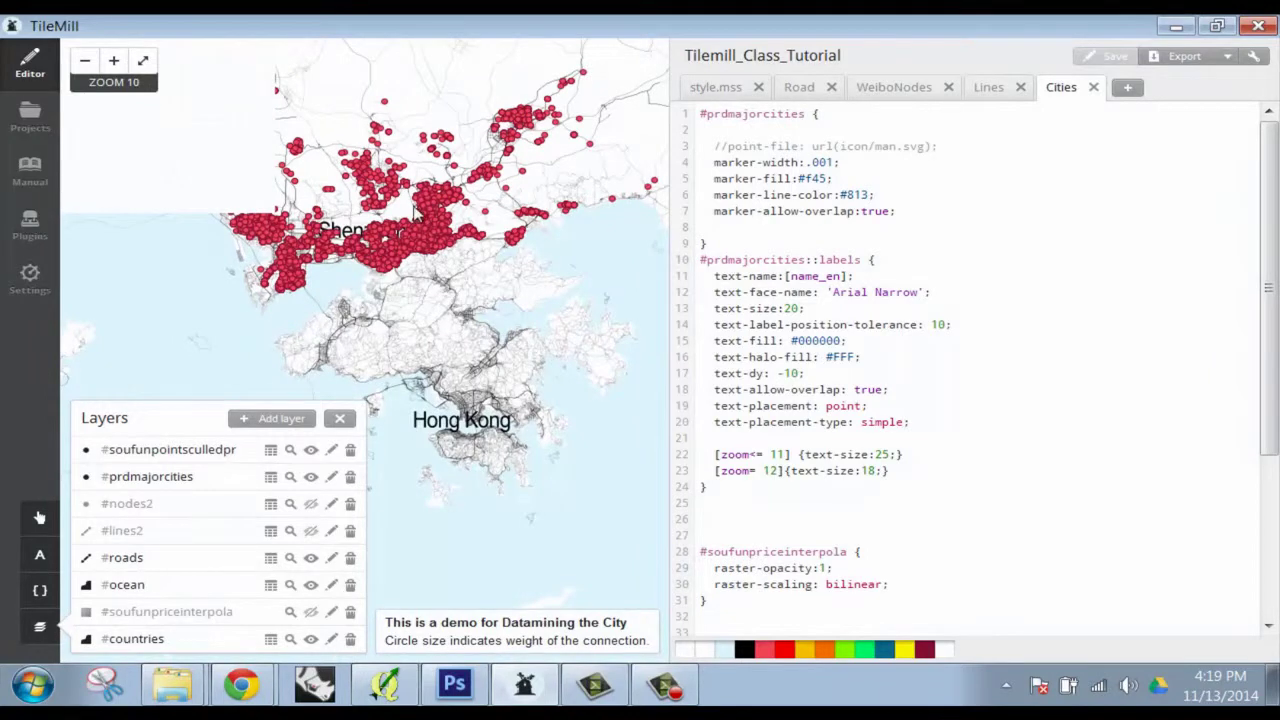
scroll(418, 213, "up", 1)
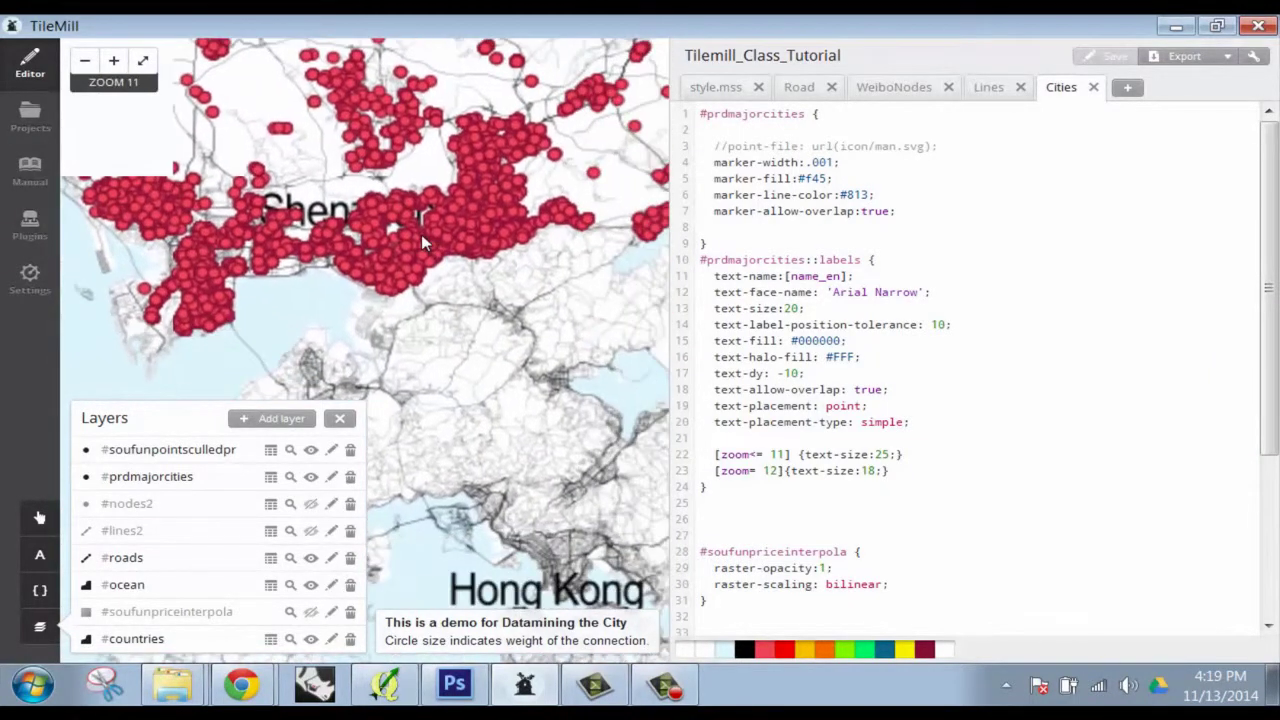
left_click(270, 450)
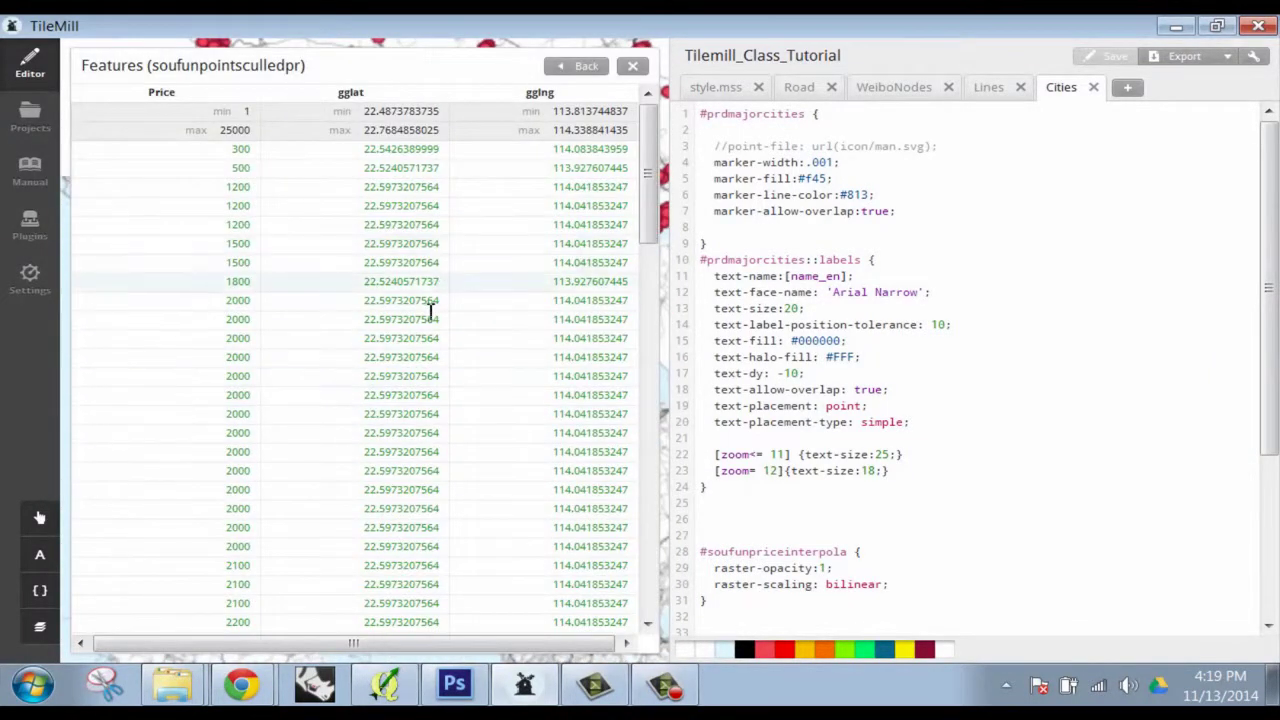
left_click_drag(329, 646, 331, 646)
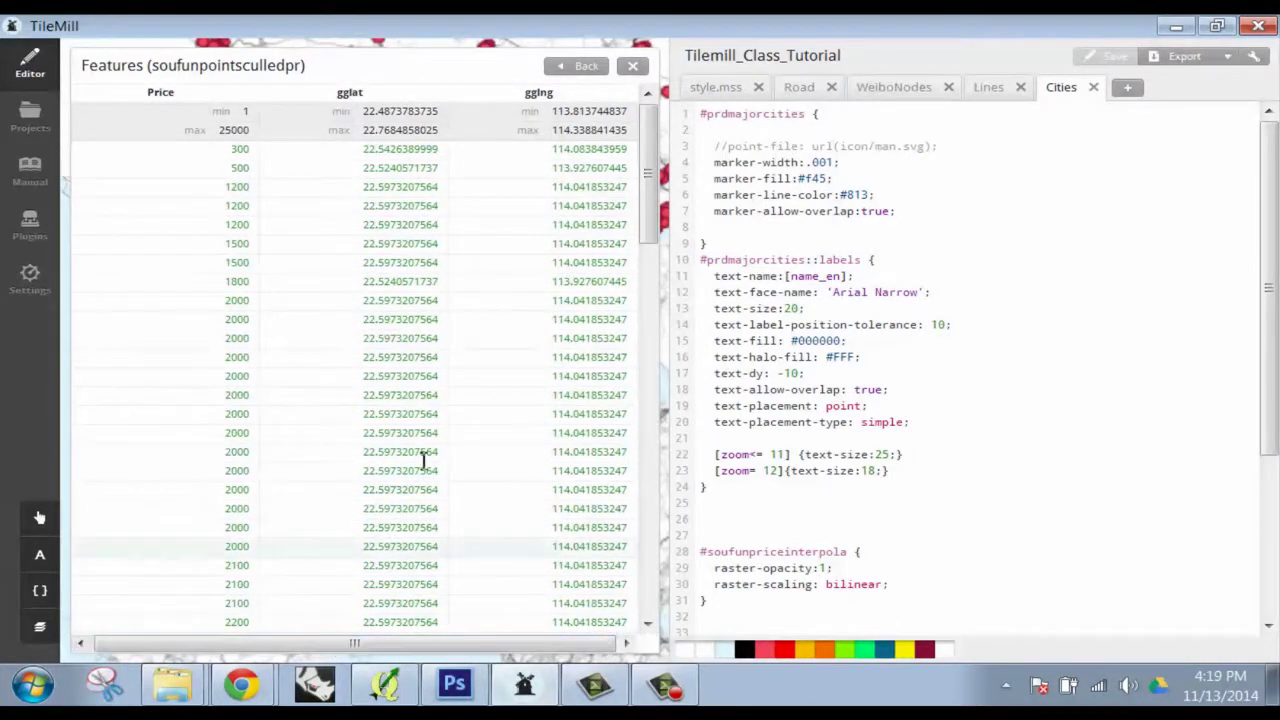
left_click(632, 65)
left_click_drag(423, 318, 407, 437)
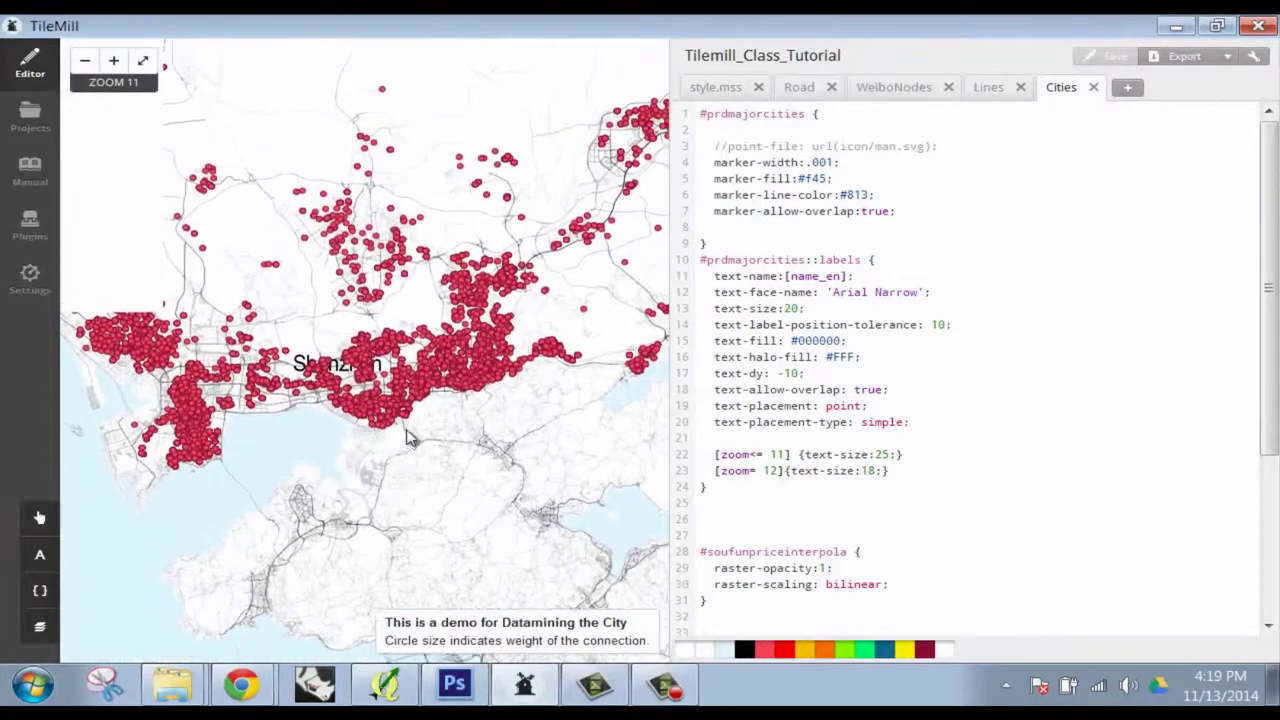
scroll(407, 437, "down", 1)
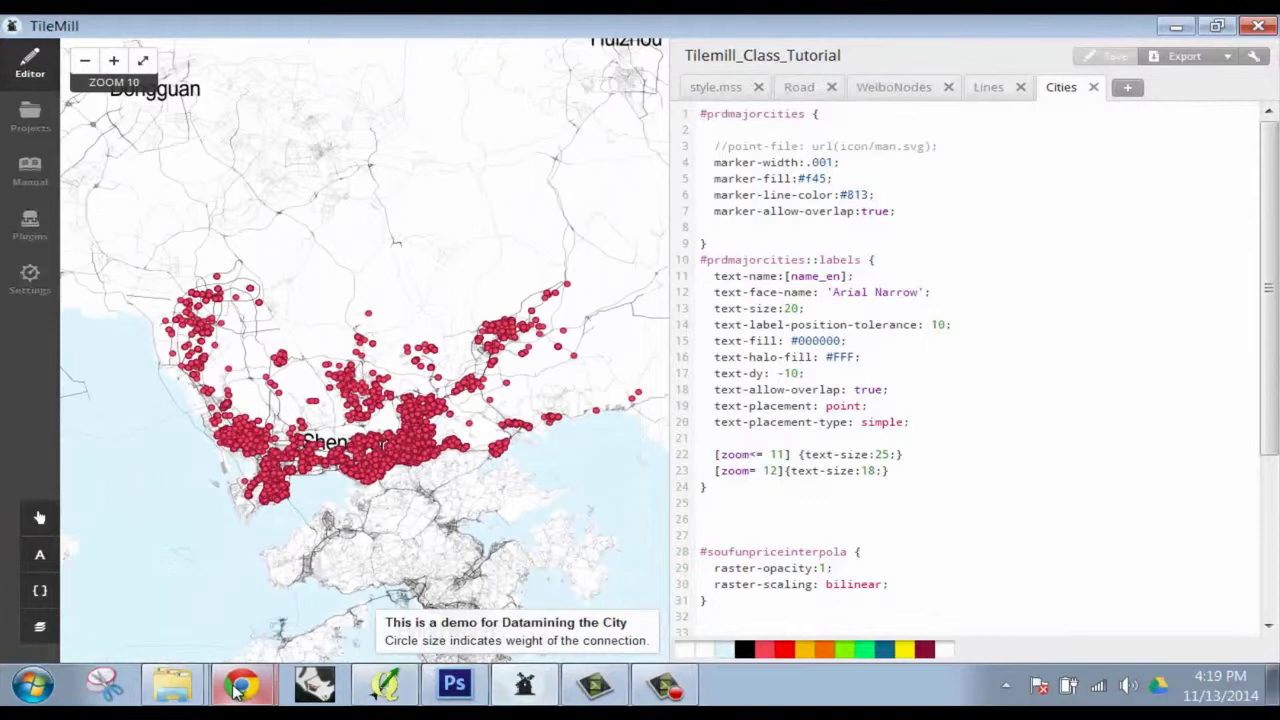
Switch to the soufun_listinglocation map in CartoDB and look over its price marker-width rules
left_click(240, 688)
left_click(247, 637)
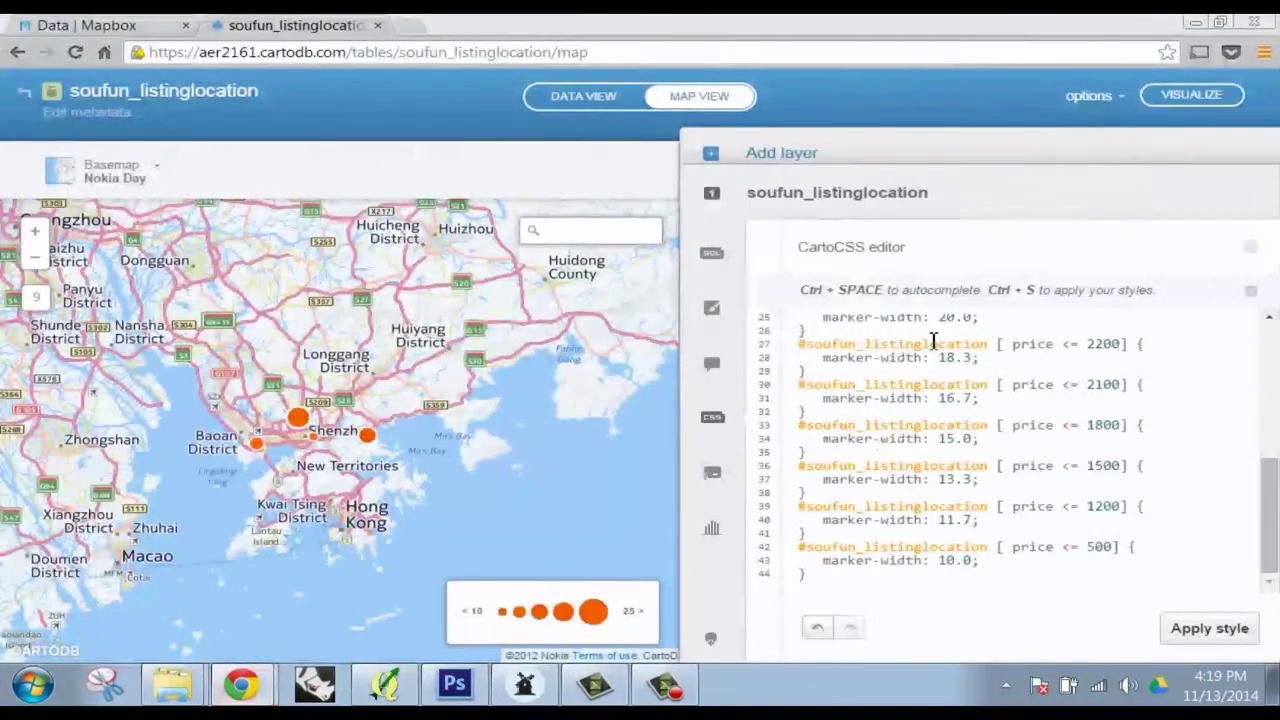
left_click(963, 425)
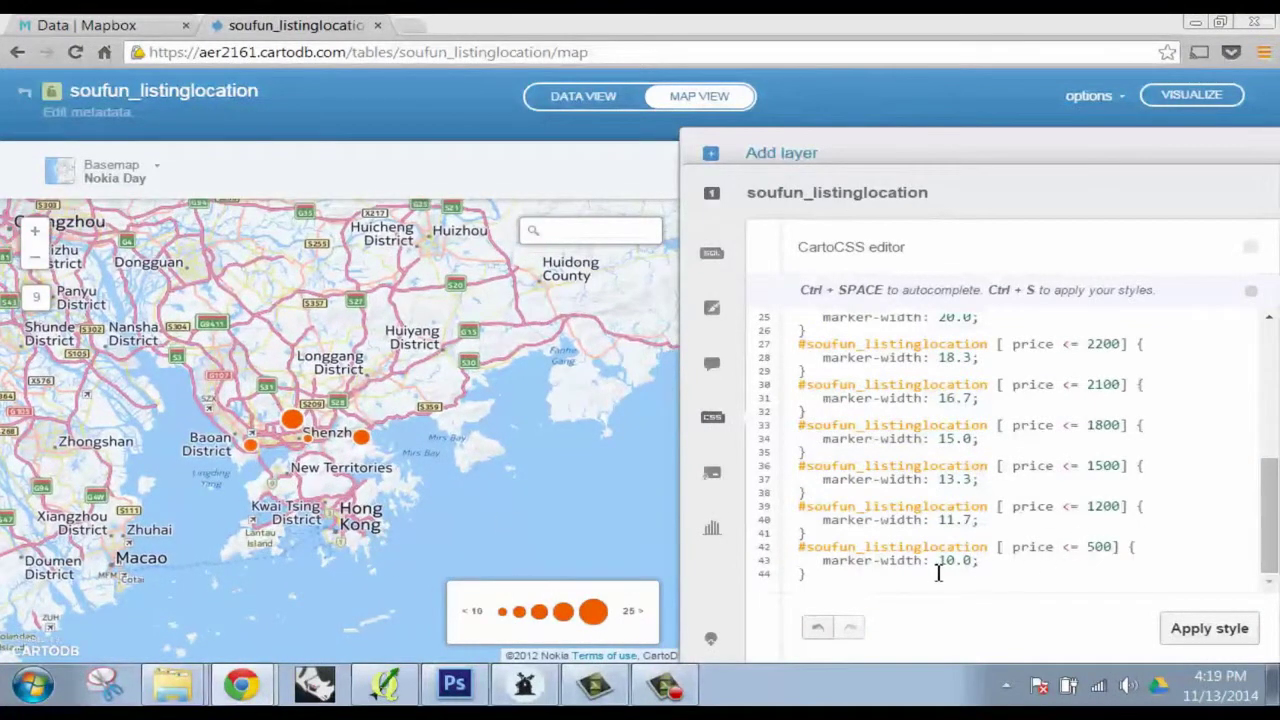
left_click_drag(938, 572, 803, 440)
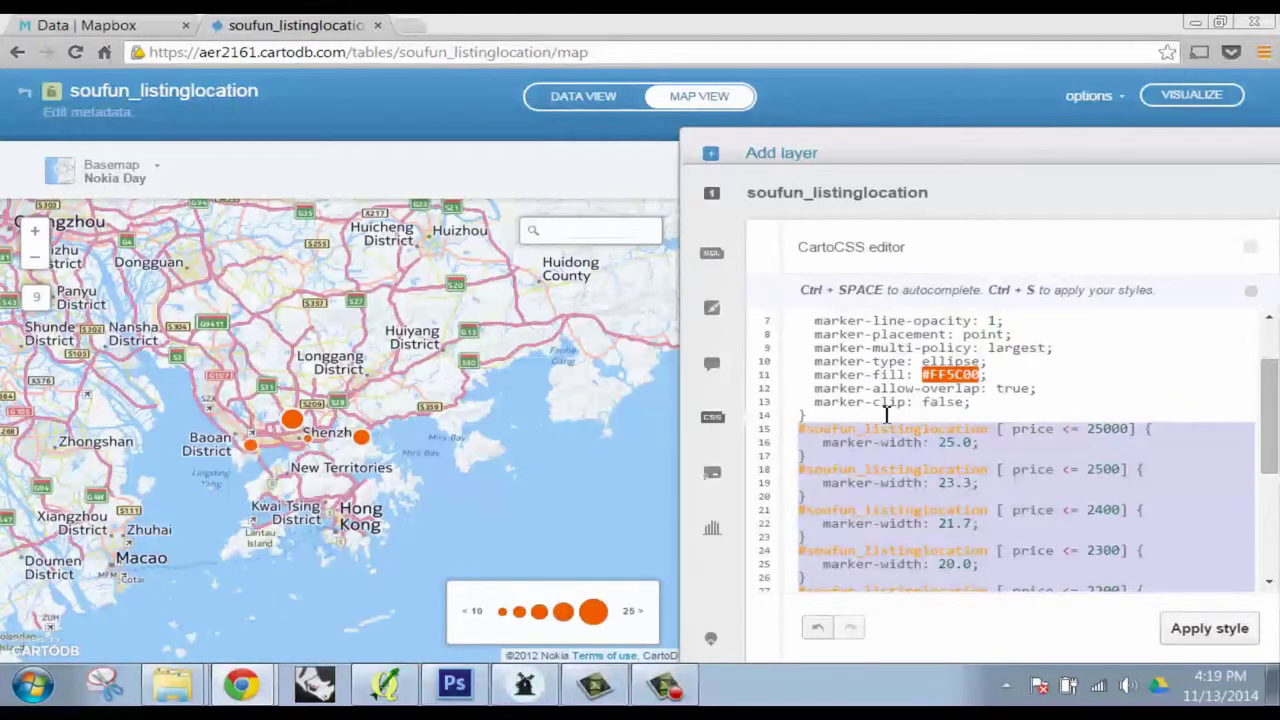
scroll(886, 413, "down", 5)
In the Visualization wizard, try several styles, then choose Bubble sized by the price column
left_click(712, 307)
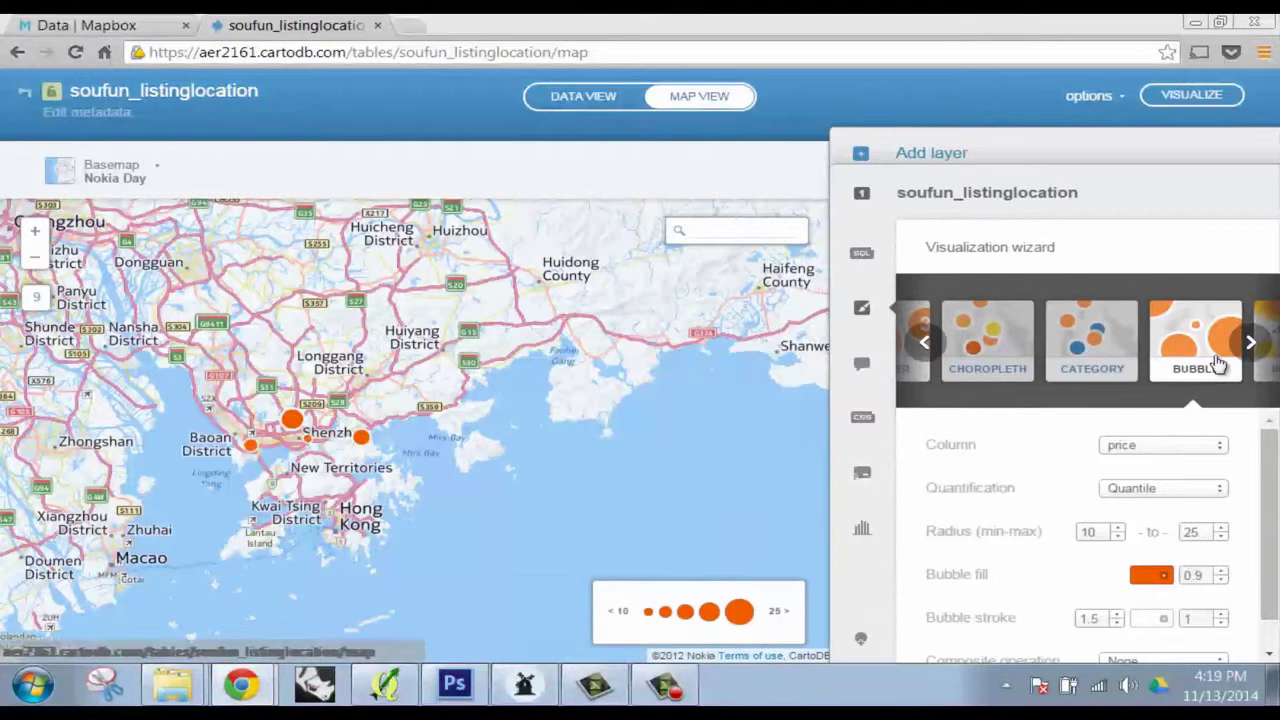
left_click(1110, 348)
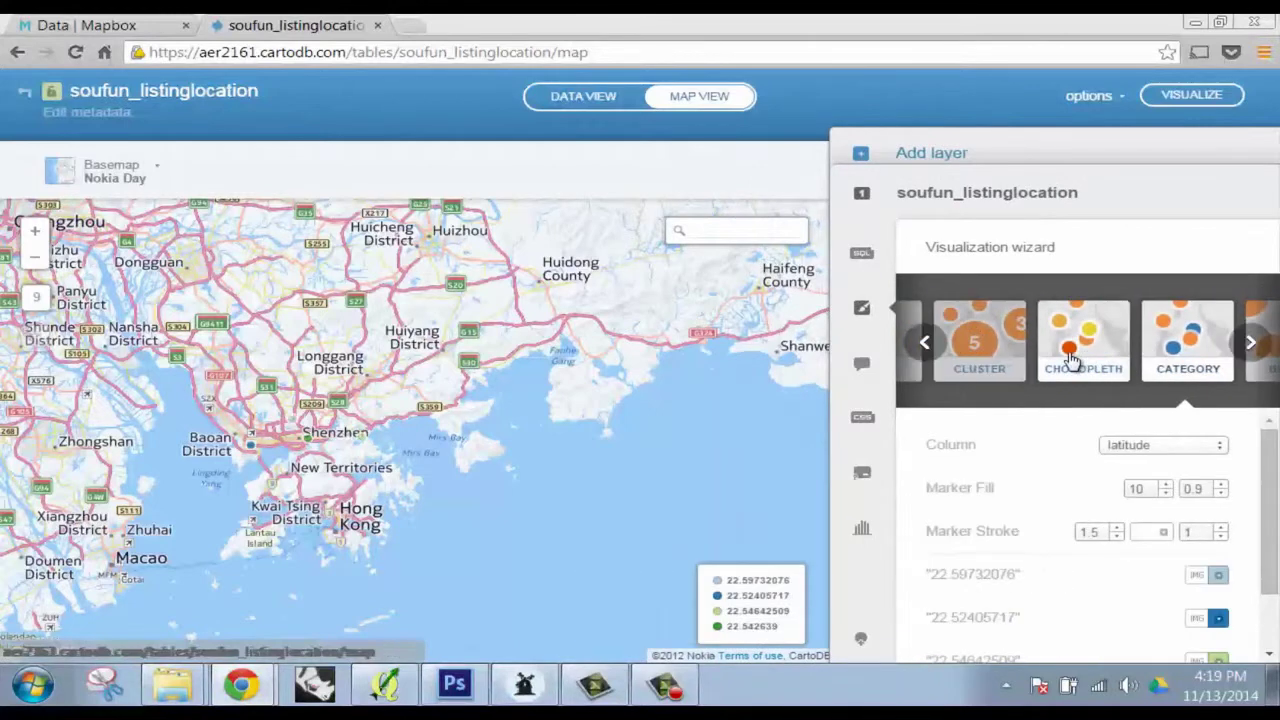
left_click(1078, 352)
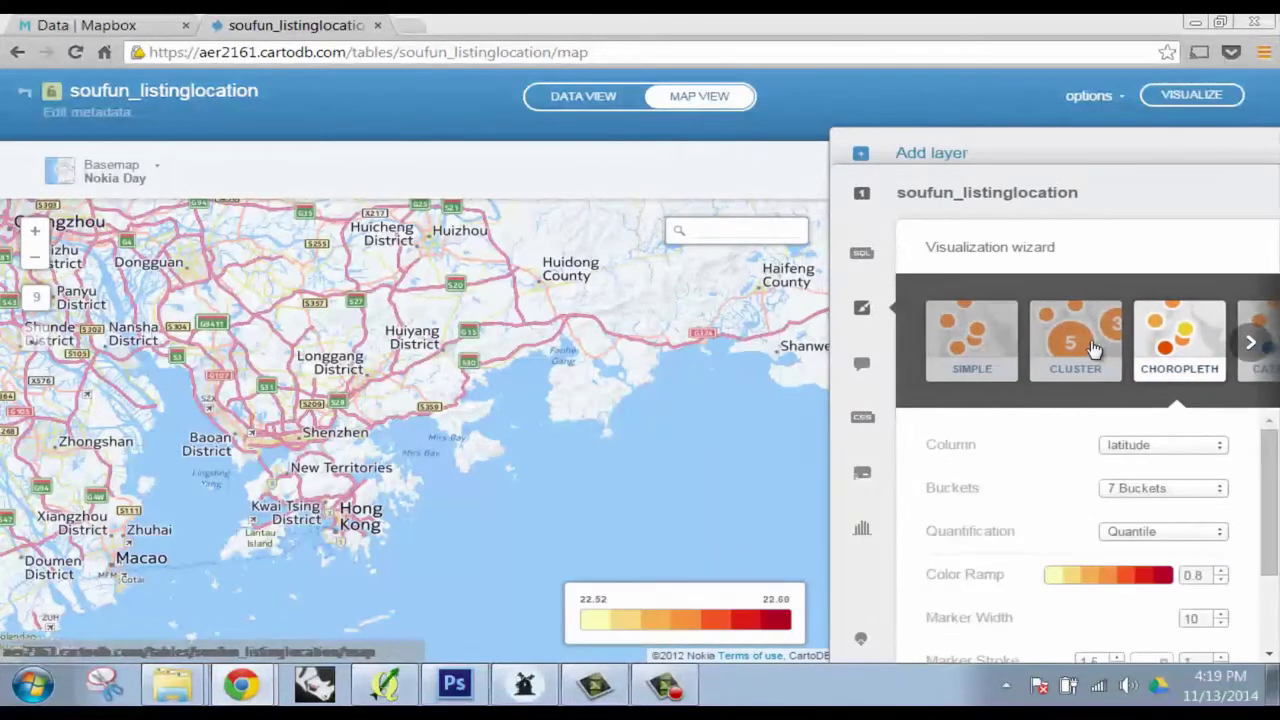
left_click(1090, 345)
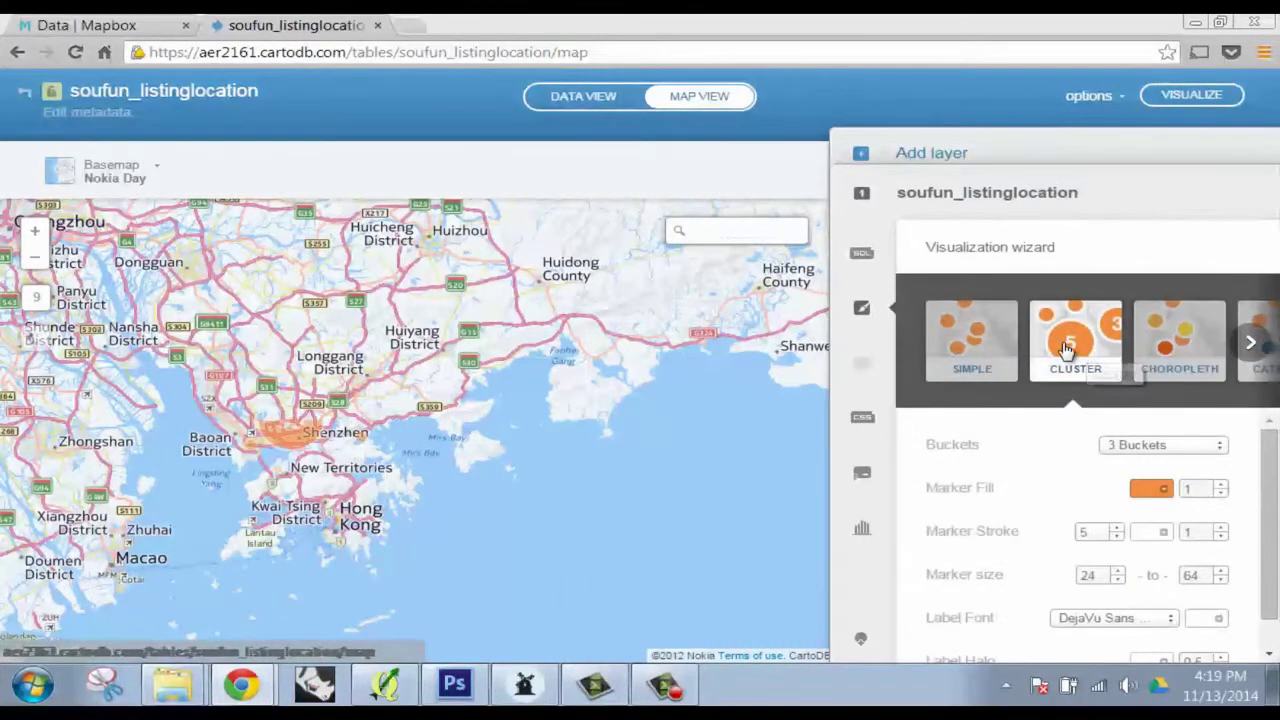
left_click(958, 345)
left_click(1251, 343)
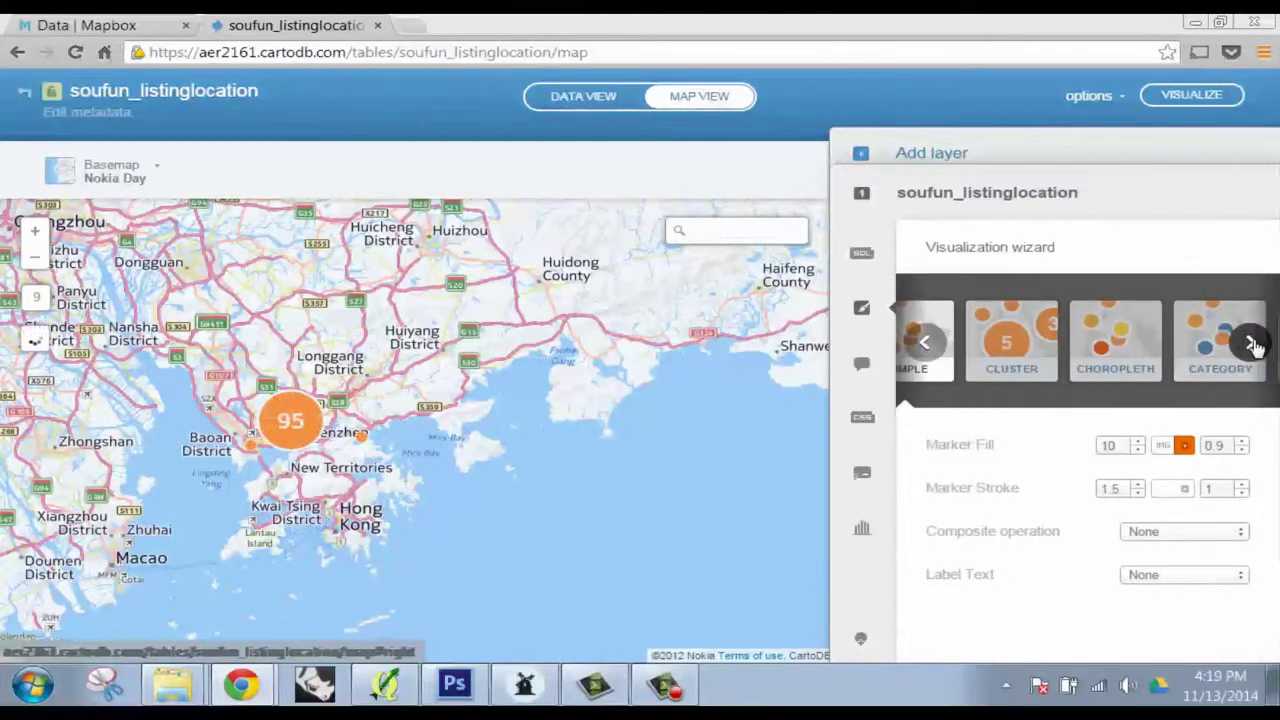
left_click(1251, 343)
left_click(1251, 343)
left_click(979, 342)
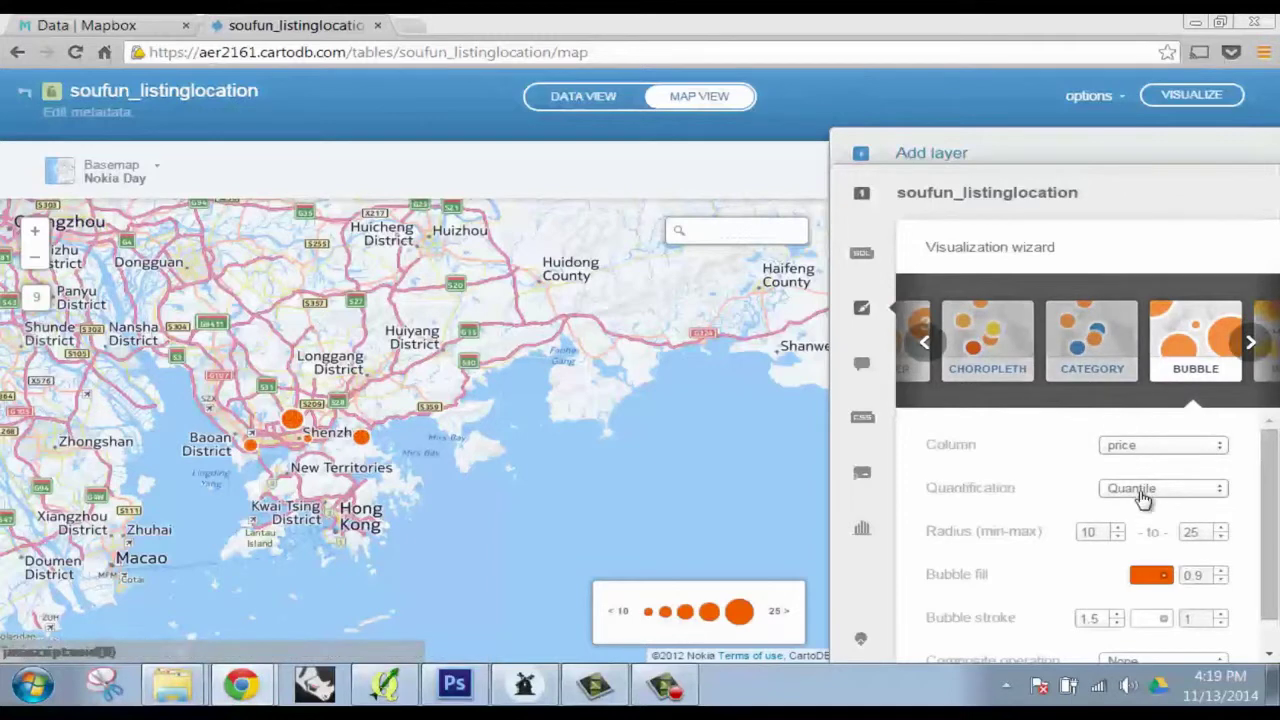
scroll(1006, 494, "down", 1)
scroll(1006, 494, "up", 1)
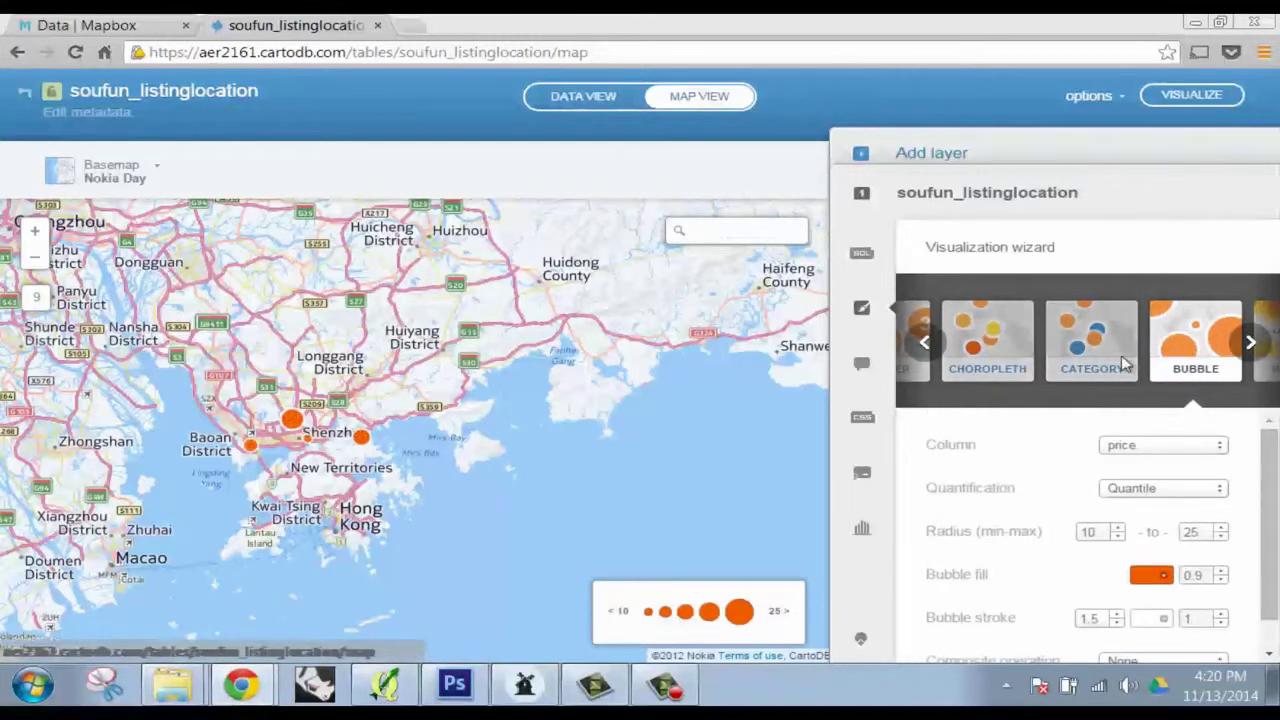
Copy the bubble style's CartoCSS lines 15-44 and return to TileMill
left_click(862, 417)
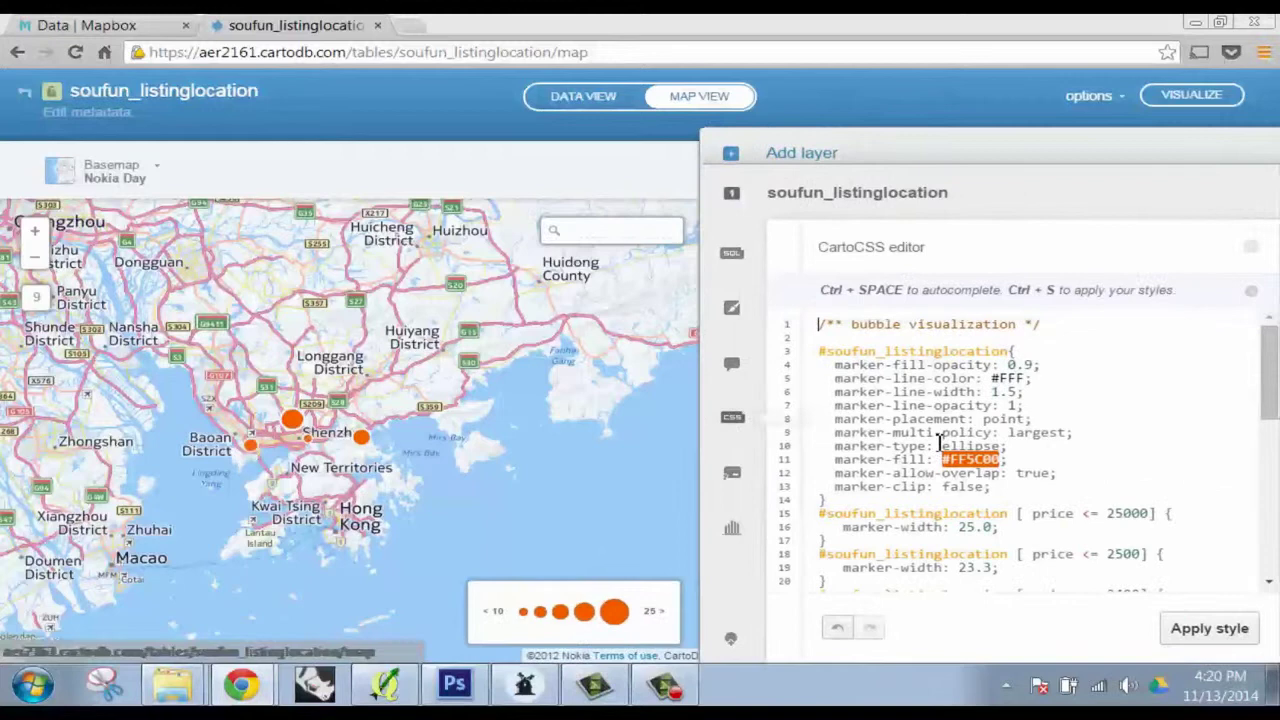
scroll(940, 445, "down", 5)
left_click_drag(852, 572, 802, 390)
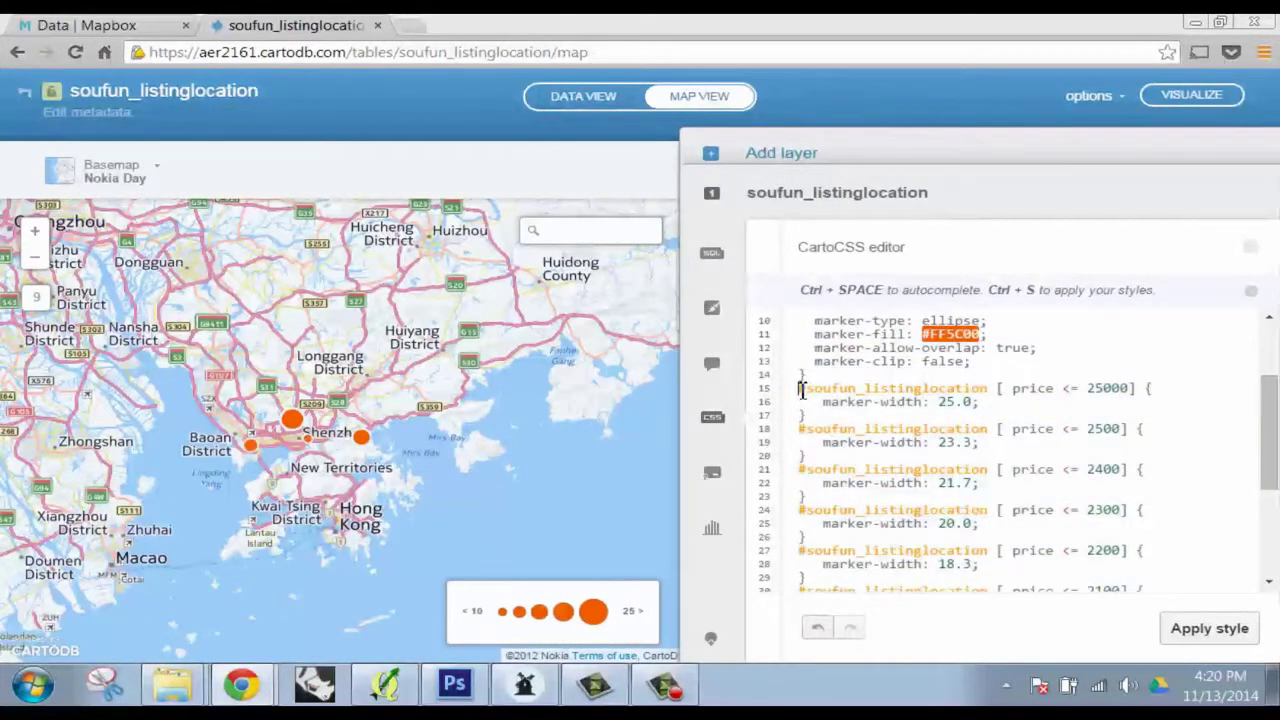
scroll(940, 580, "down", 3)
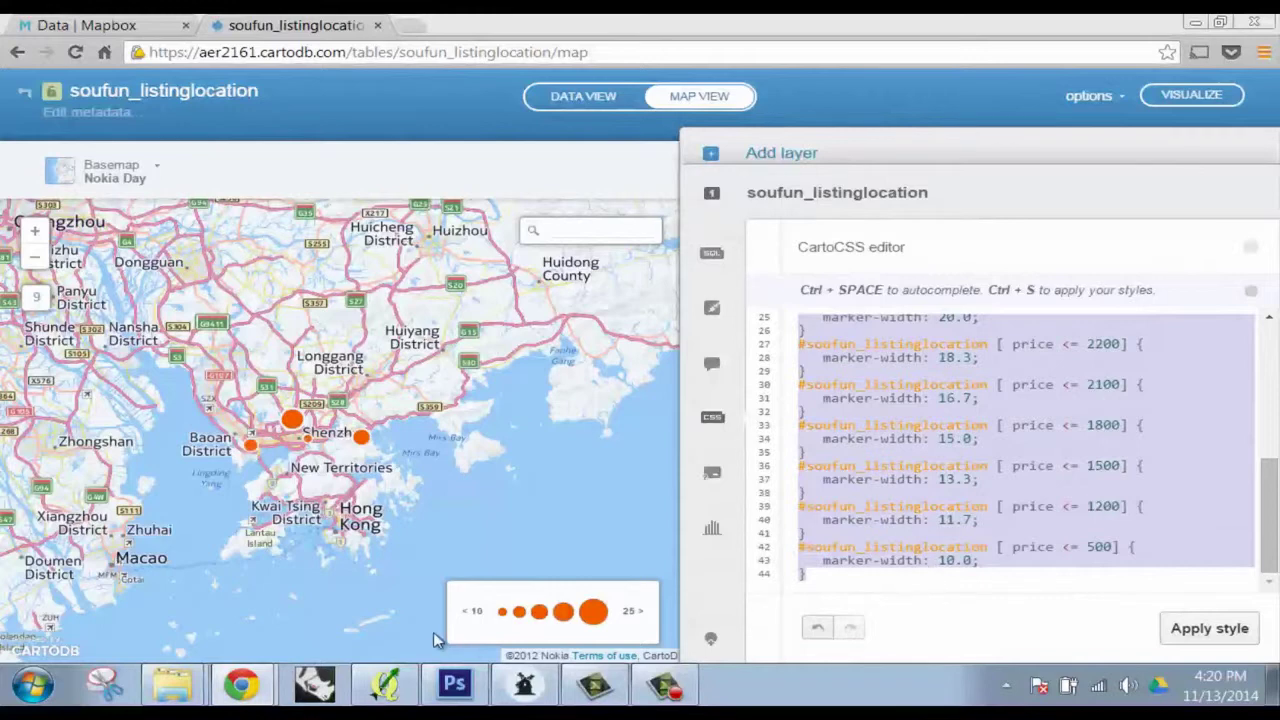
left_click(520, 692)
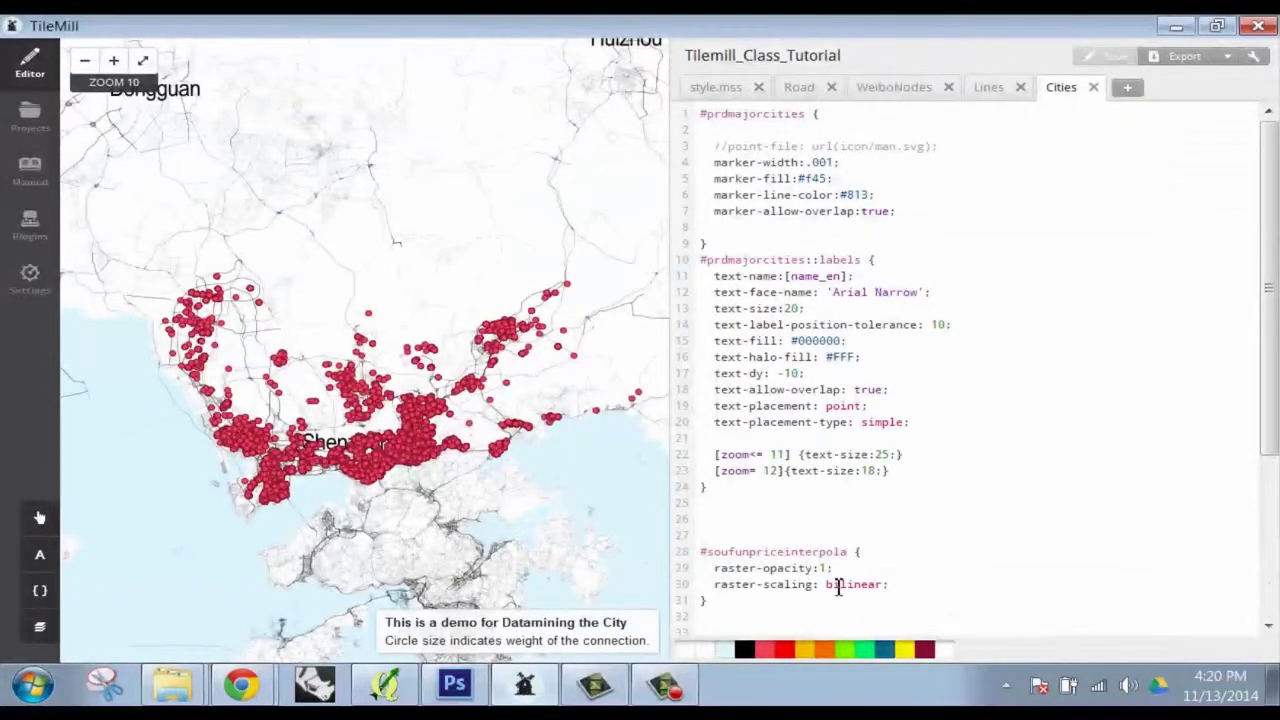
Paste the CartoDB price rules below the soufunpriceinterpola block and select that layer name on line 28
left_click(786, 602)
key("Return")
key("Return")
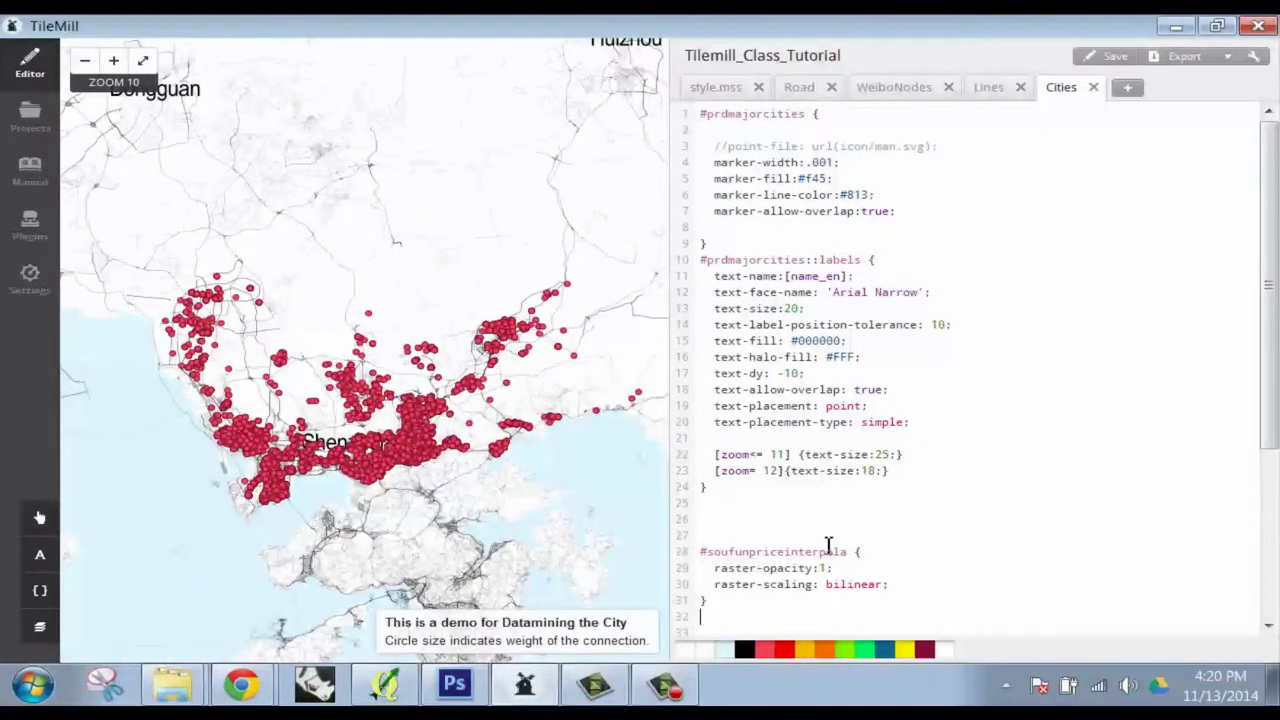
key("ctrl+v")
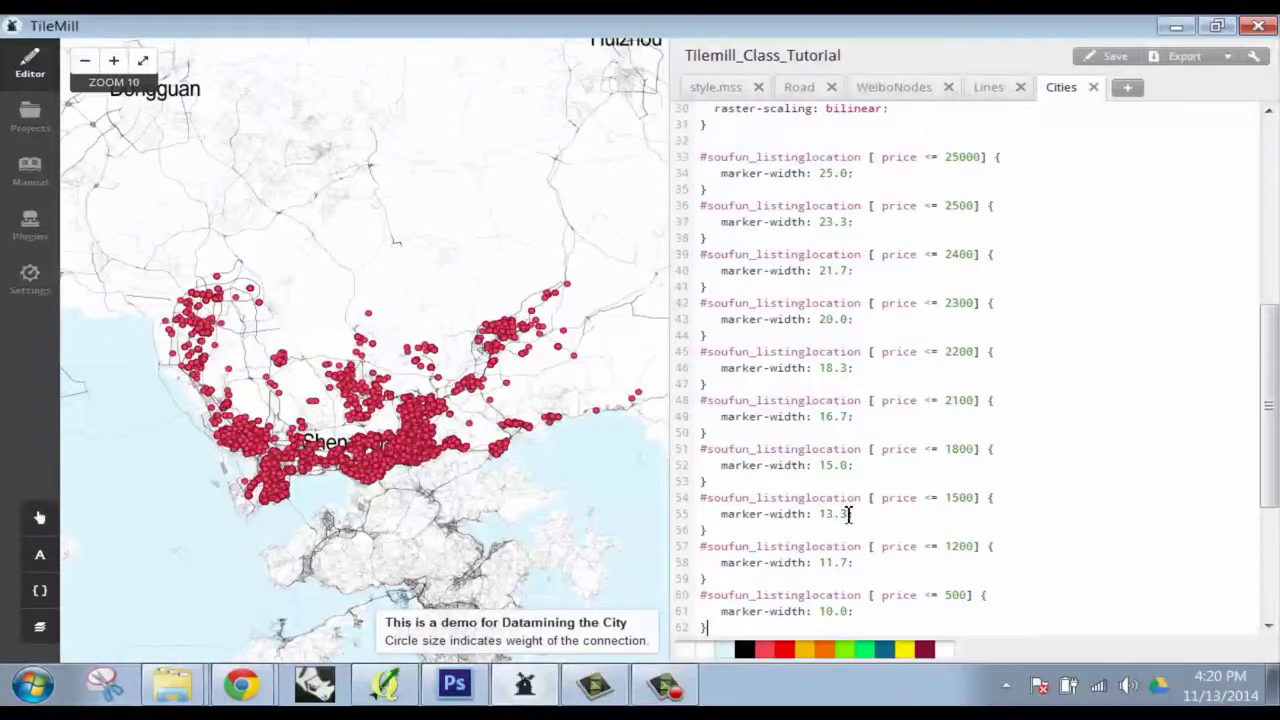
scroll(840, 508, "up", 5)
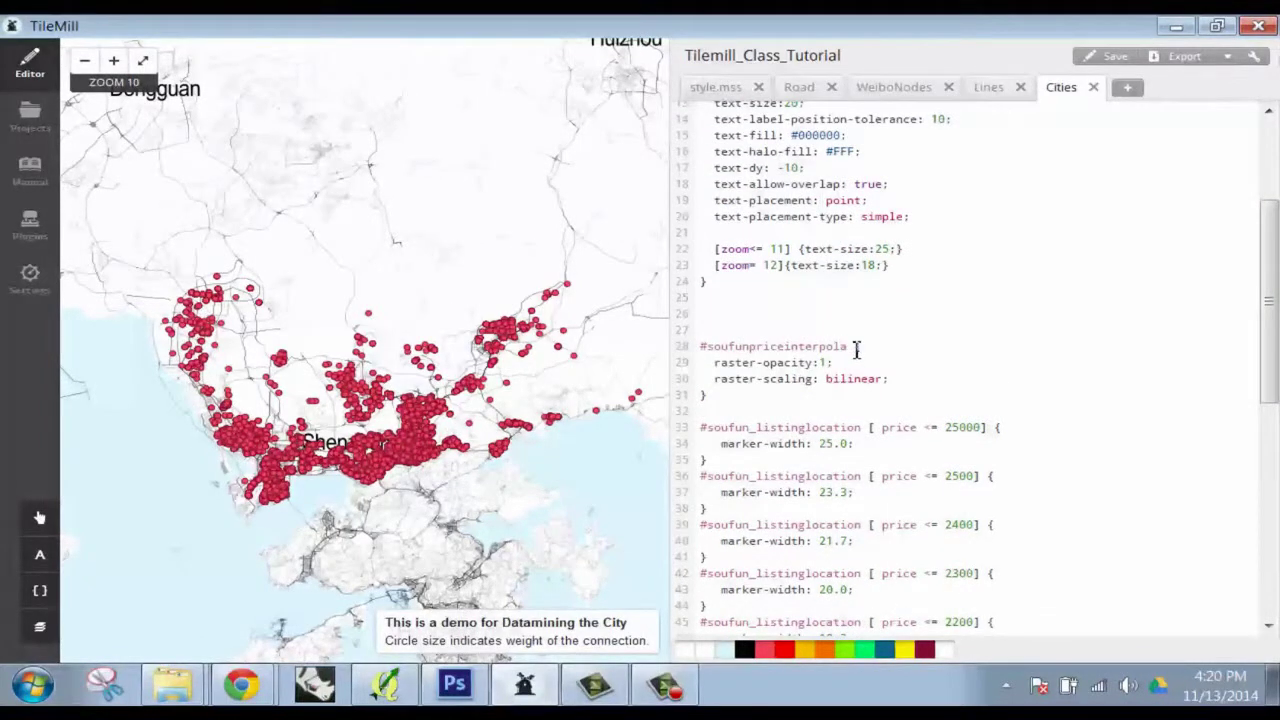
left_click_drag(856, 349, 710, 353)
key("ctrl+c")
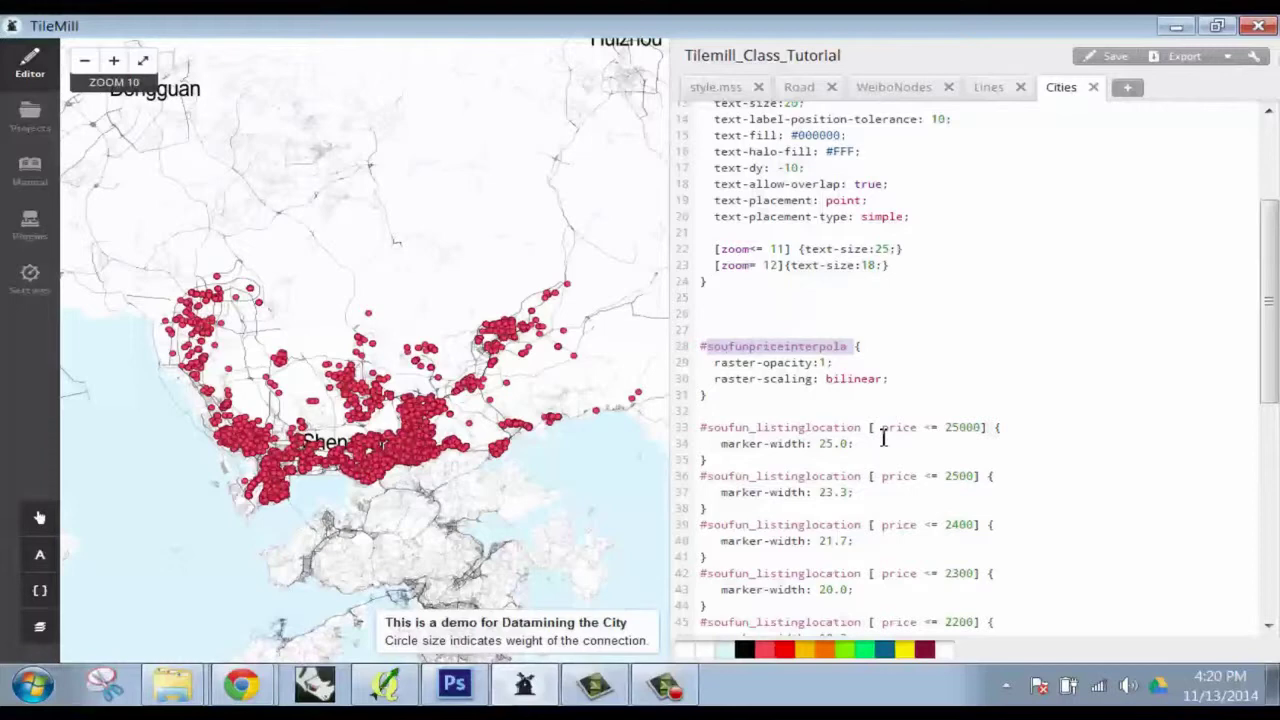
Retarget the 25000, 2500, 2400 and 2300 price rules to #soufunpriceinterpola
left_click_drag(866, 432, 706, 432)
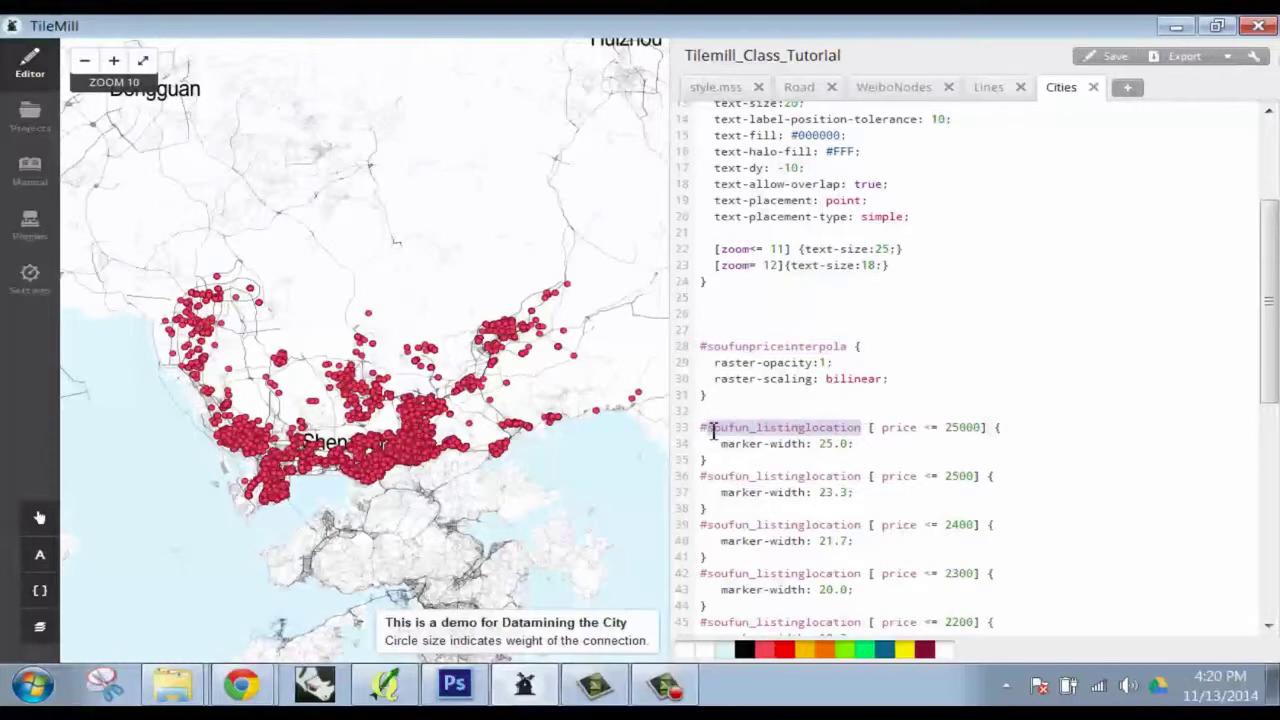
key("ctrl+v")
left_click_drag(866, 476, 706, 476)
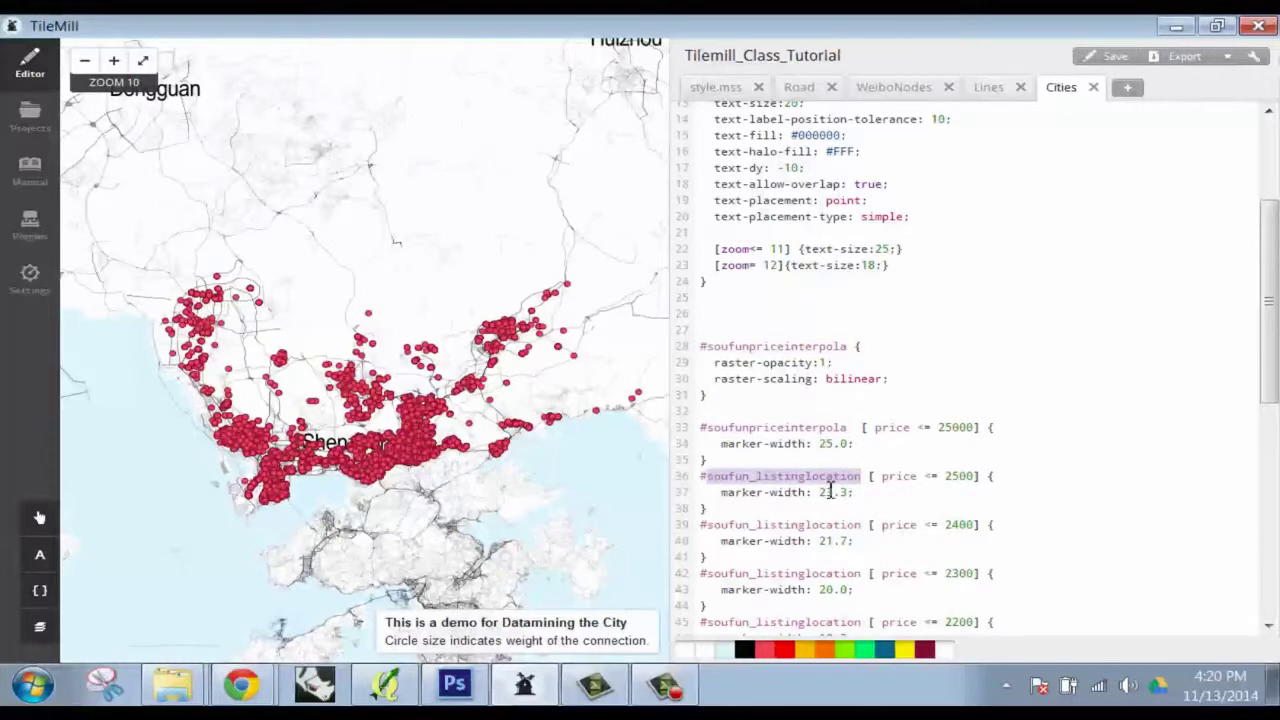
key("ctrl+v")
left_click_drag(866, 524, 706, 524)
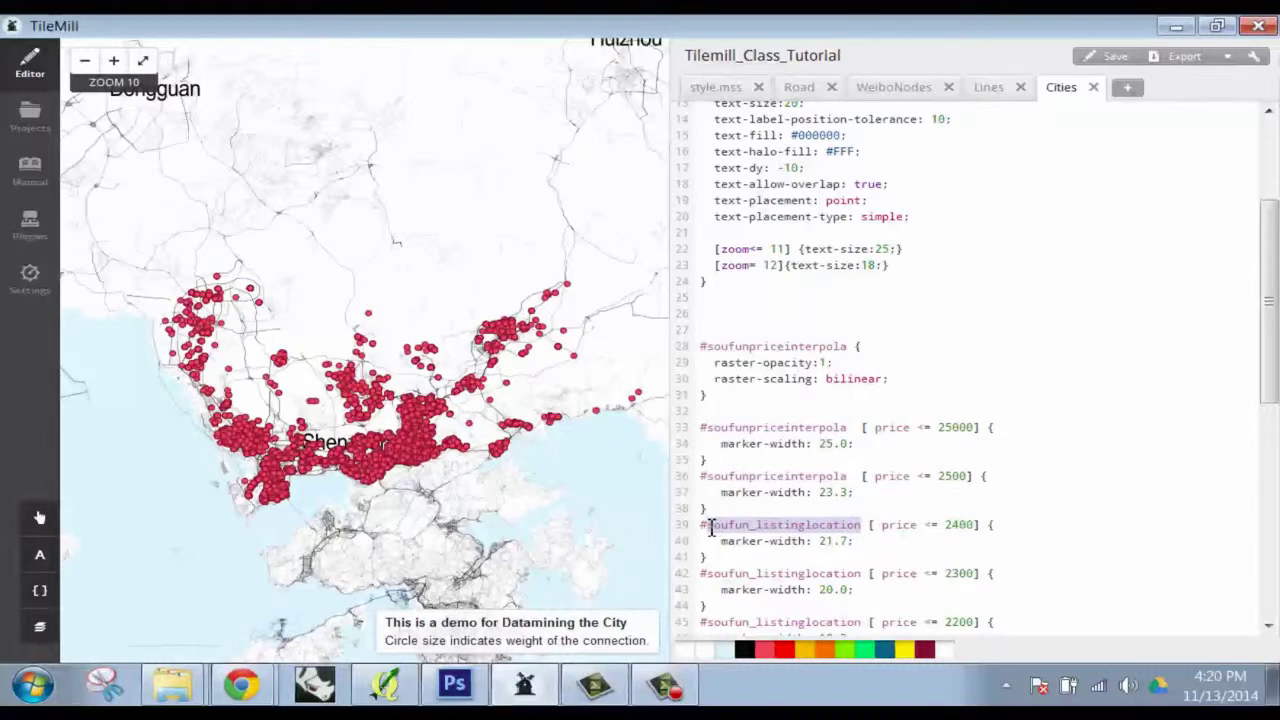
key("ctrl+v")
left_click_drag(869, 573, 715, 573)
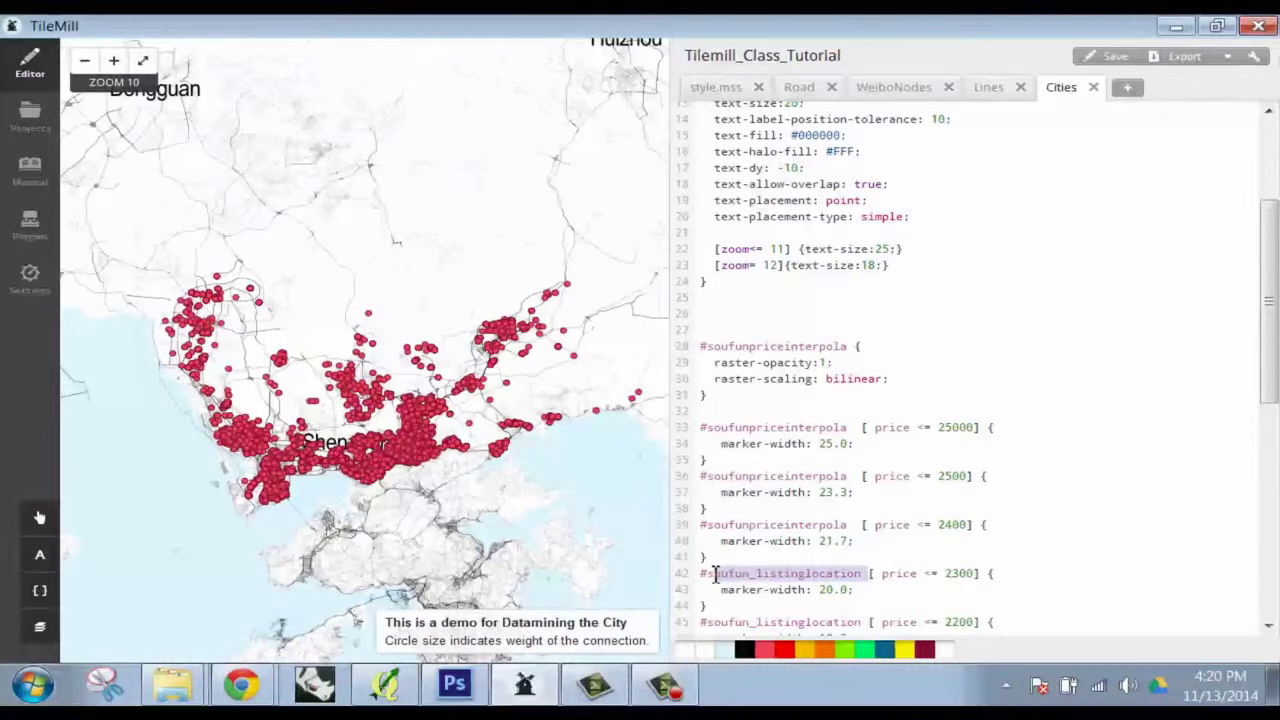
key("ctrl+v")
Retarget the 2100, 2200, 1200 and 500 price rules to #soufunpriceinterpola
scroll(850, 570, "down", 3)
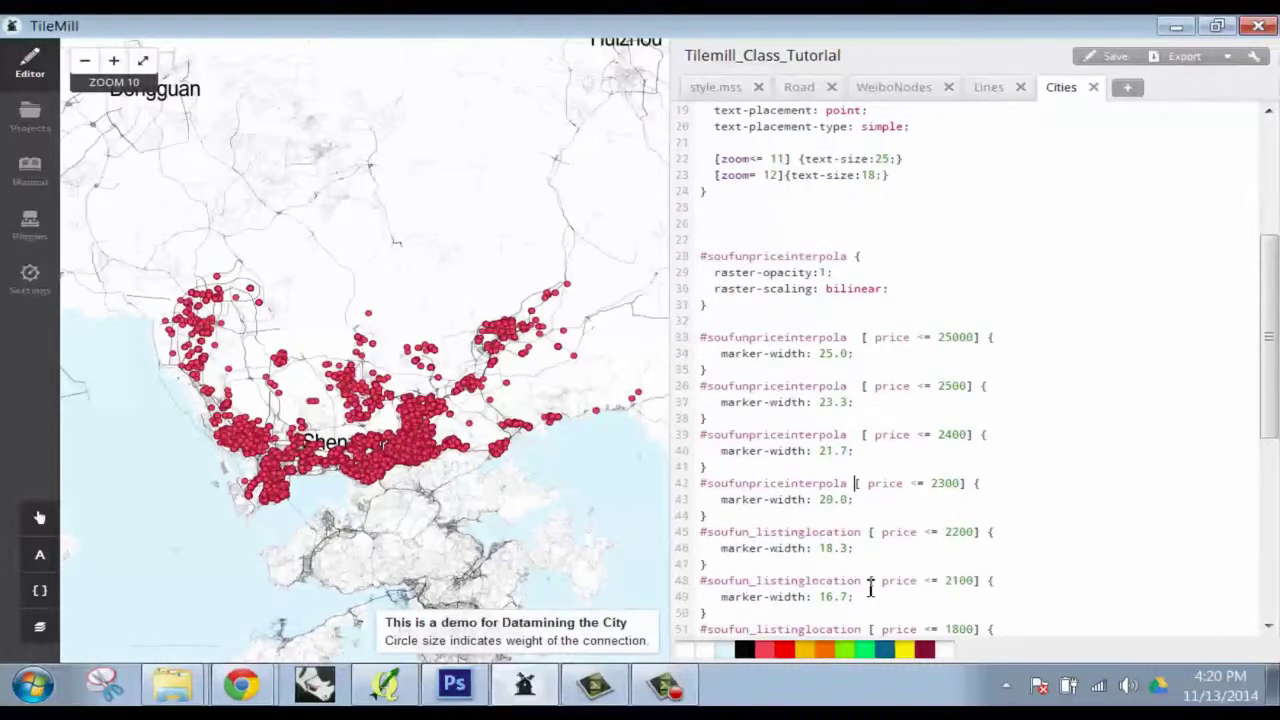
left_click_drag(868, 580, 708, 582)
key("ctrl+v")
left_click_drag(868, 532, 871, 534)
left_click(716, 540)
key("ctrl+v")
scroll(858, 500, "down", 6)
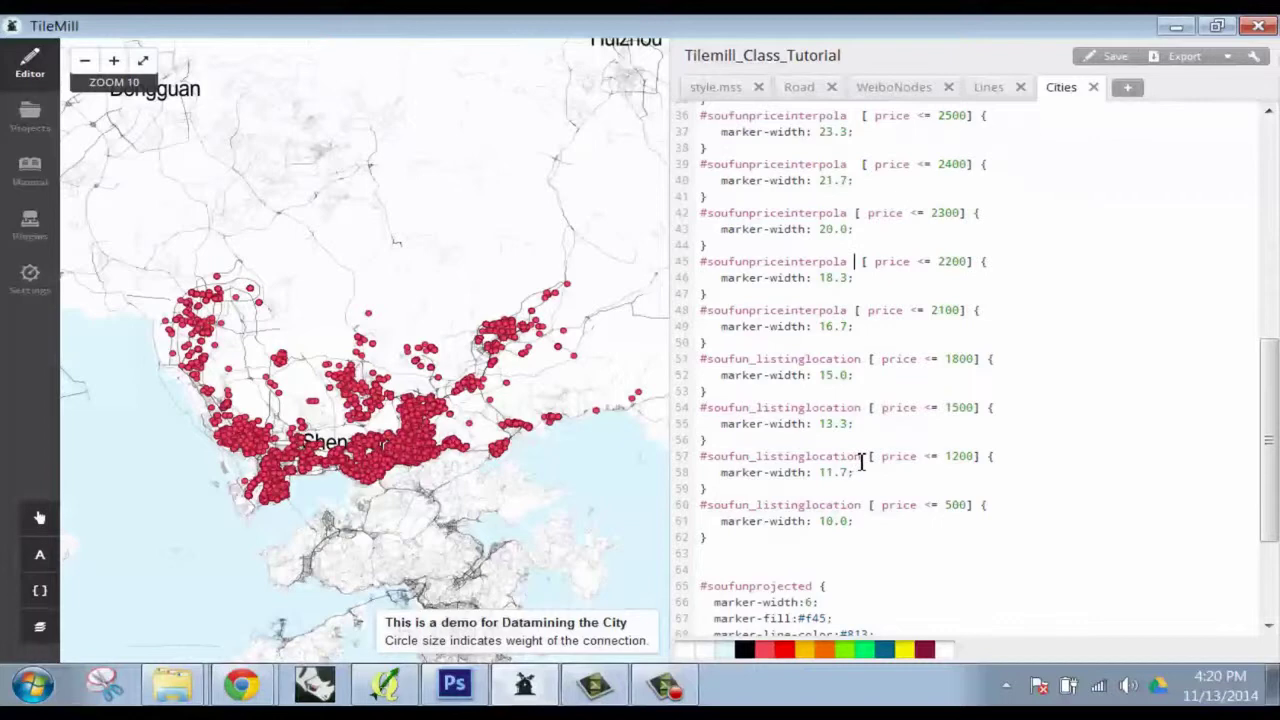
left_click_drag(864, 462, 716, 460)
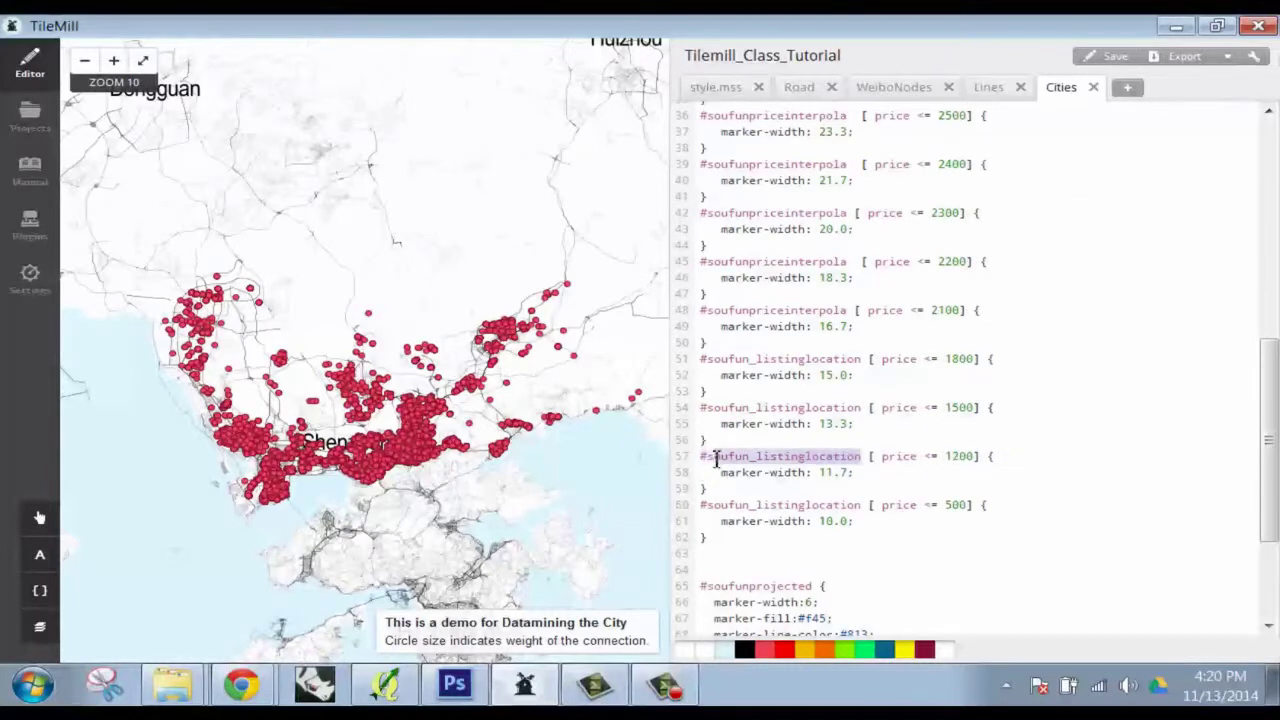
key("ctrl+v")
left_click_drag(862, 505, 706, 506)
key("ctrl+v")
Save the Cities style so the map shows red listing circles over Shenzhen
scroll(970, 338, "down", 4)
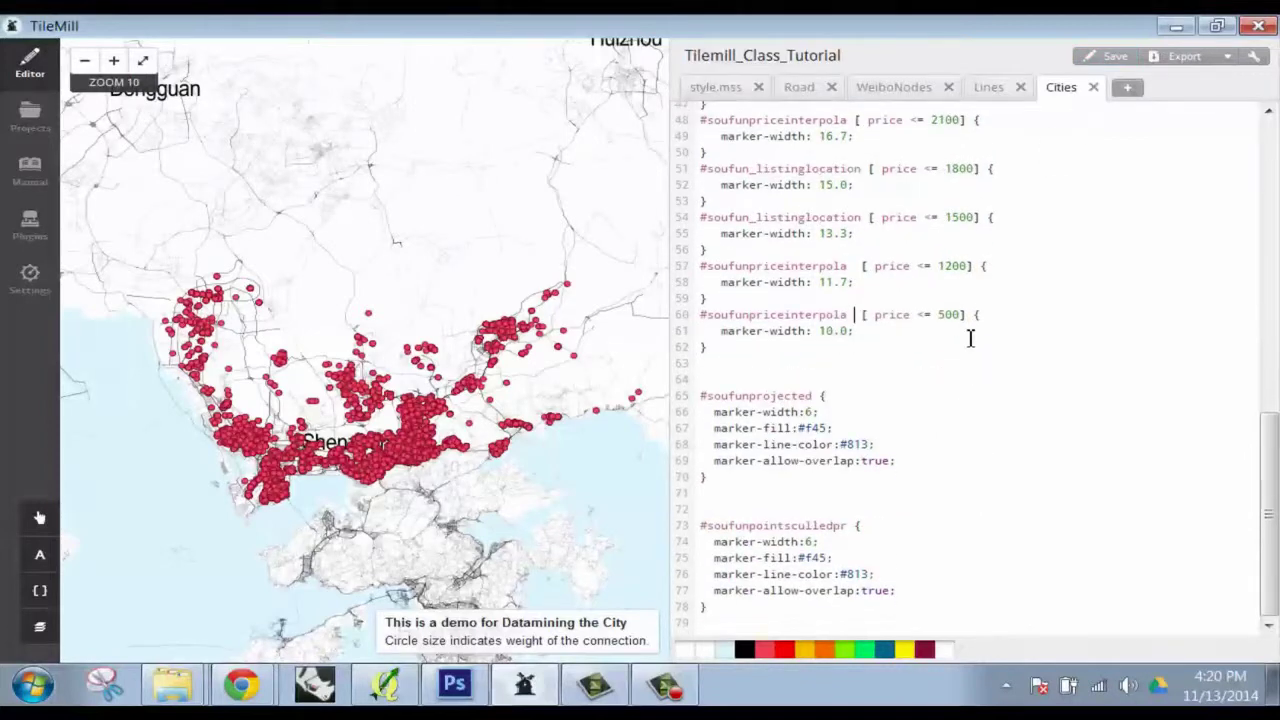
scroll(1064, 216, "up", 4)
left_click(1112, 57)
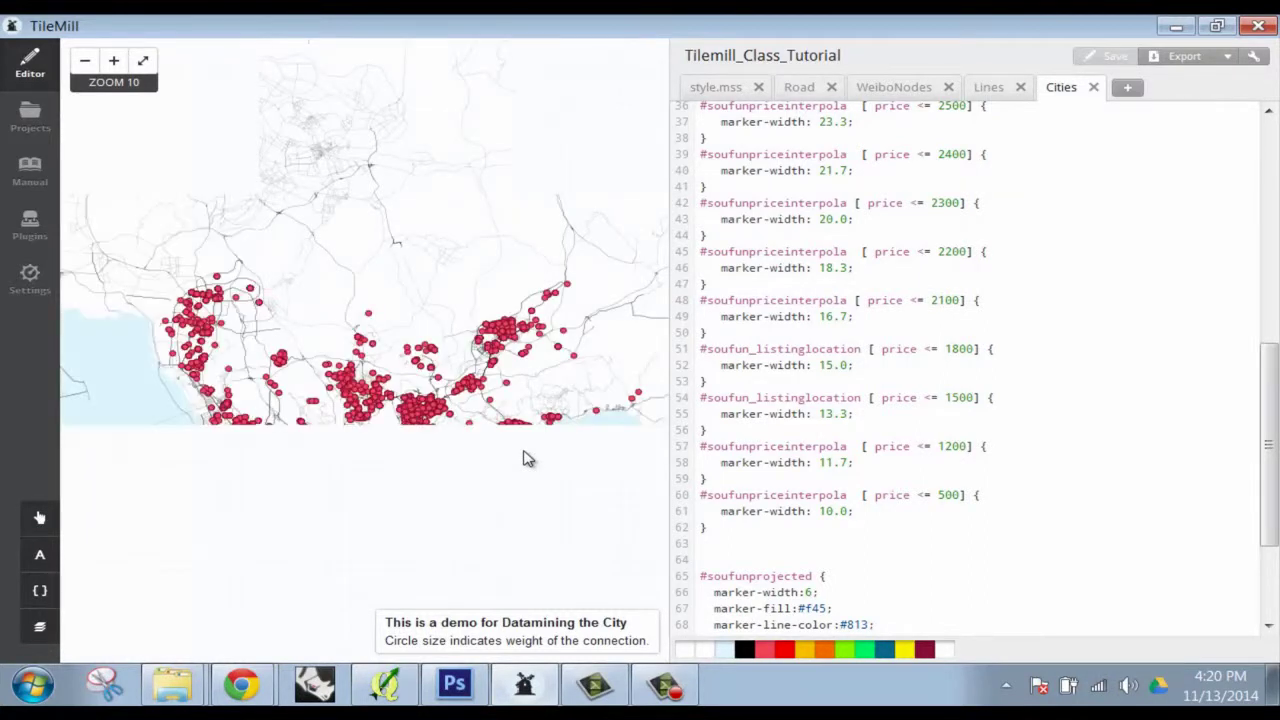
scroll(893, 498, "up", 4)
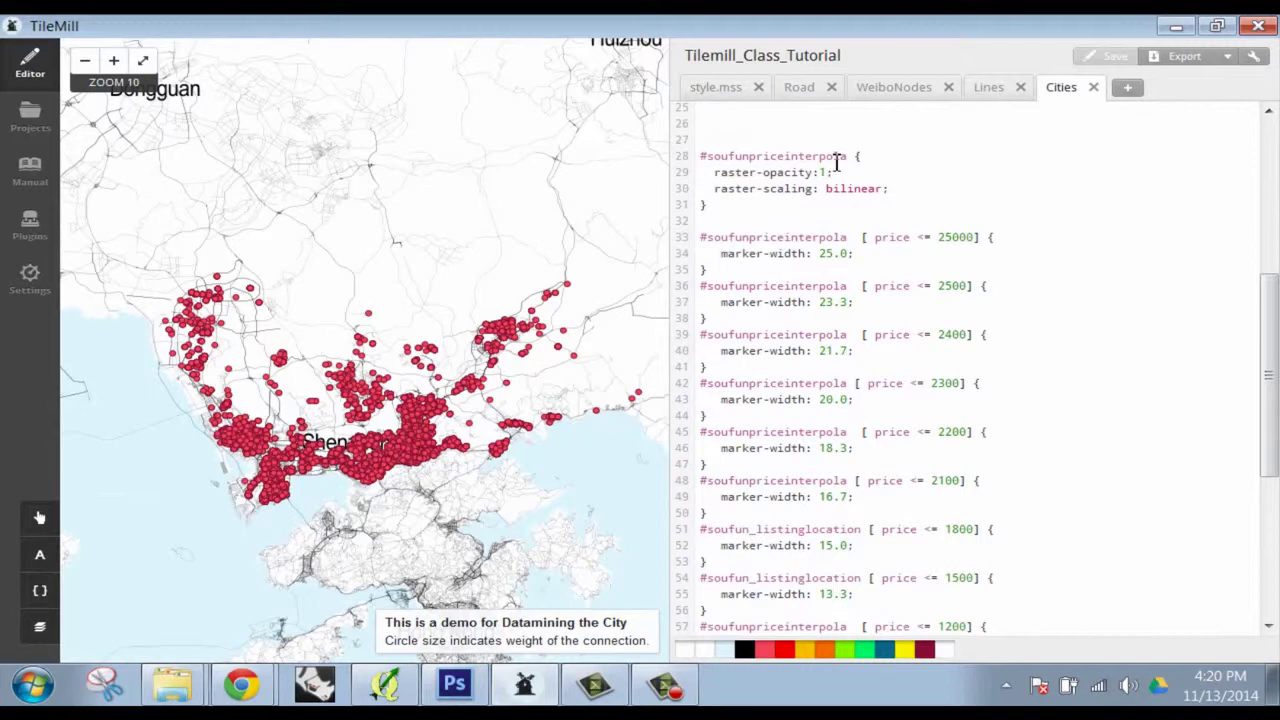
scroll(864, 265, "down", 2)
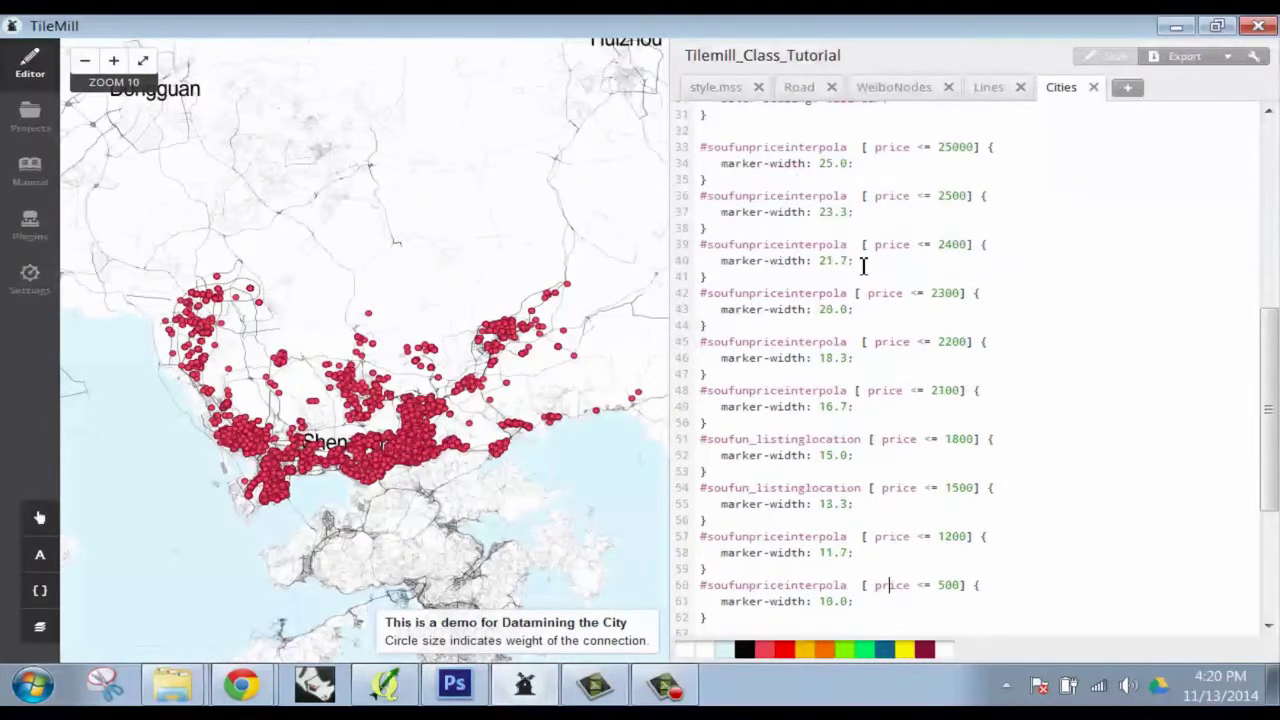
scroll(864, 265, "down", 4)
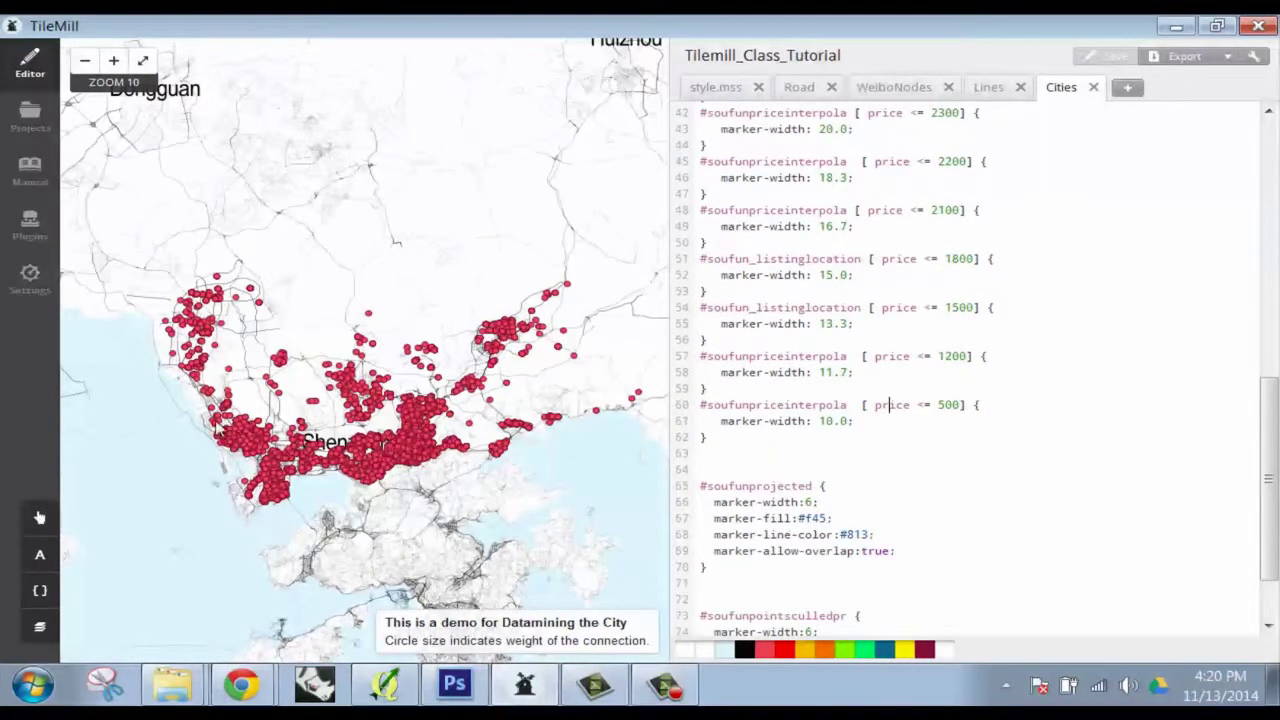
scroll(220, 425, "up", 1)
scroll(526, 373, "up", 1)
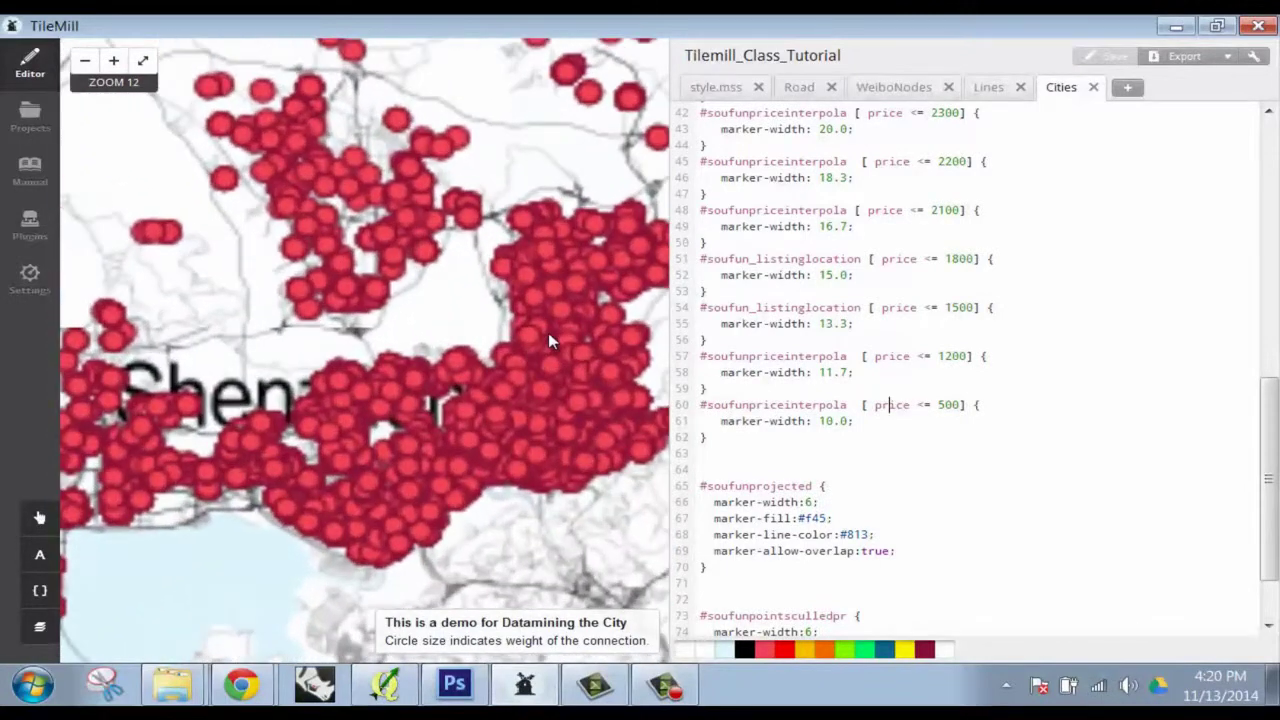
Check the soufunpointsculledpr Features table, then paste soufunpriceinterpola over the selectors on lines 54 and 51
left_click(40, 626)
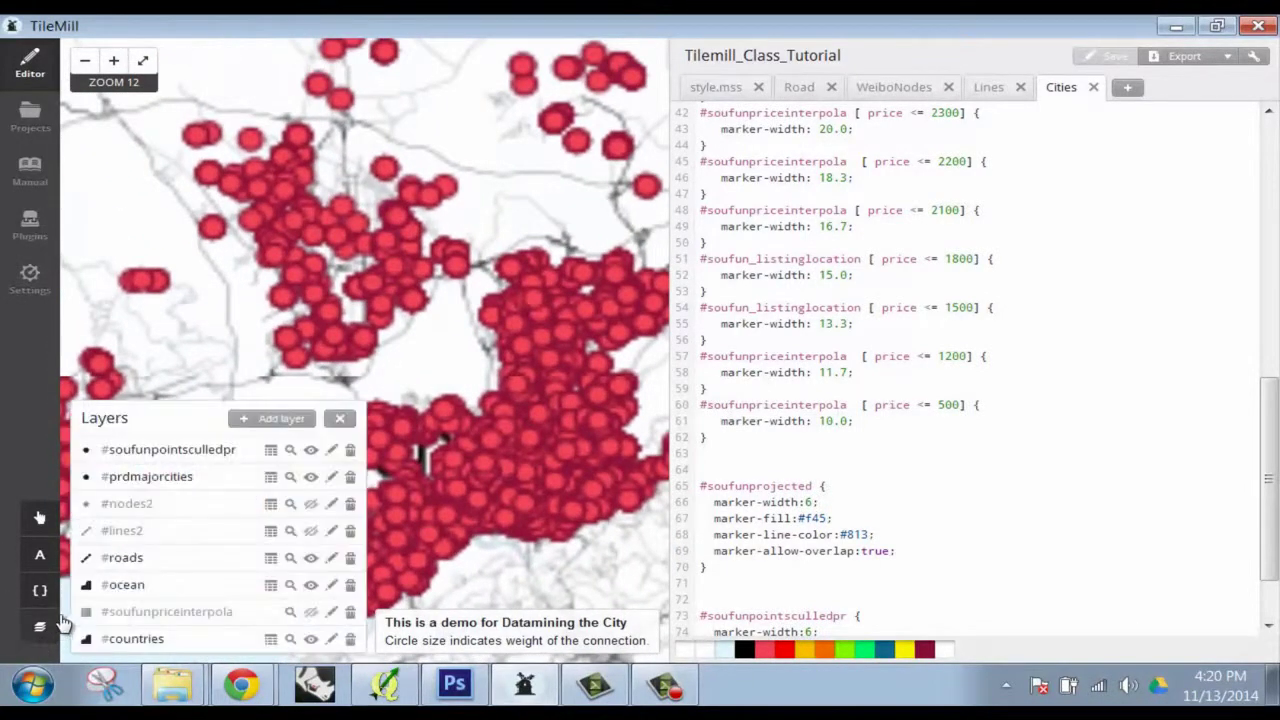
left_click(270, 450)
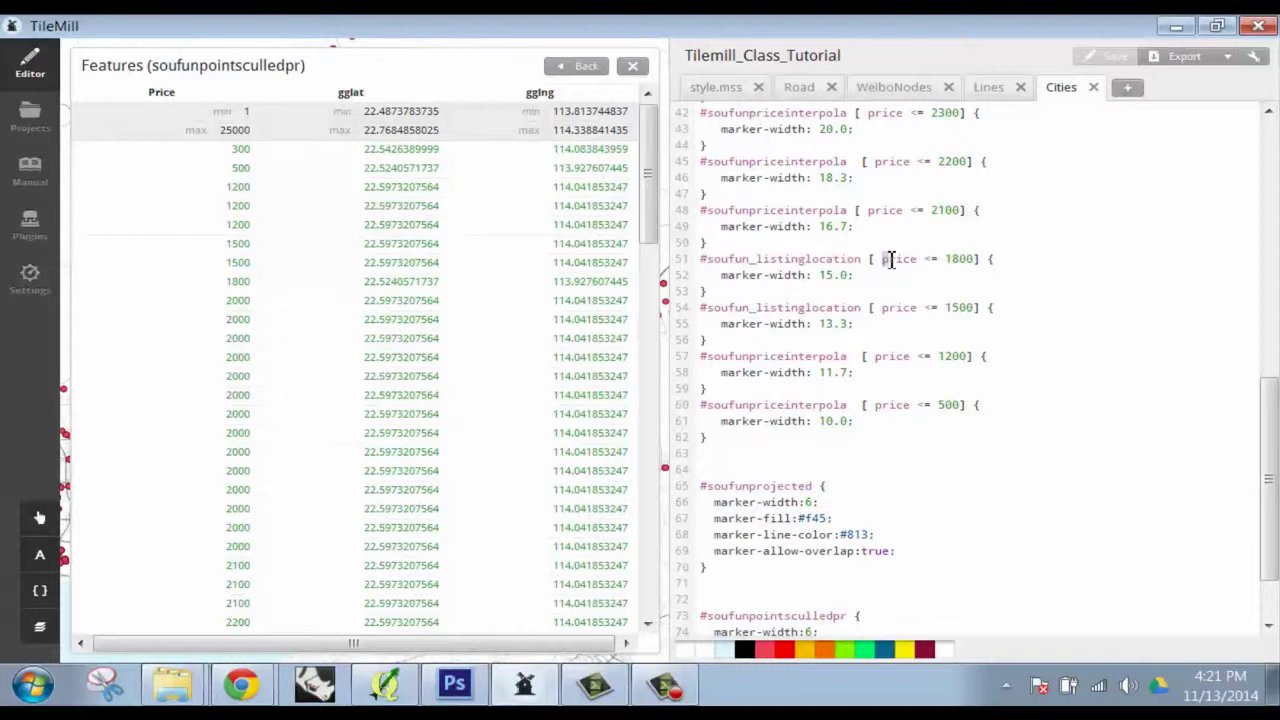
type("P")
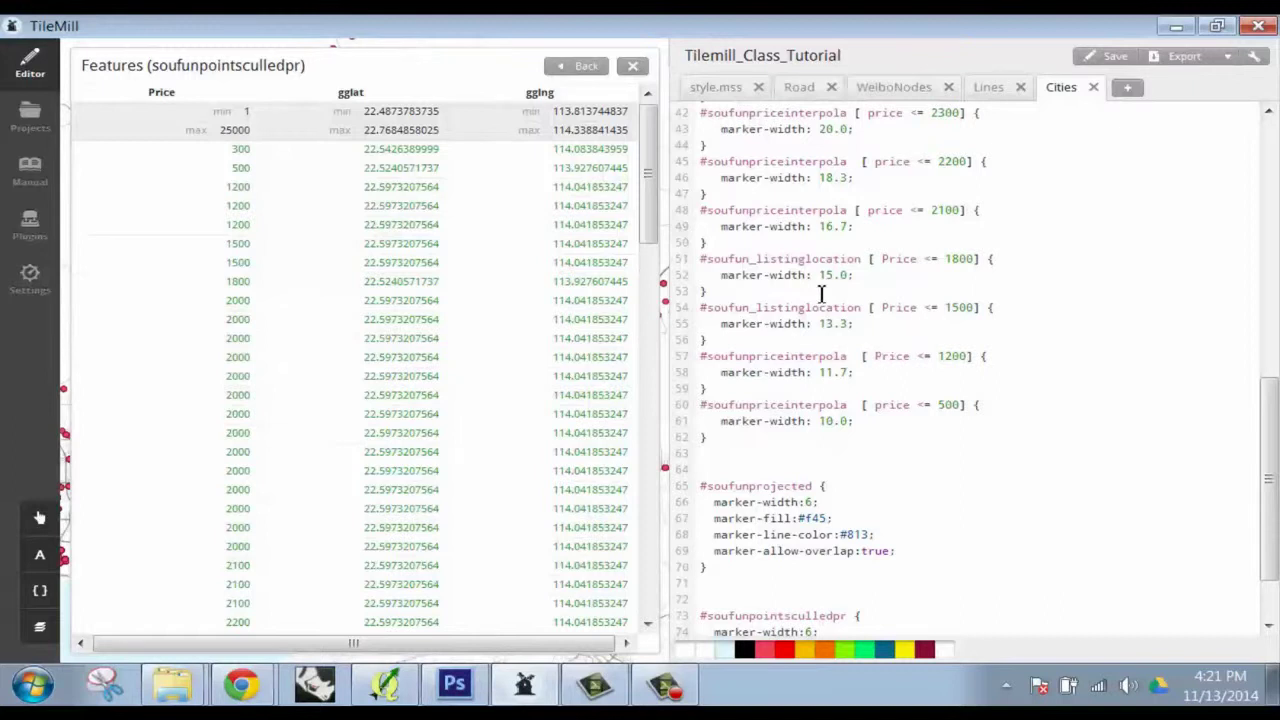
left_click_drag(848, 405, 711, 413)
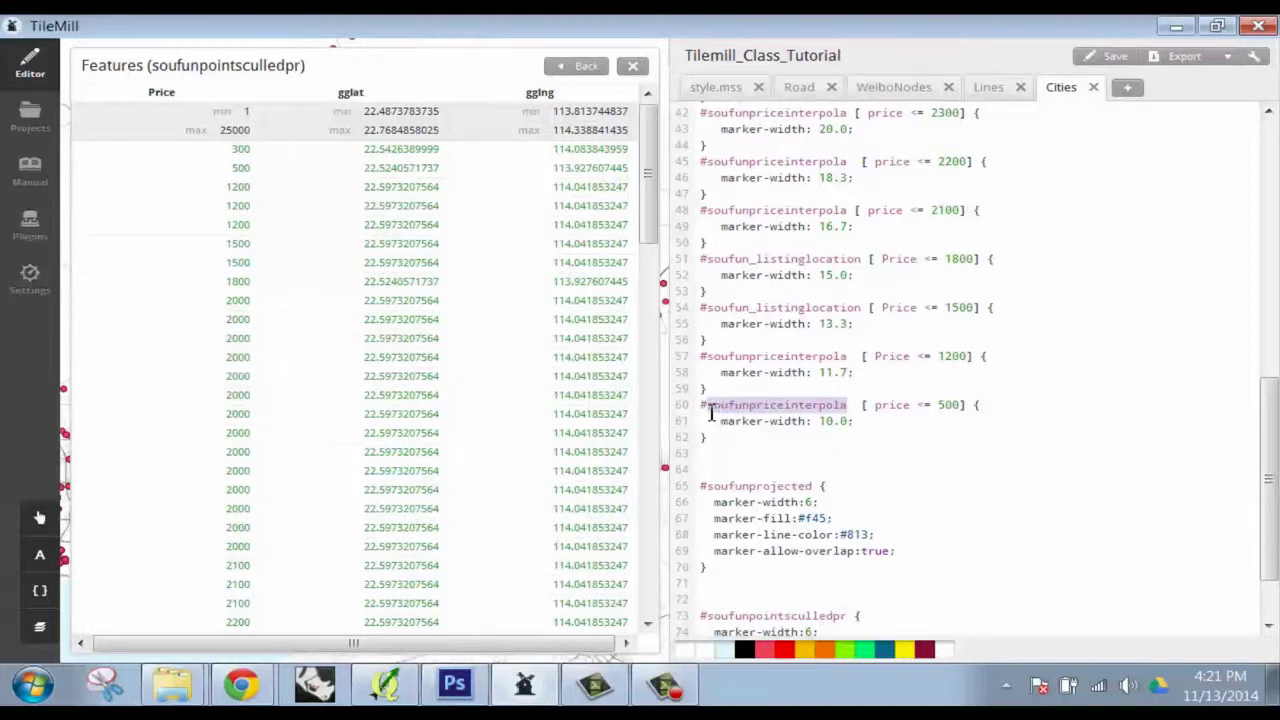
key("ctrl+c")
left_click_drag(866, 311, 707, 310)
key("ctrl+v")
left_click_drag(860, 259, 712, 262)
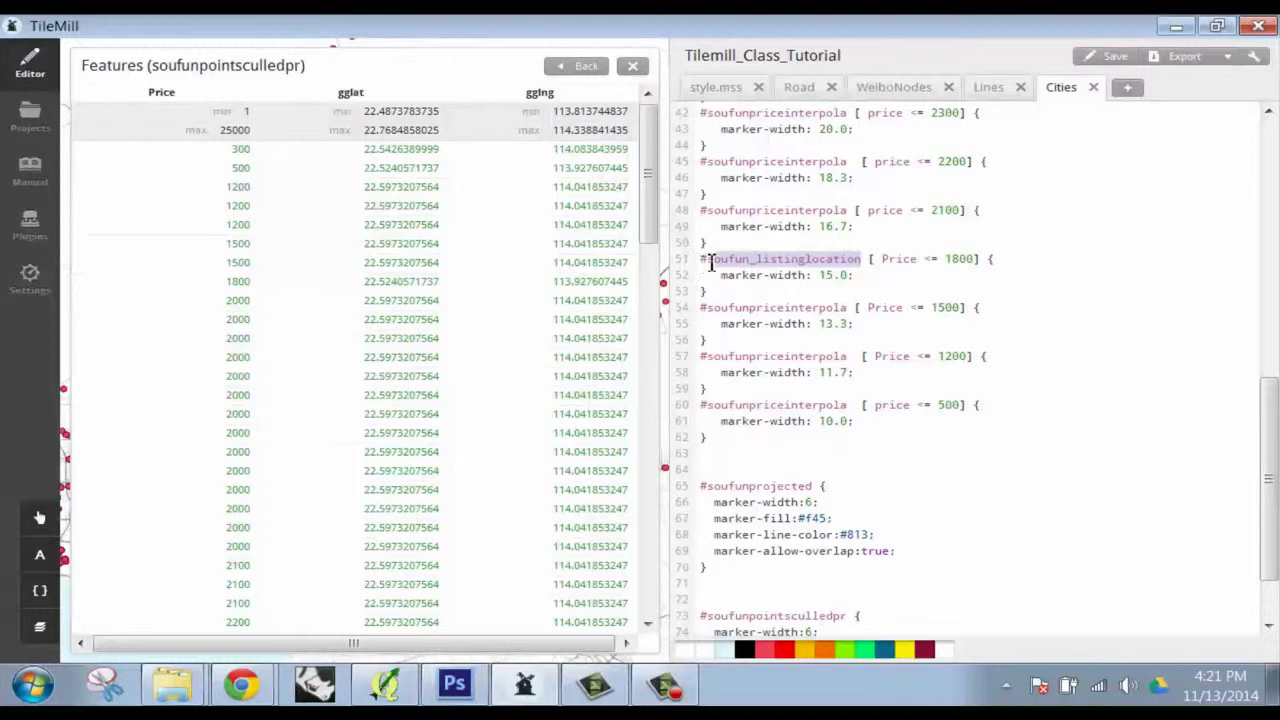
key("ctrl+v")
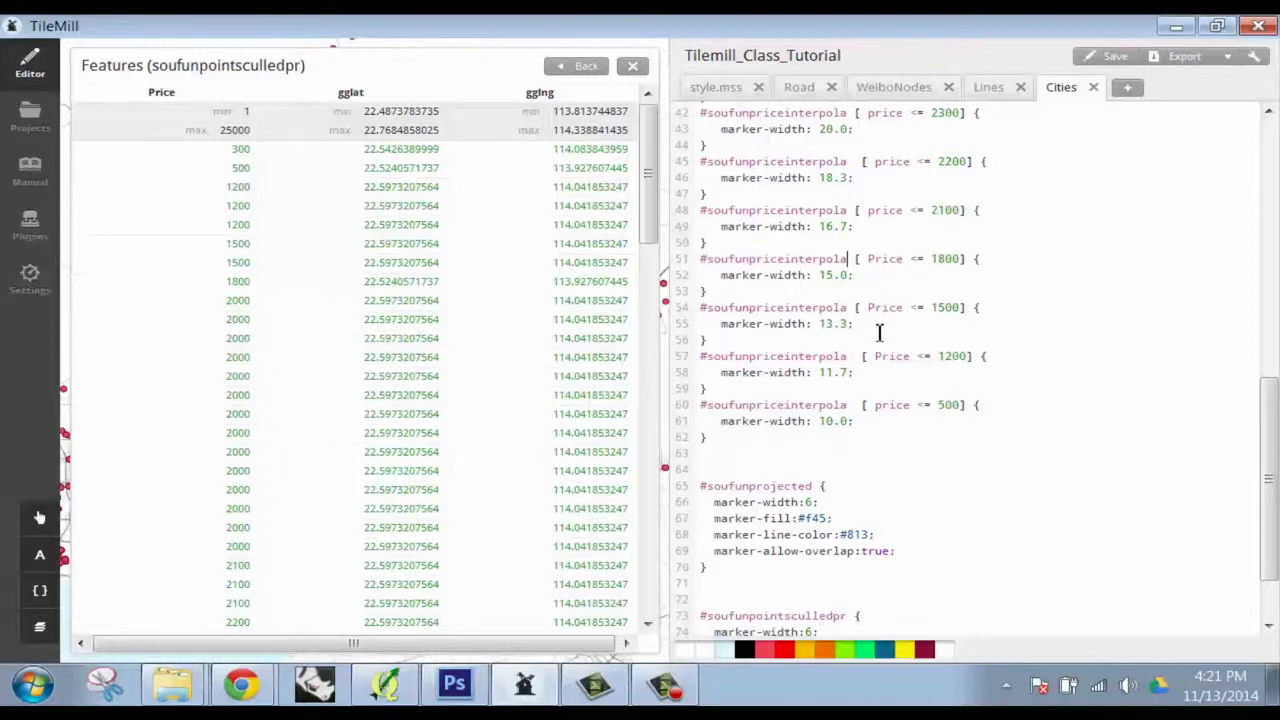
Change price to Price in the rule filters on lines 33-45 and return to the map
left_click(881, 163)
left_click(870, 114)
scroll(955, 175, "up", 4)
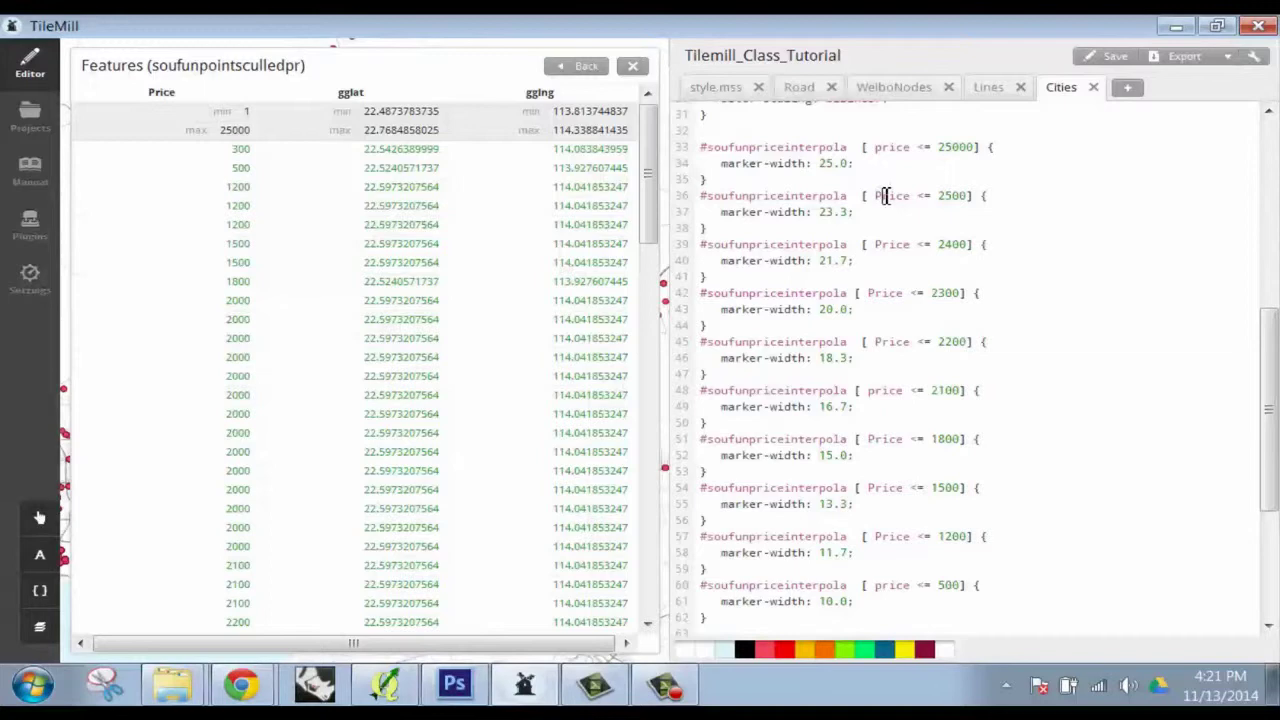
left_click_drag(875, 148, 890, 151)
left_click(586, 65)
scroll(846, 226, "up", 5)
Save the style and copy the soufunpointsculledpr layer name from its Features table
scroll(846, 226, "down", 3)
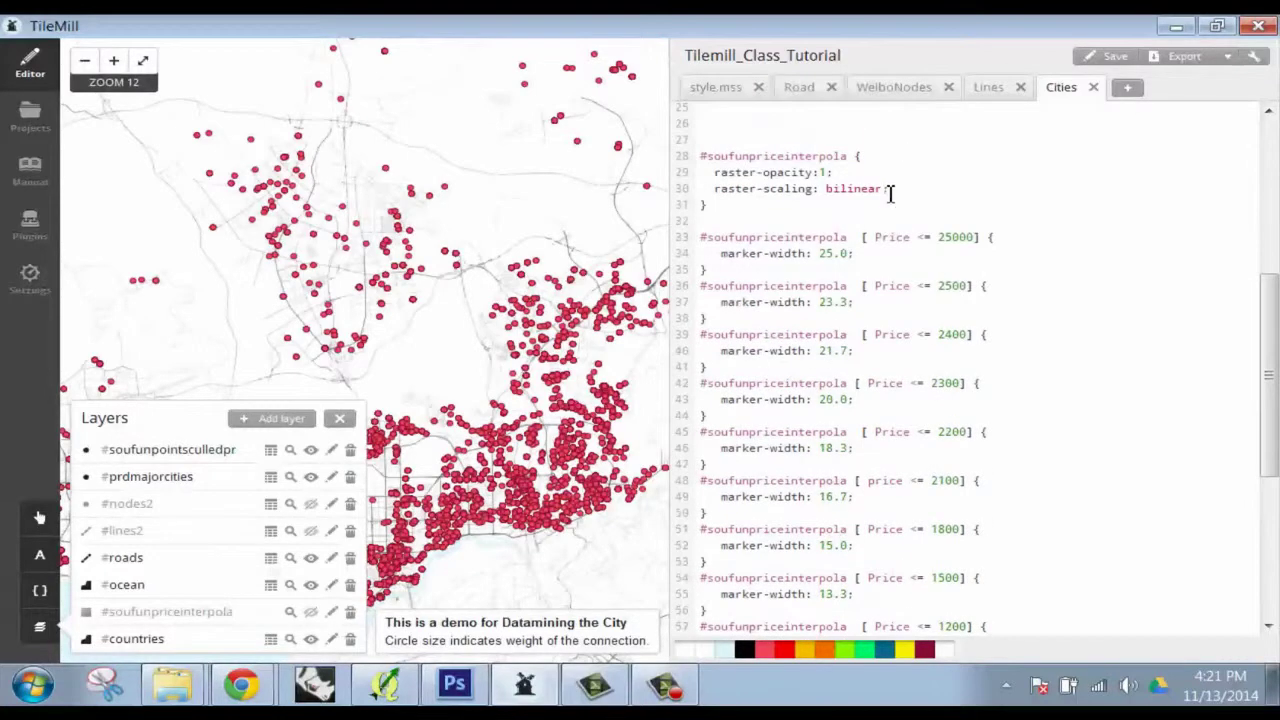
left_click(1108, 56)
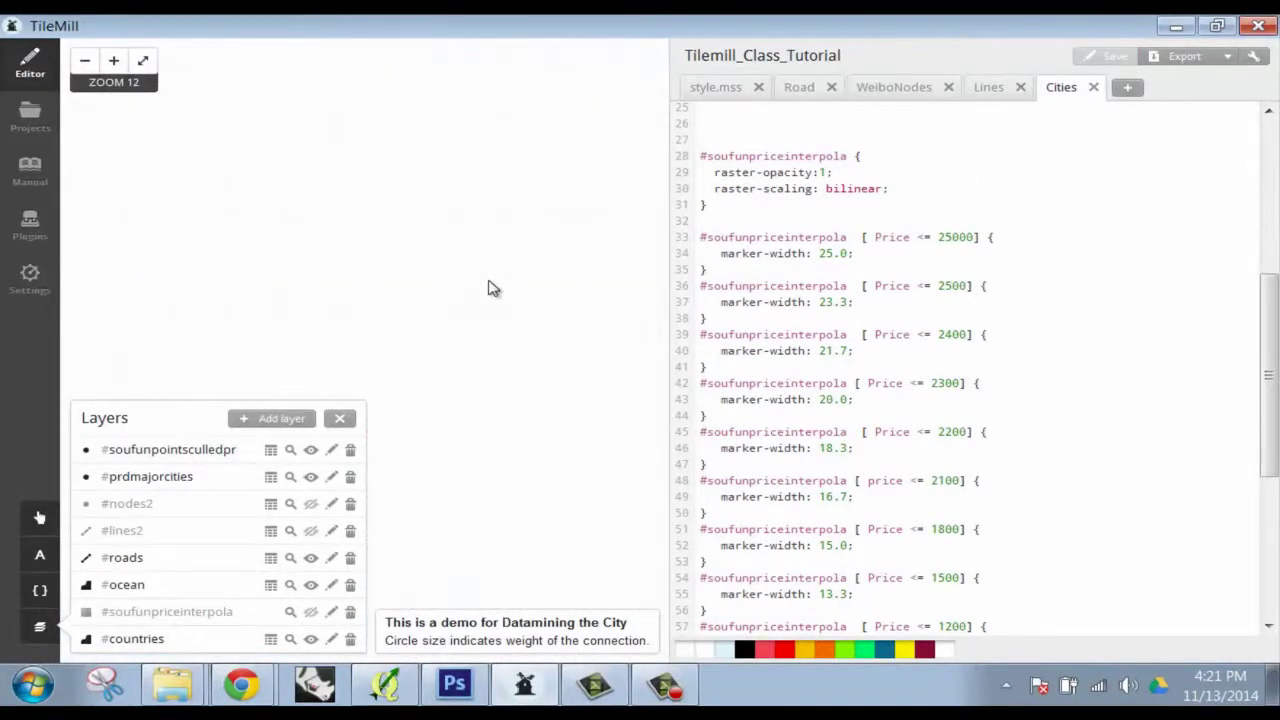
scroll(500, 278, "down", 1)
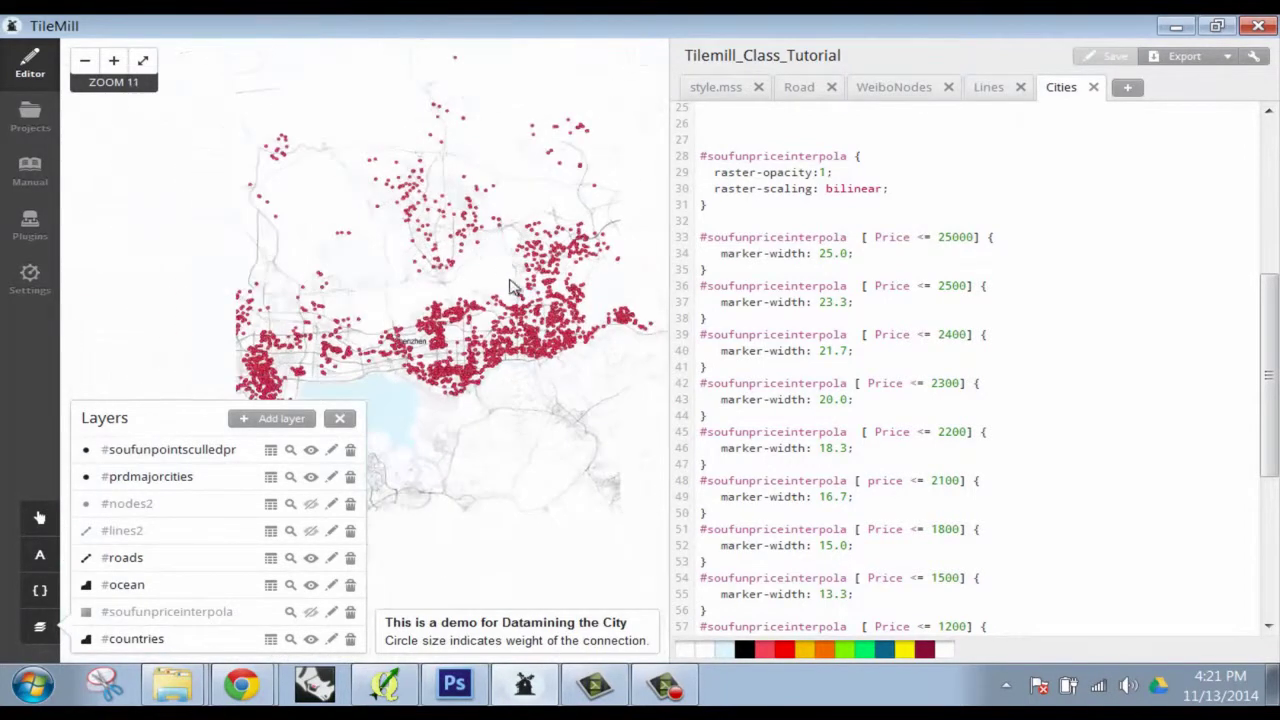
scroll(565, 275, "down", 1)
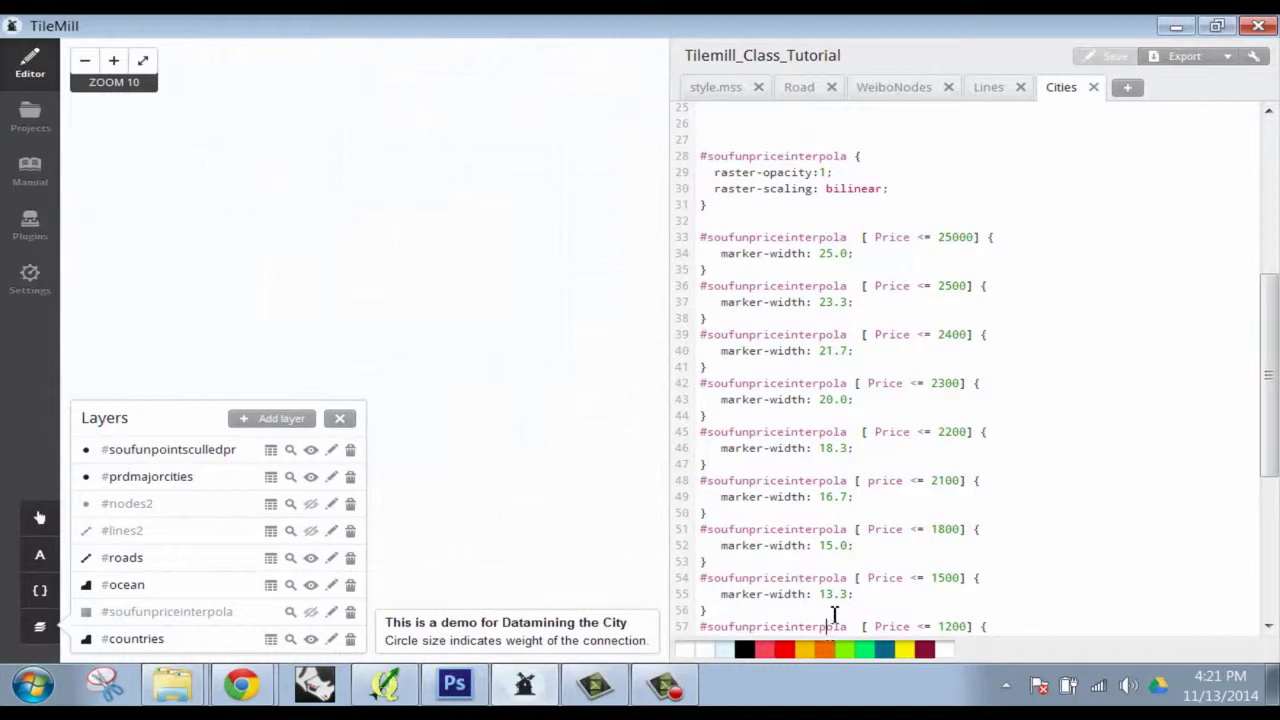
scroll(832, 615, "down", 5)
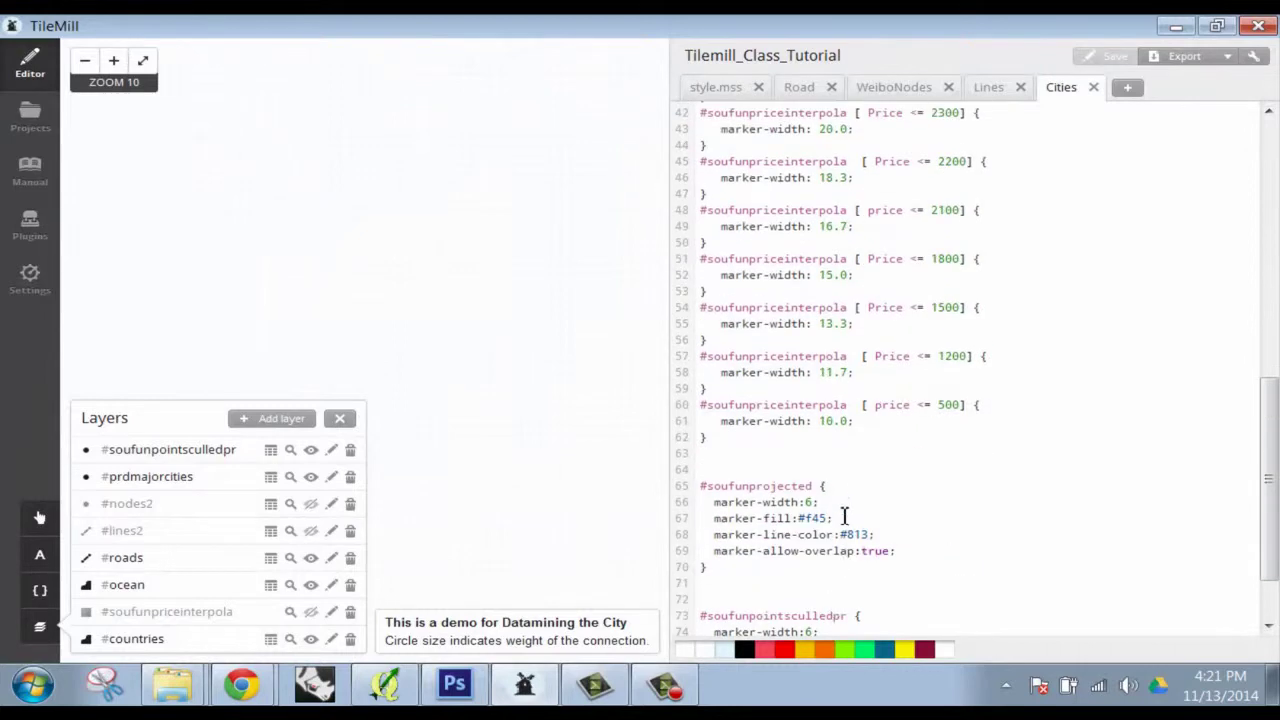
left_click(270, 450)
scroll(966, 327, "up", 5)
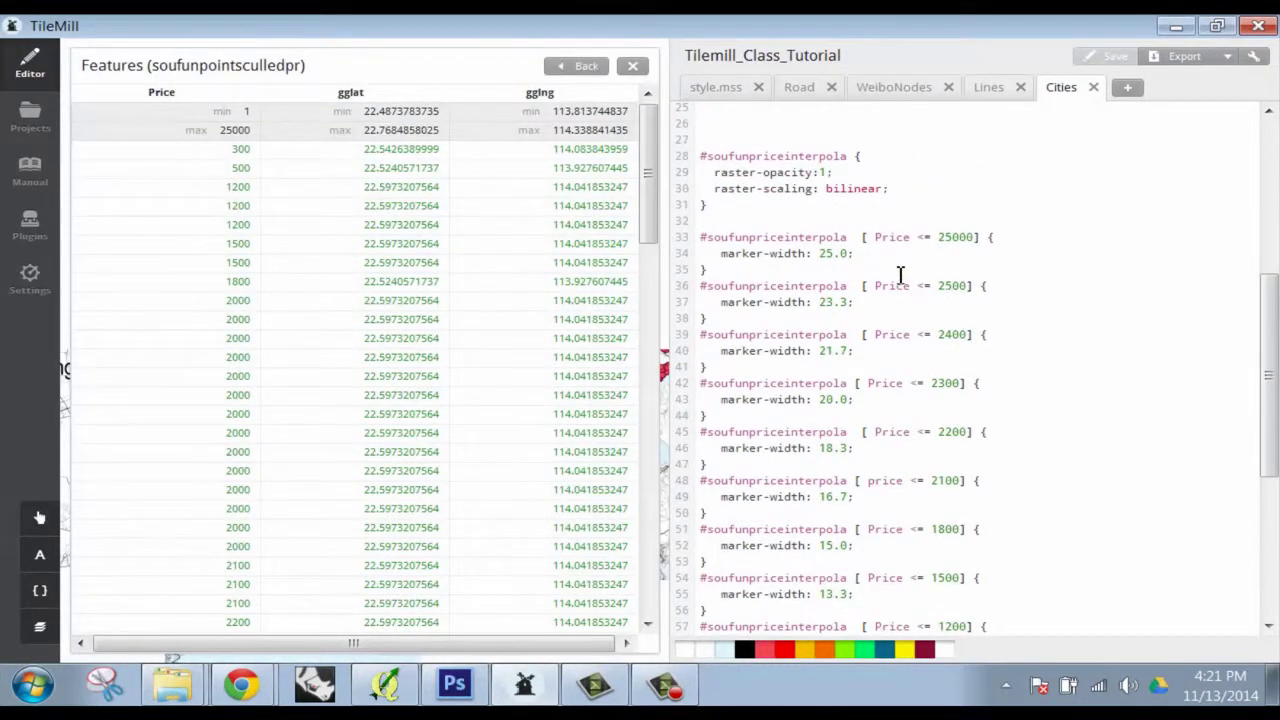
scroll(897, 295, "up", 6)
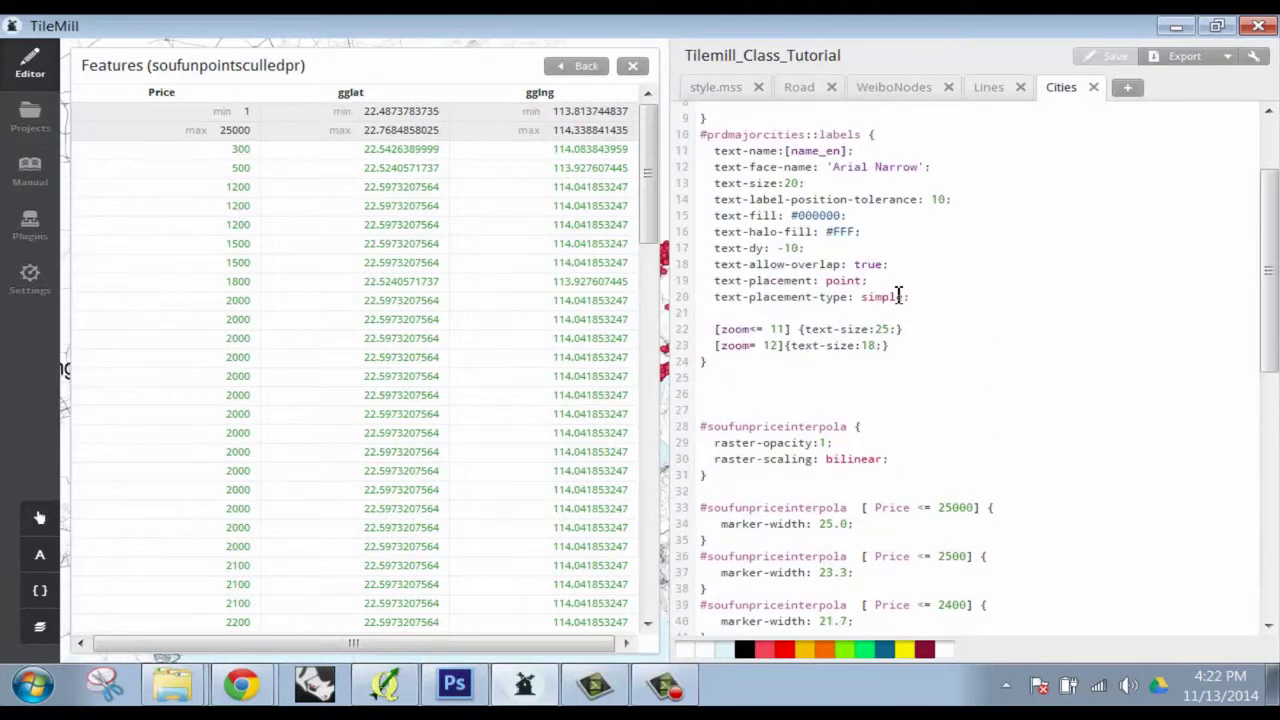
left_click_drag(304, 66, 155, 65)
key("ctrl+c")
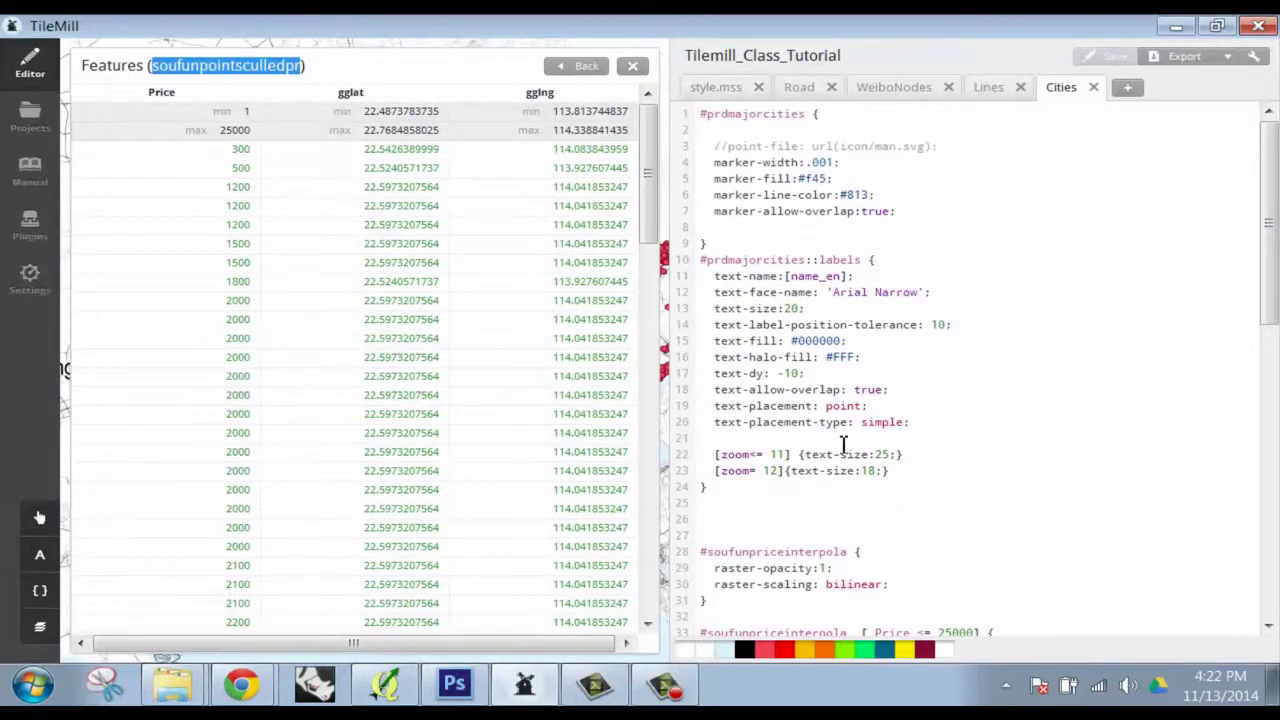
left_click(786, 538)
Replace the #soufunpriceinterpola selectors on lines 45, 42, 39, 36 and 33 with soufunpointsculledpr
scroll(850, 352, "down", 7)
left_click_drag(849, 377, 708, 377)
key("ctrl+v")
left_click_drag(853, 333, 704, 332)
key("ctrl+v")
left_click_drag(852, 281, 706, 281)
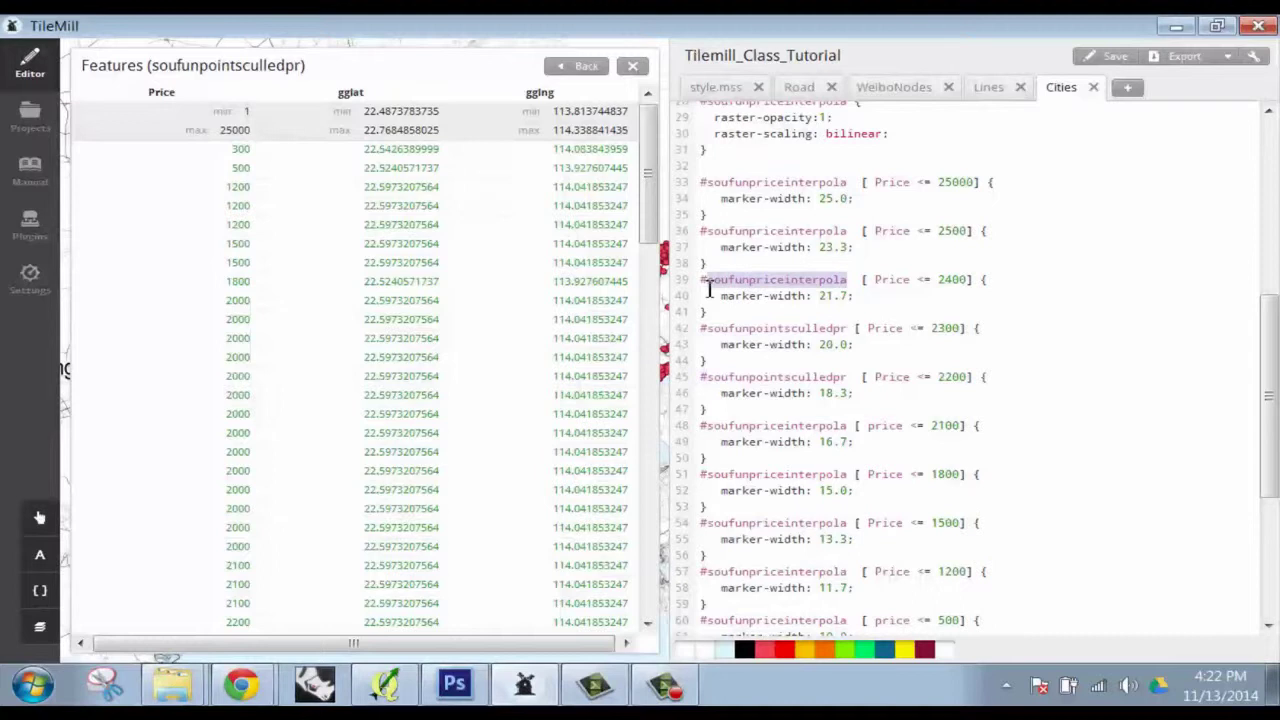
key("ctrl+v")
left_click_drag(857, 231, 718, 231)
key("ctrl+v")
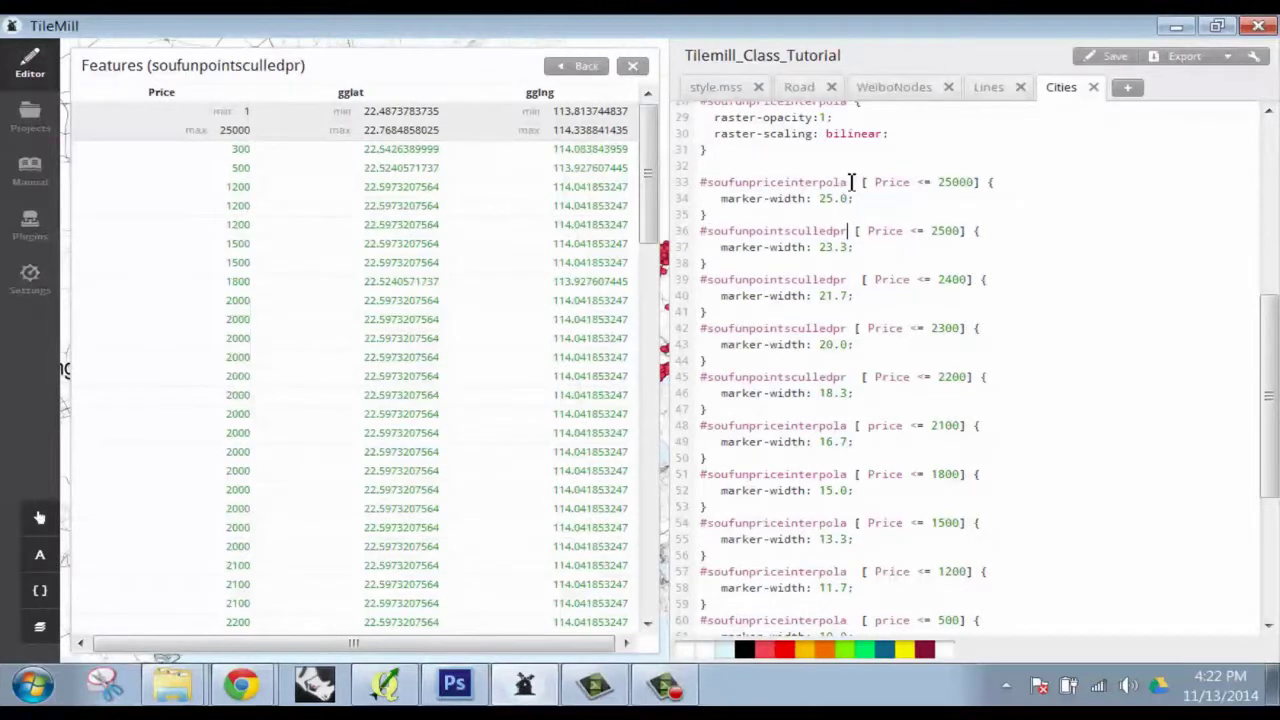
left_click_drag(848, 182, 713, 180)
key("ctrl+v")
Retarget the selectors on lines 48, 51, 54, 57 and 60 to soufunpointsculledpr, then return to the map
left_click_drag(848, 425, 714, 433)
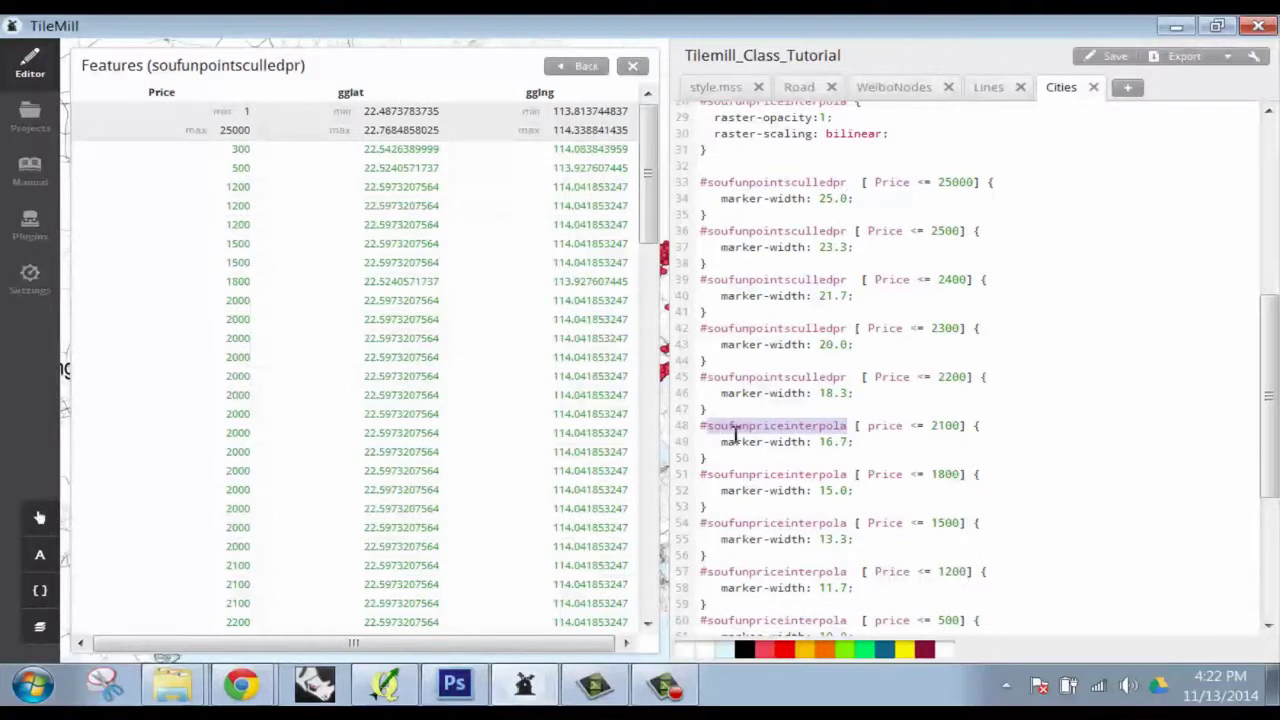
key("ctrl+v")
left_click_drag(848, 474, 708, 474)
key("ctrl+v")
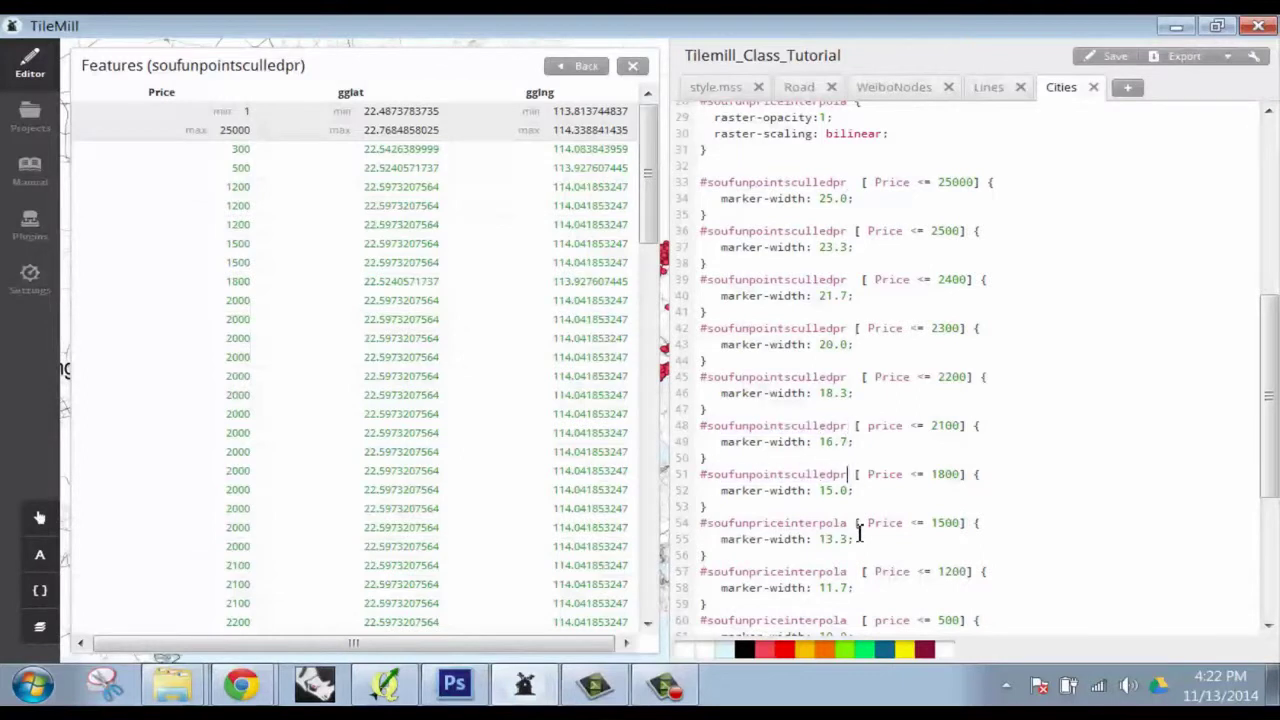
left_click_drag(850, 522, 706, 522)
key("ctrl+v")
left_click_drag(850, 571, 711, 571)
key("ctrl+v")
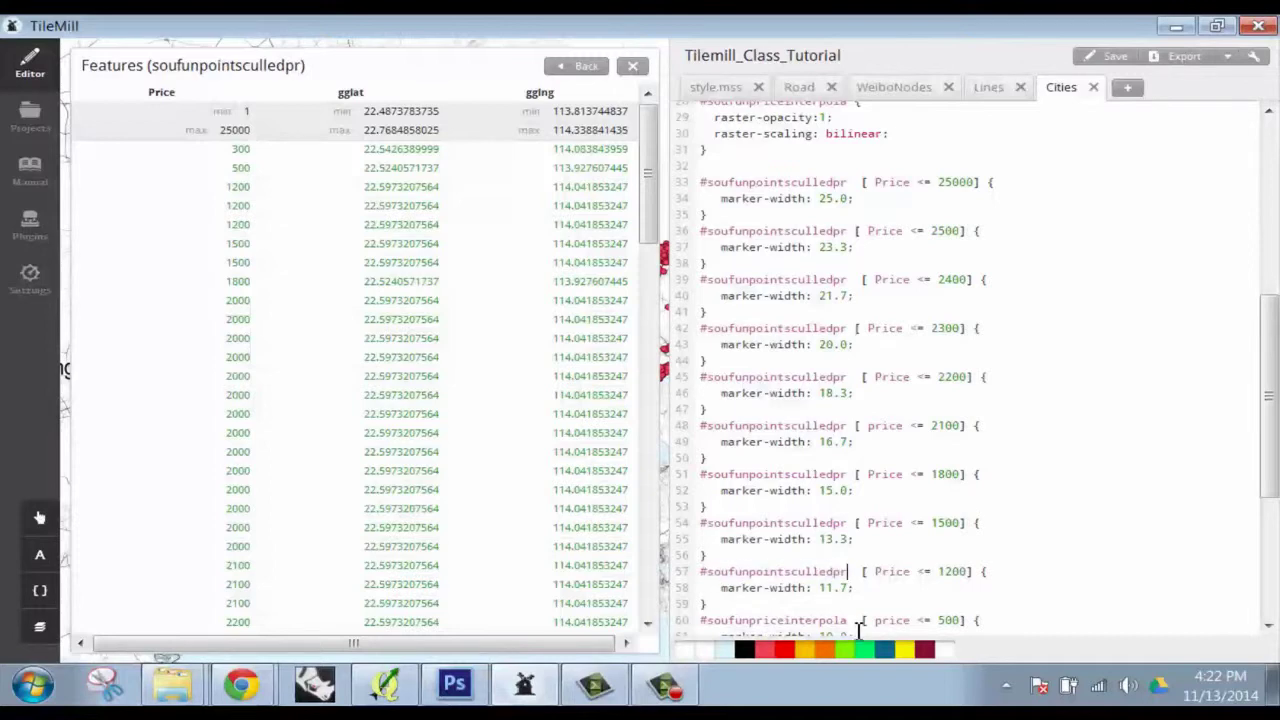
left_click_drag(850, 620, 714, 620)
key("ctrl+v")
left_click(586, 65)
scroll(912, 494, "down", 4)
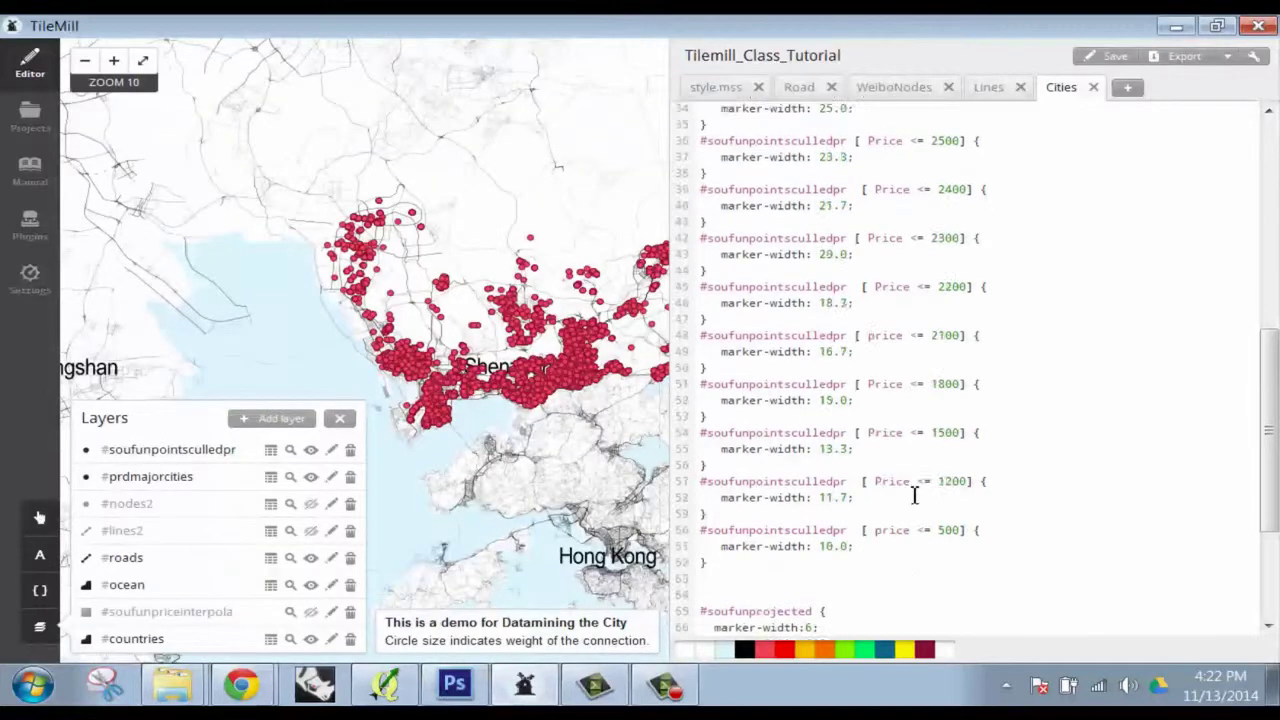
Fix the missing 'price' attribute error by capitalising line 60's filter to Price and saving
left_click(1110, 57)
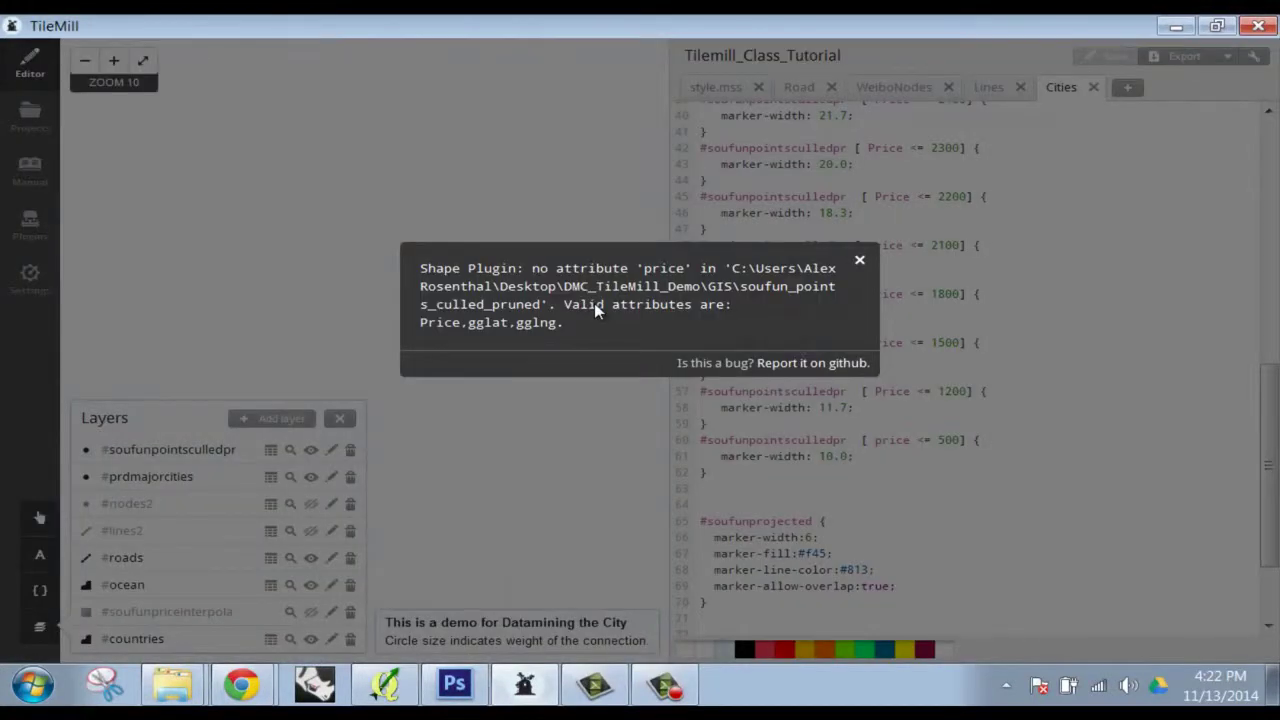
left_click(858, 264)
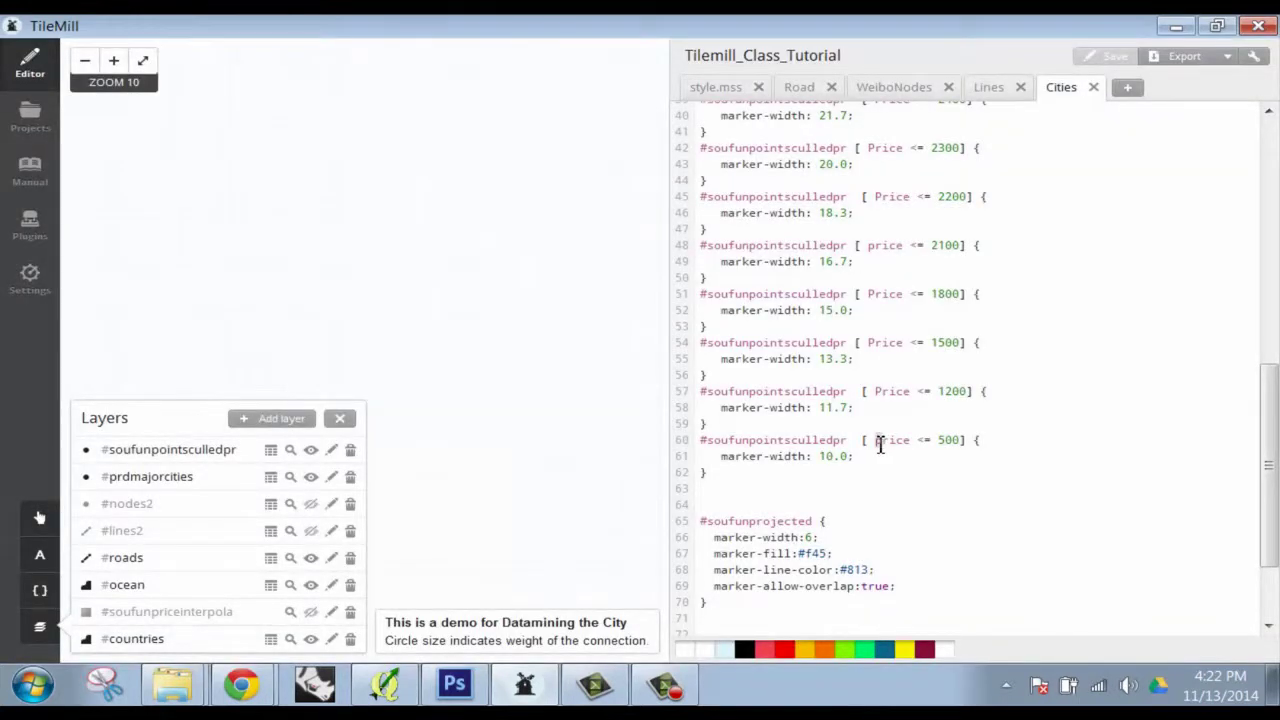
type("P")
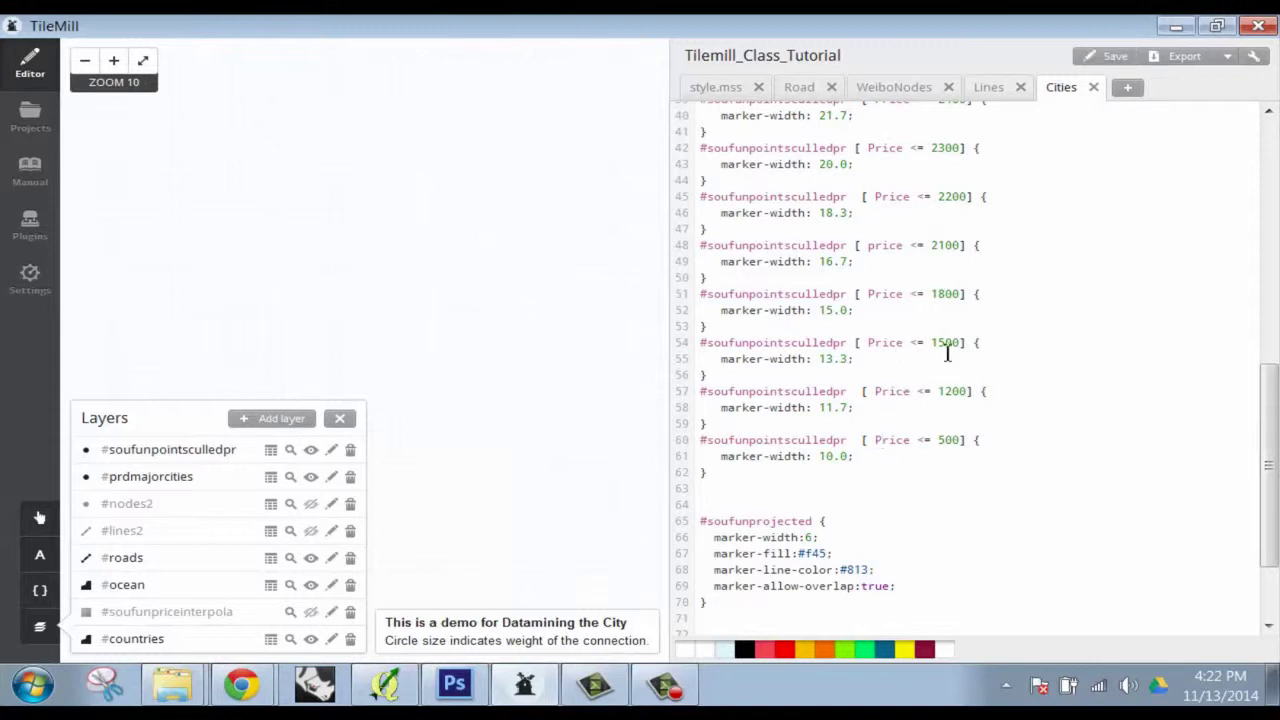
left_click(1092, 57)
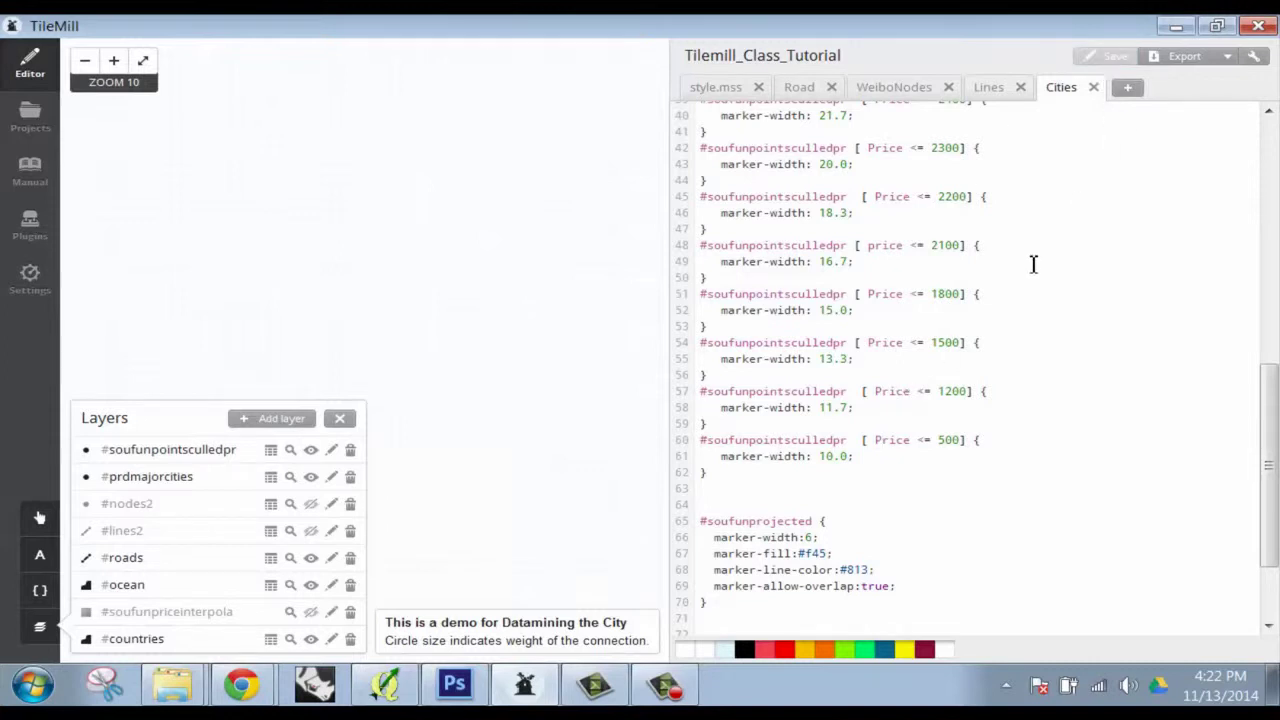
Dismiss the repeated error and change line 48's lowercase price filter to Price
scroll(934, 418, "down", 2)
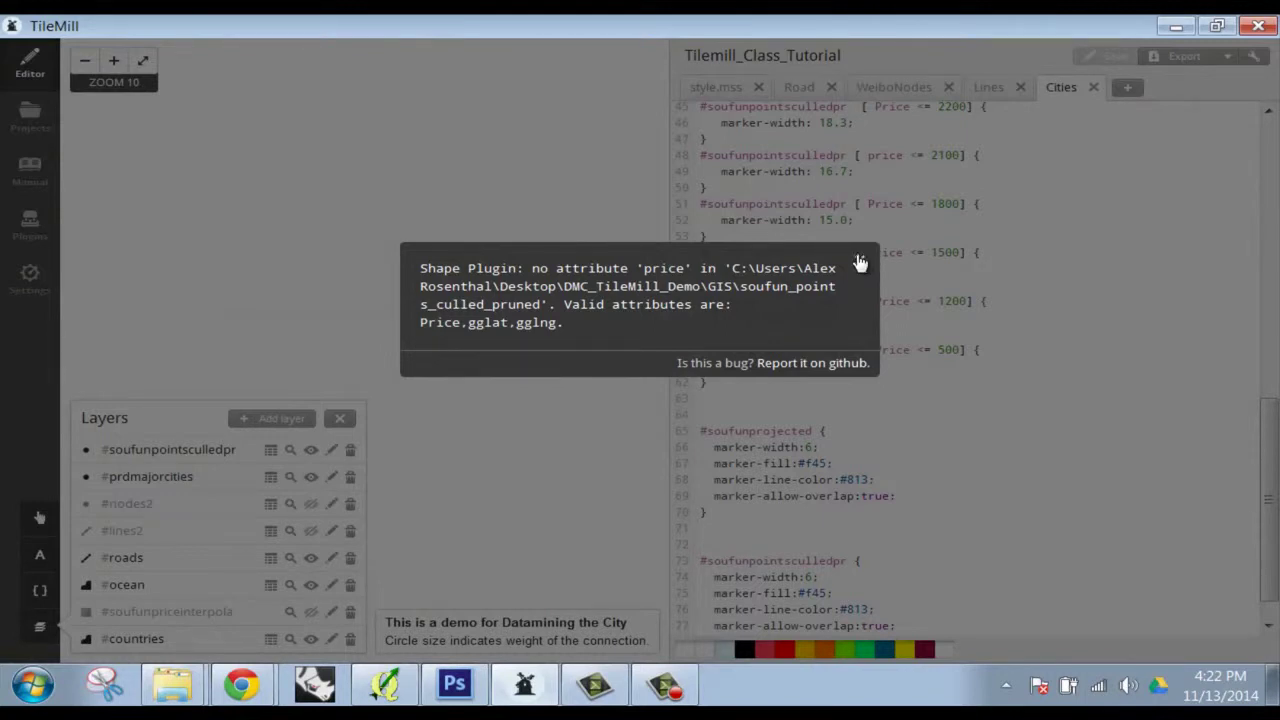
left_click(859, 264)
scroll(903, 310, "up", 3)
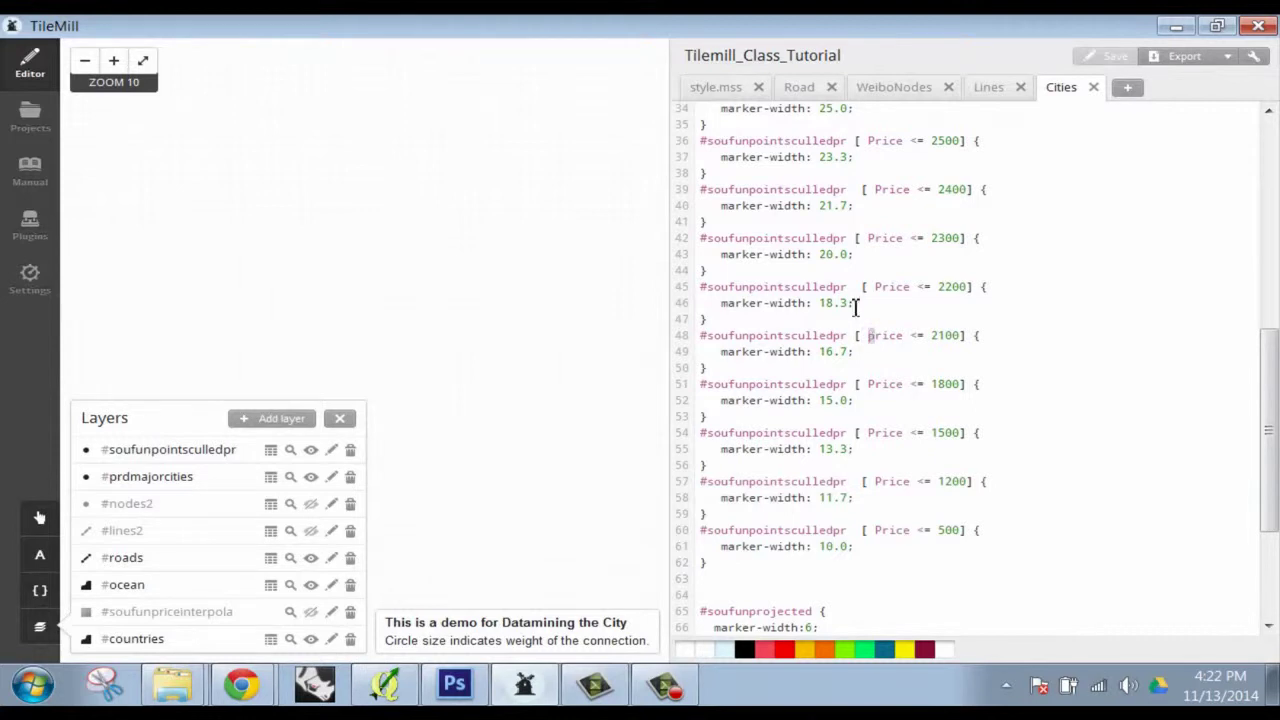
key("Delete")
type("P")
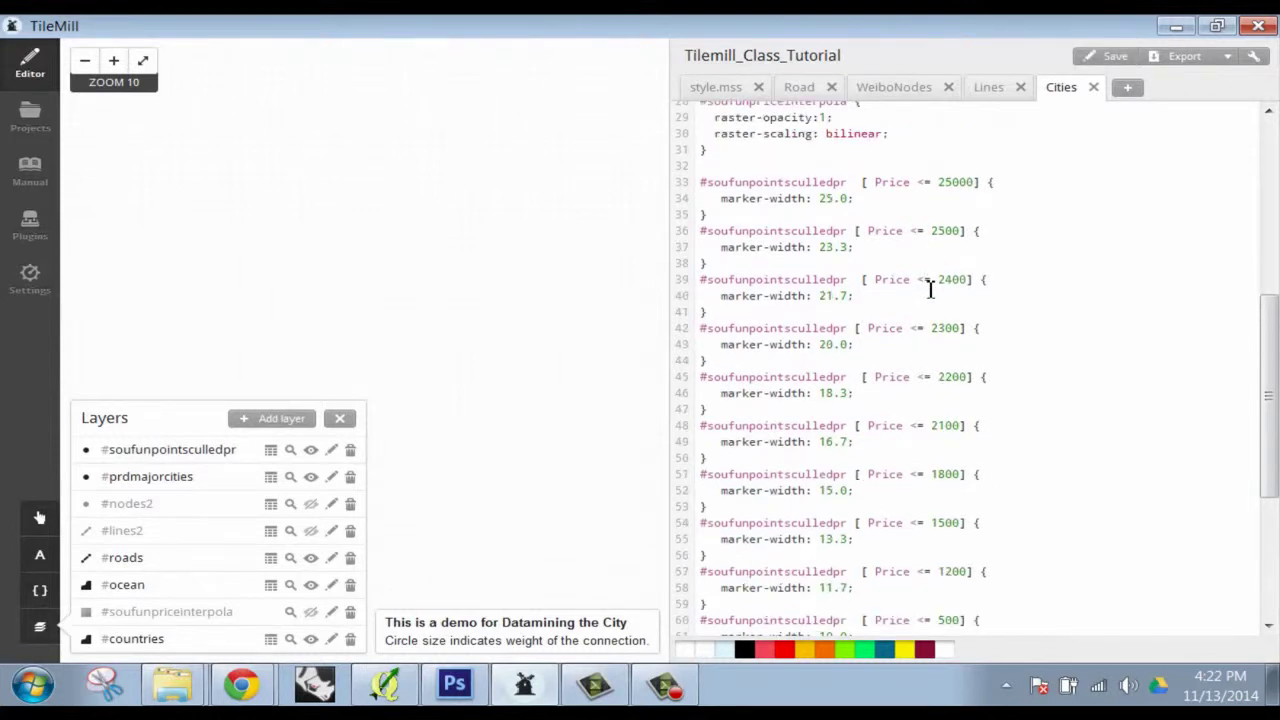
Save the style and let the map render the Shenzhen listings as price-sized red bubbles
left_click(1107, 62)
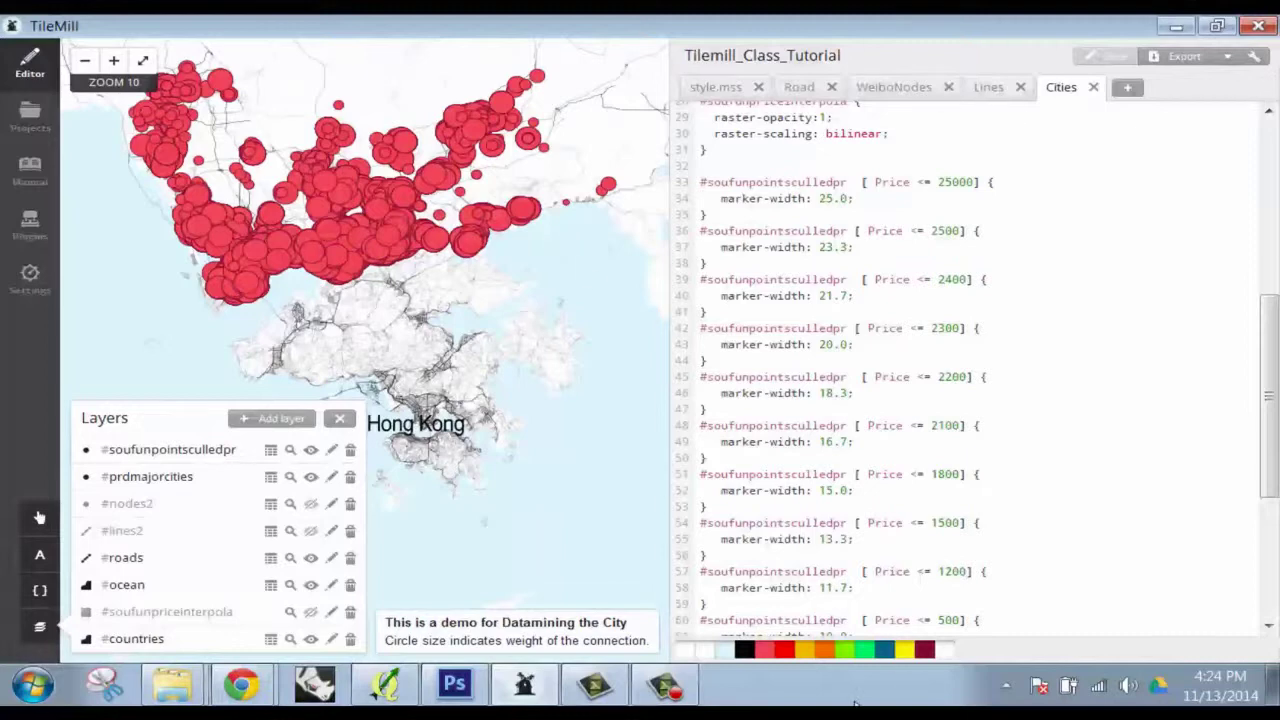
left_click(672, 688)
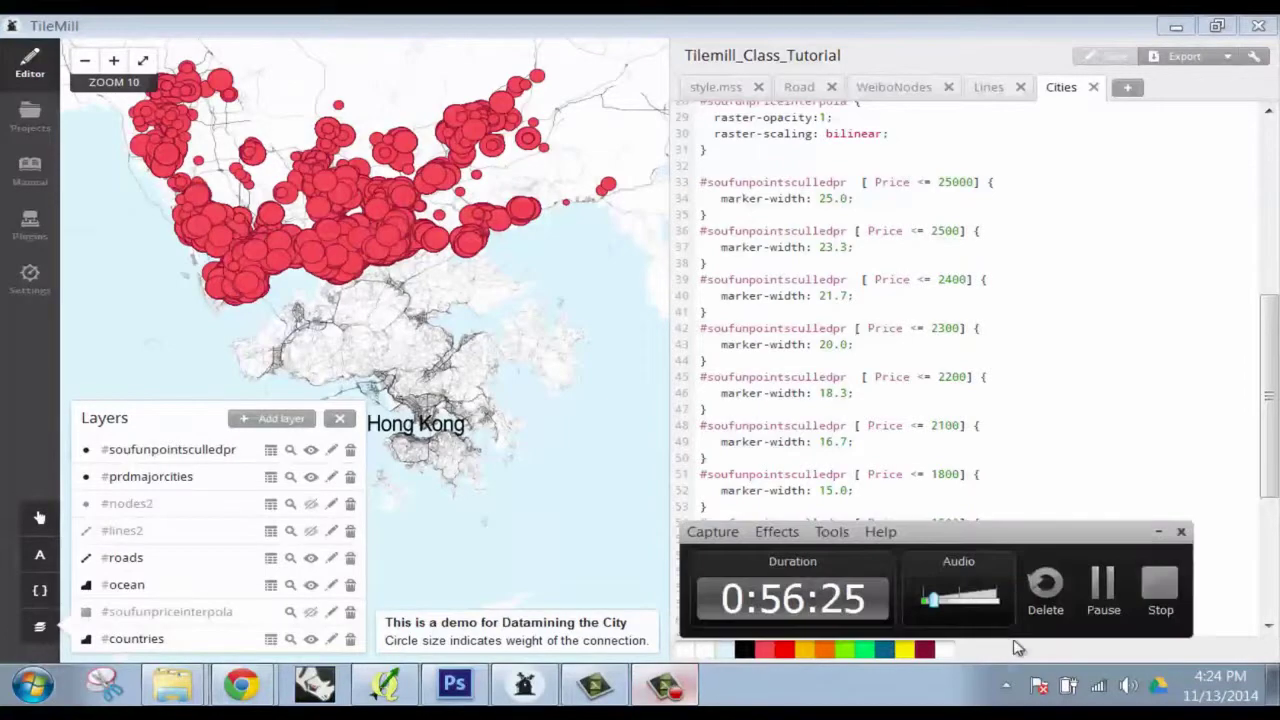